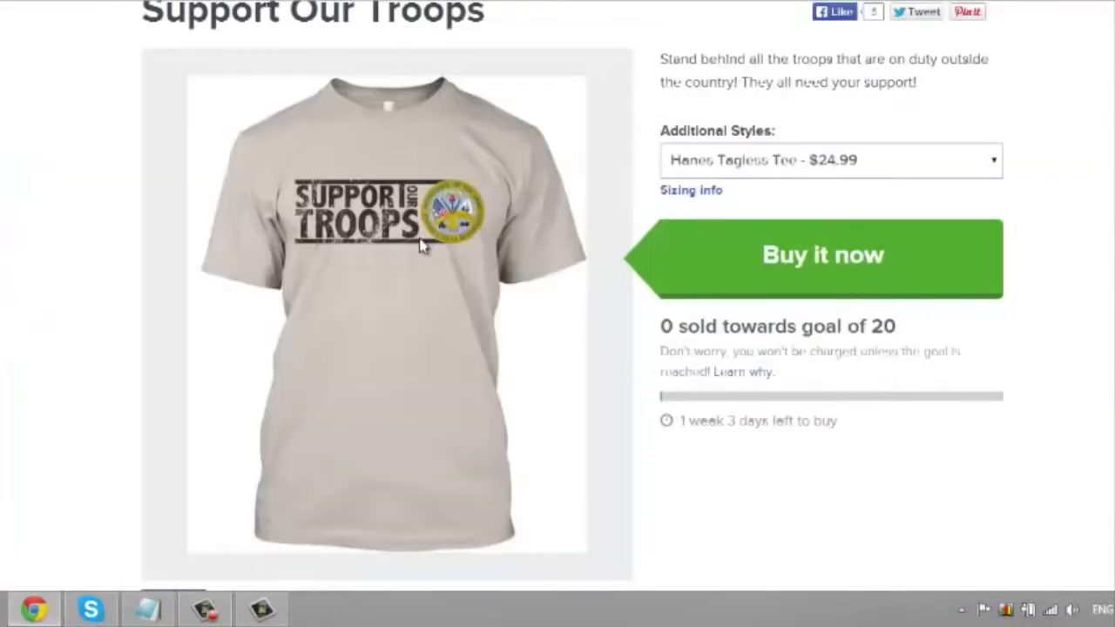
Step: Examine the Support Our Troops T-shirt campaign page and take a closer look at the shirt's printed design
scroll(406, 316, "up", 1)
scroll(406, 316, "down", 1)
scroll(391, 348, "up", 2)
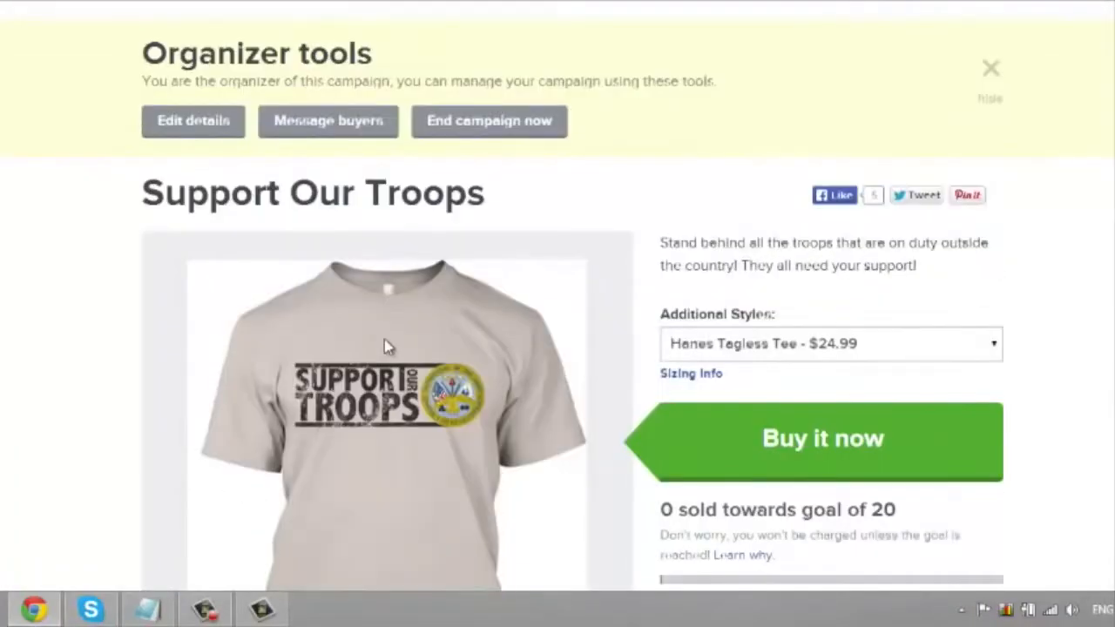
scroll(471, 406, "down", 1)
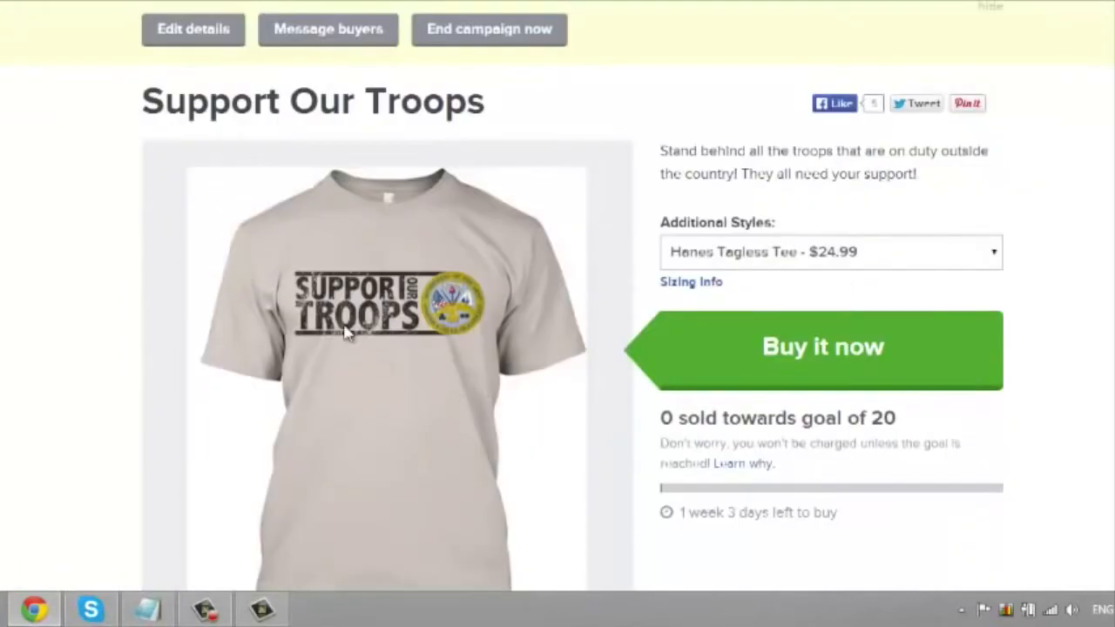
key("ctrl+plus")
scroll(640, 409, "down", 2)
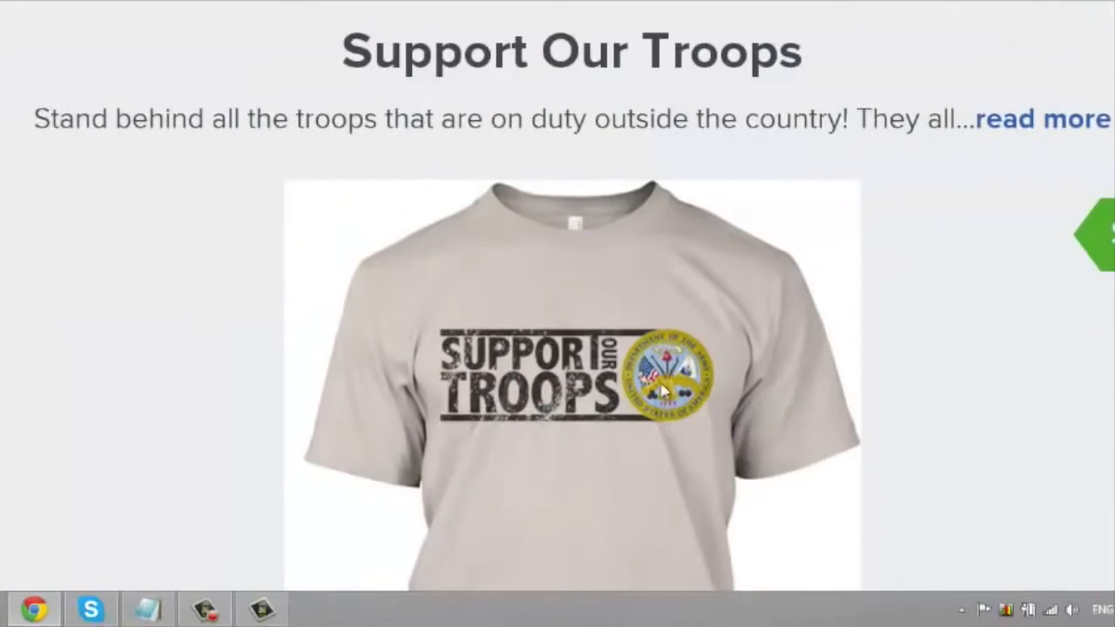
key("ctrl+minus")
key("ctrl+minus")
key("ctrl+minus")
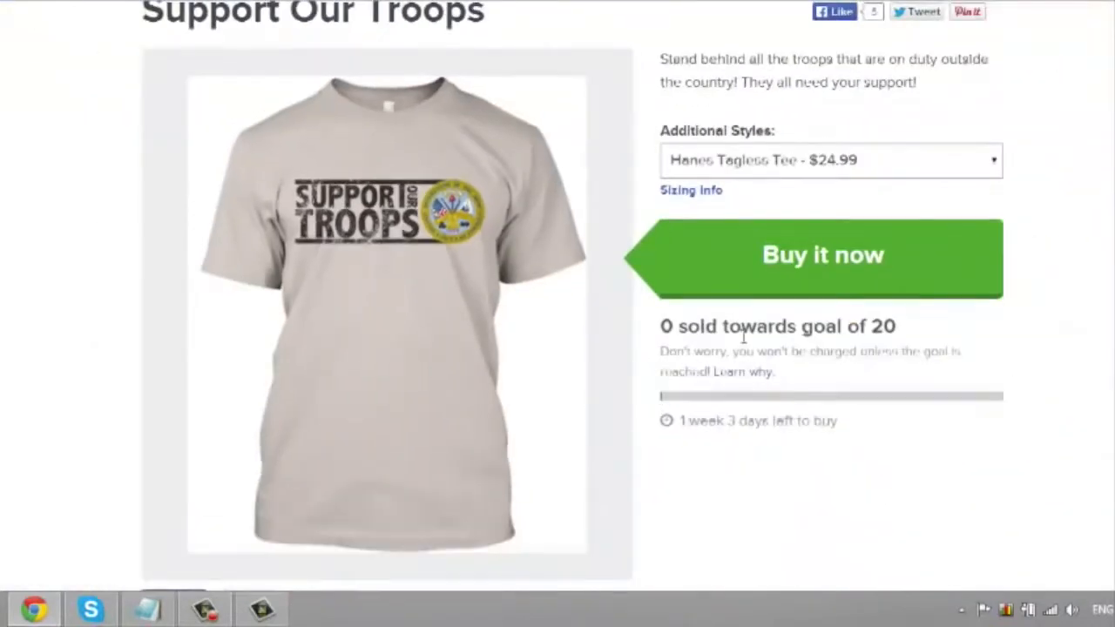
scroll(572, 467, "up", 2)
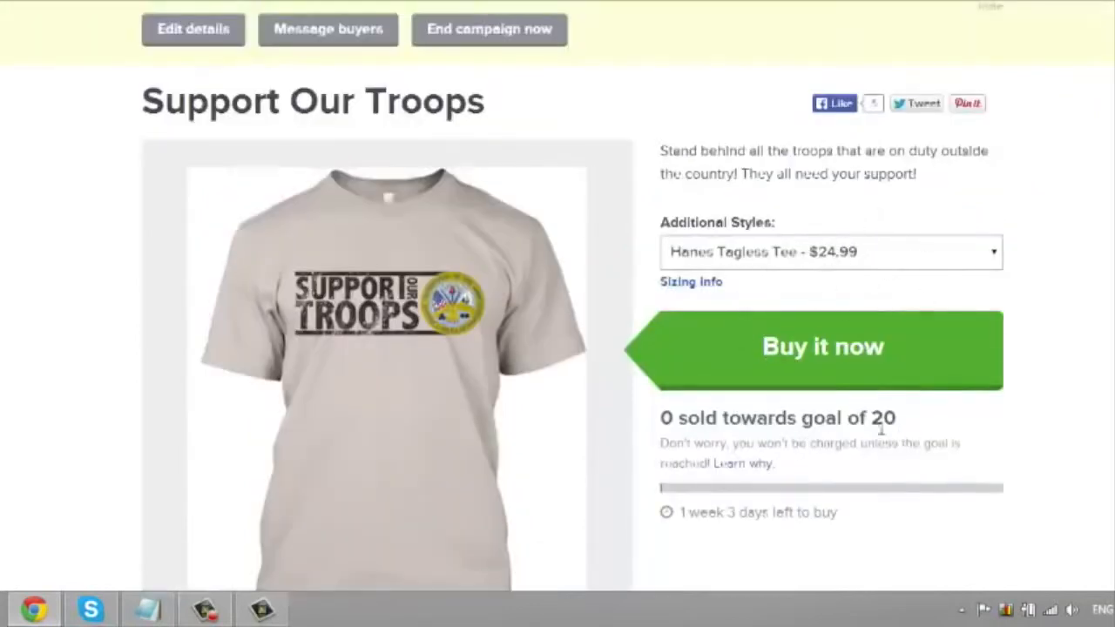
Step: Review the campaign's sales goal beside the shirt
left_click_drag(870, 419, 909, 421)
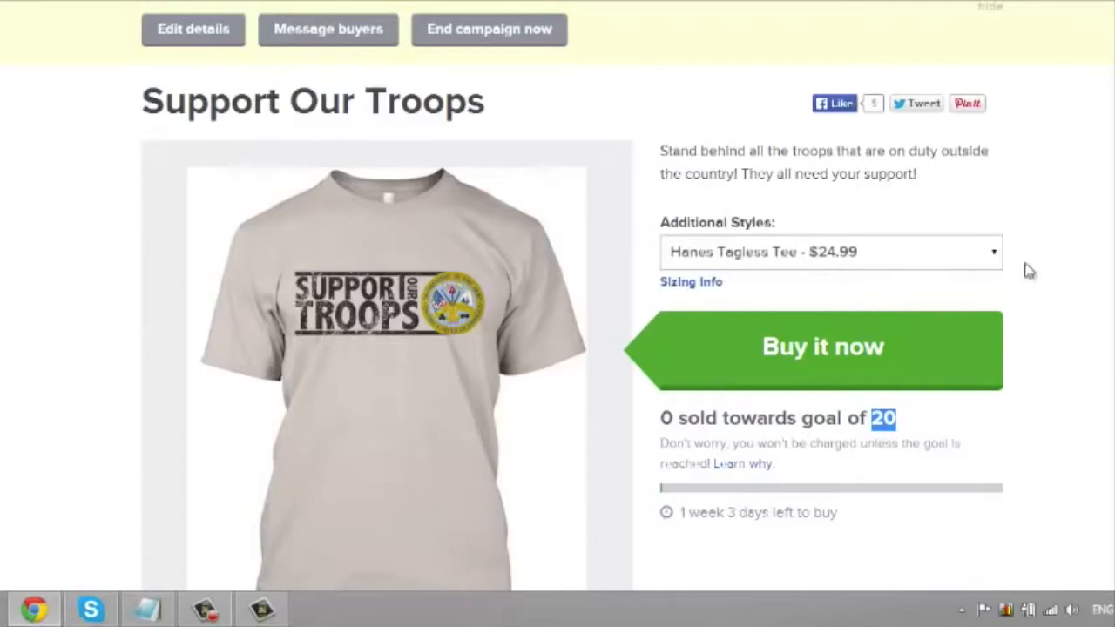
scroll(1094, 260, "down", 1)
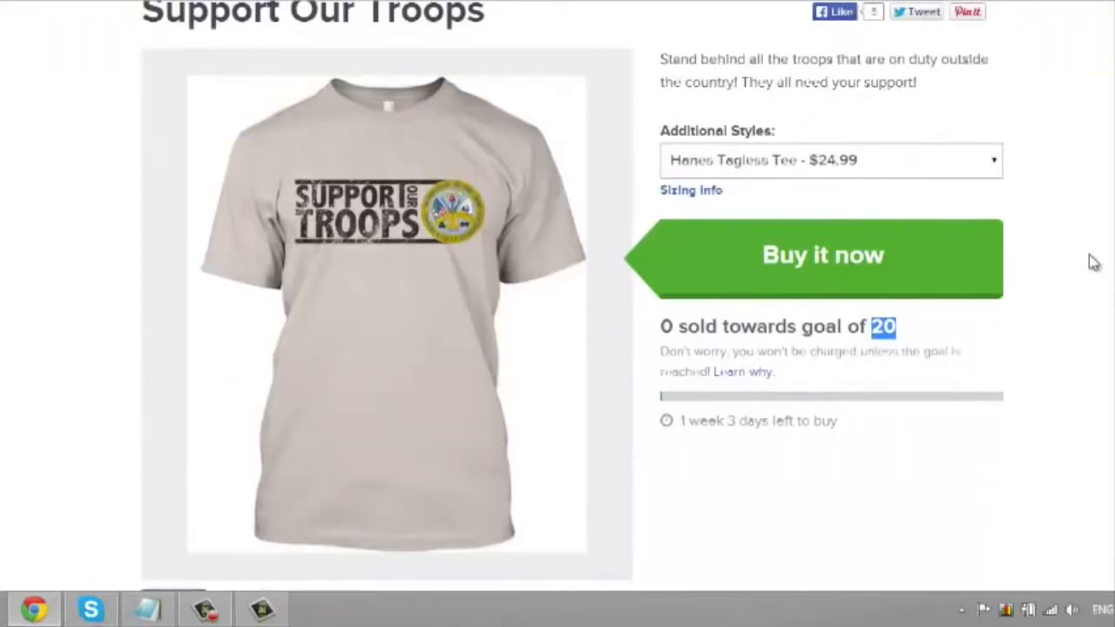
scroll(1094, 260, "up", 1)
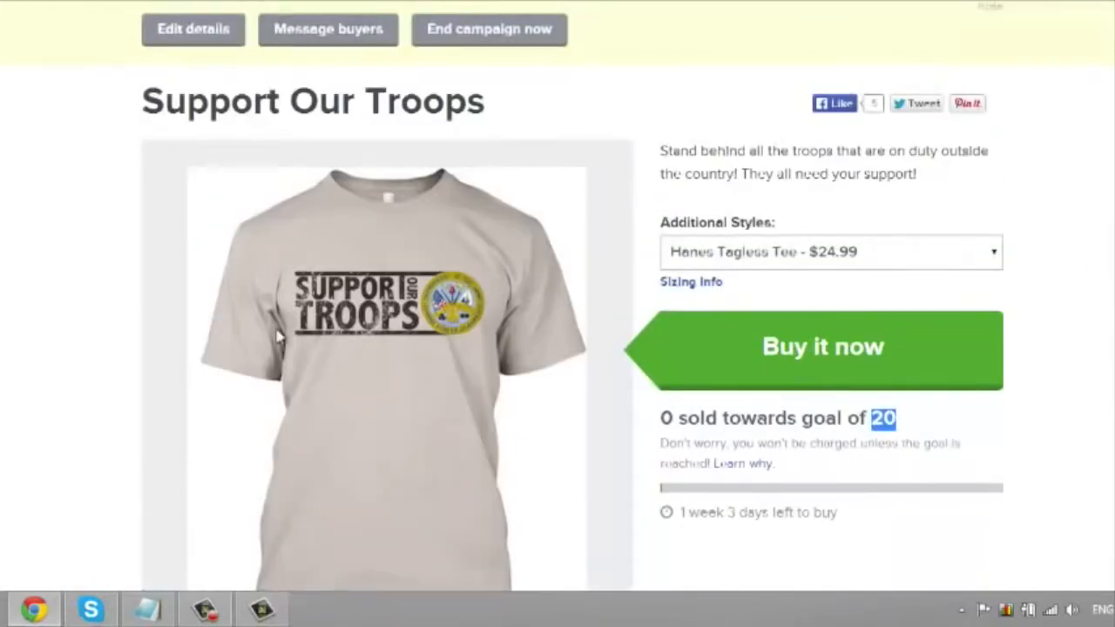
left_click(218, 0)
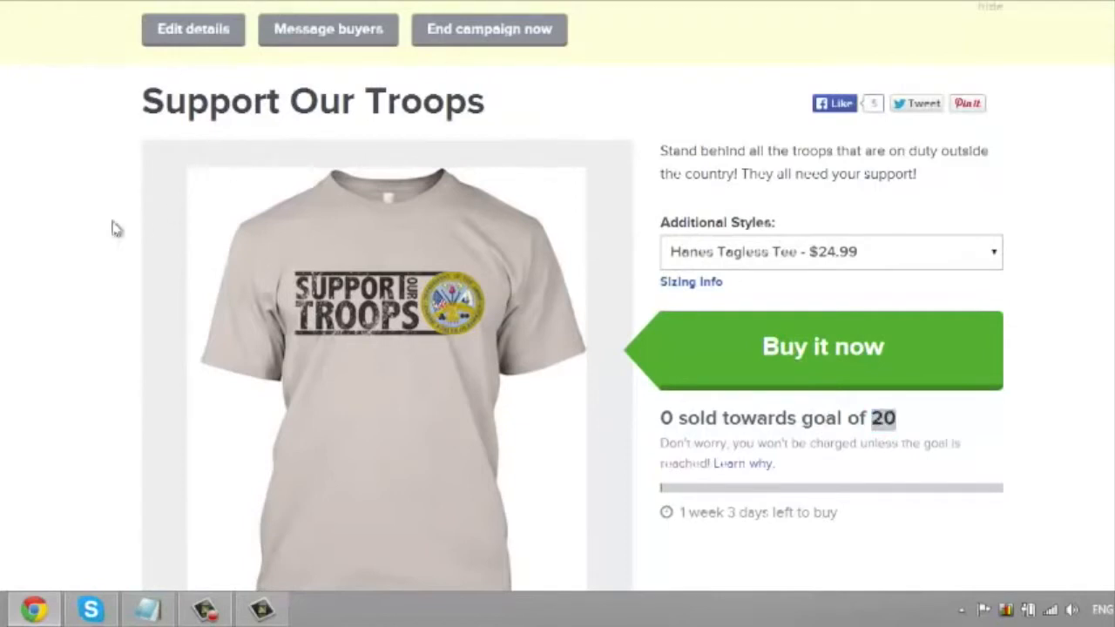
left_click(85, 242)
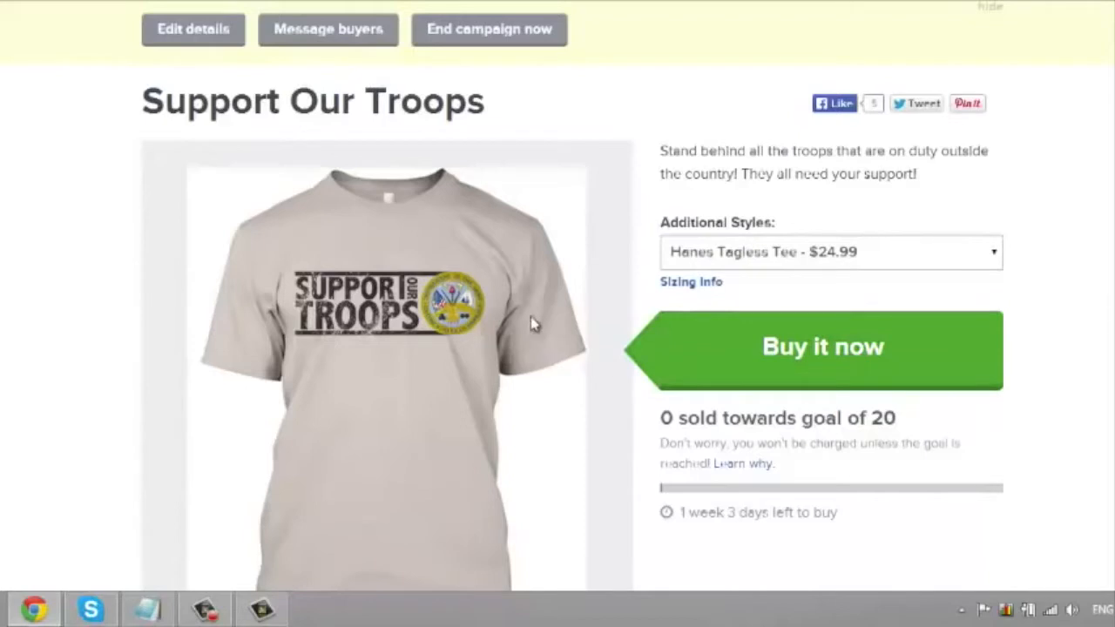
Step: Open the Ali G. Marketing Facebook lead tool and activate it with the prefilled login details
left_click(2, 610)
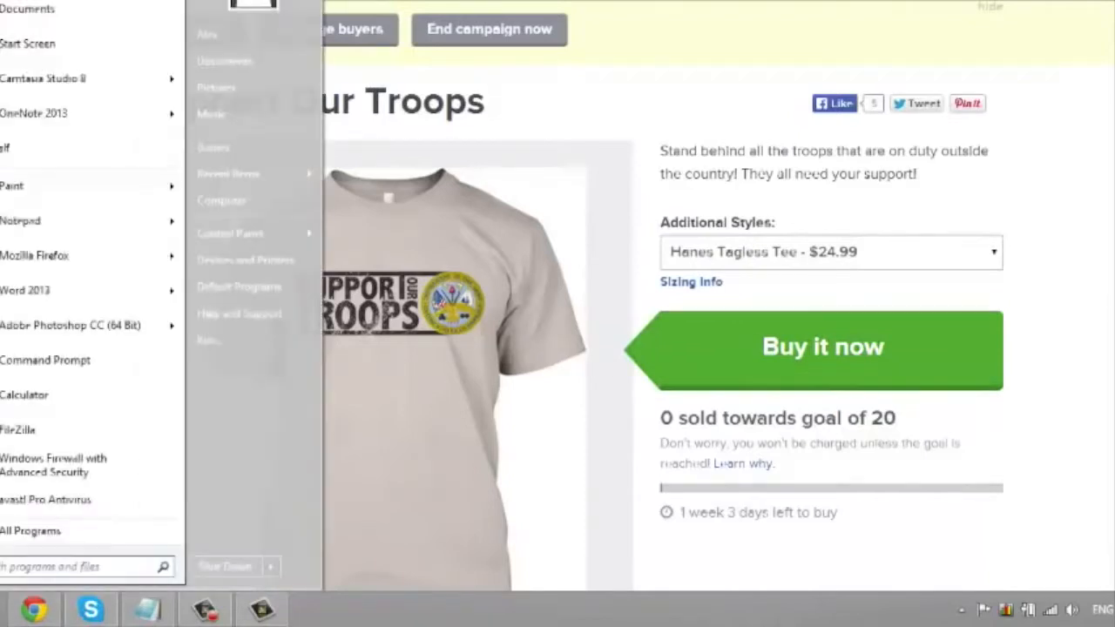
left_click(26, 164)
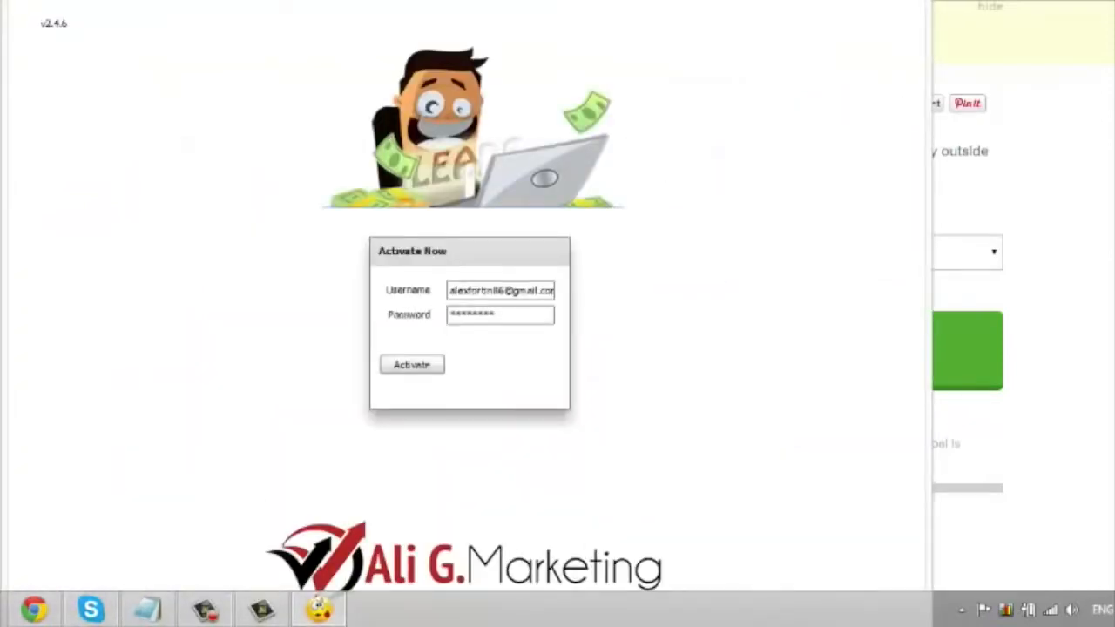
left_click_drag(775, 0, 909, 2)
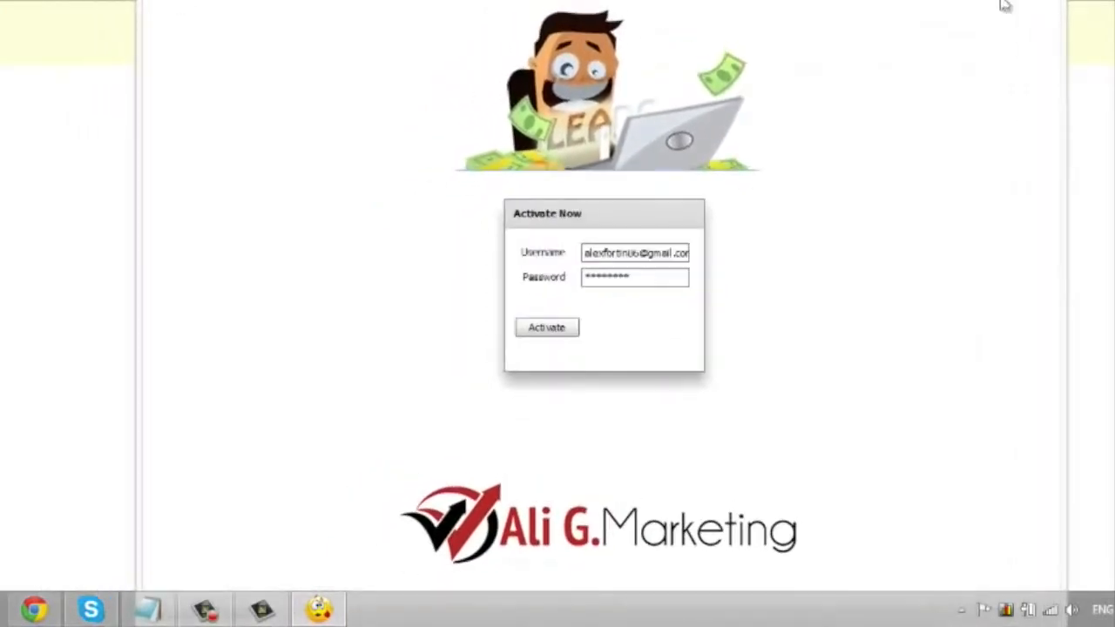
left_click(548, 330)
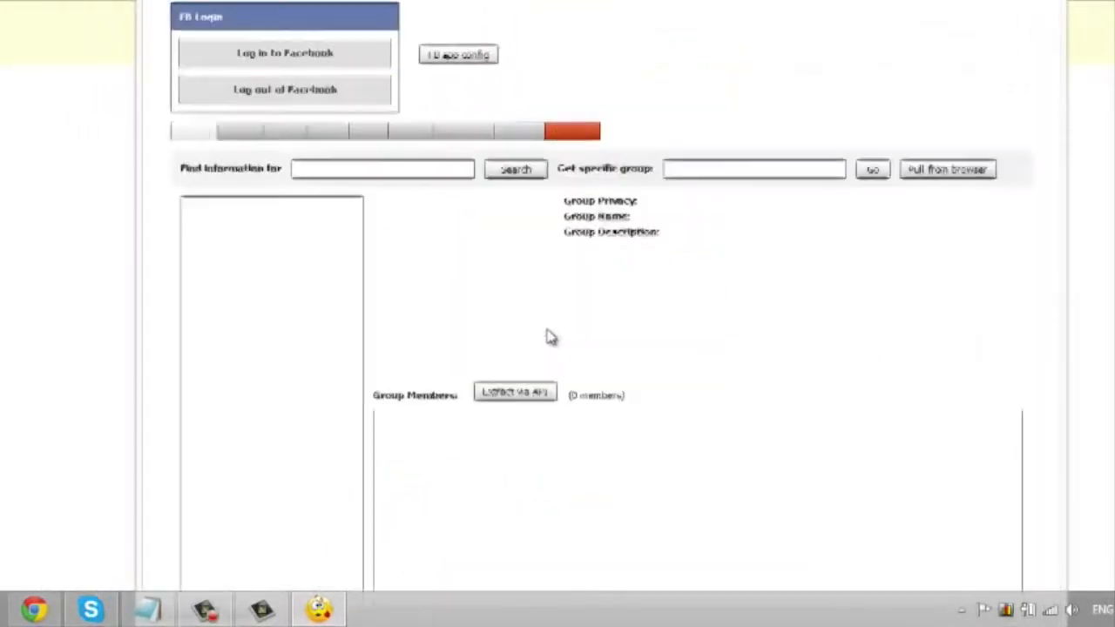
Step: Reposition the lead tool's window and log in to Facebook from it
left_click_drag(697, 0, 747, 0)
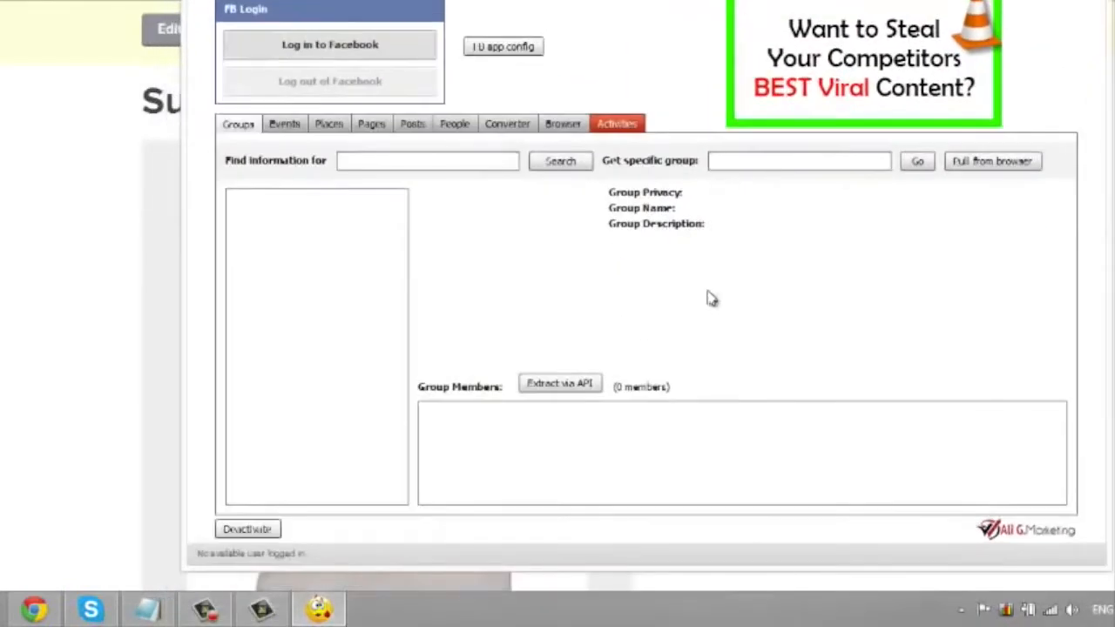
left_click(485, 162)
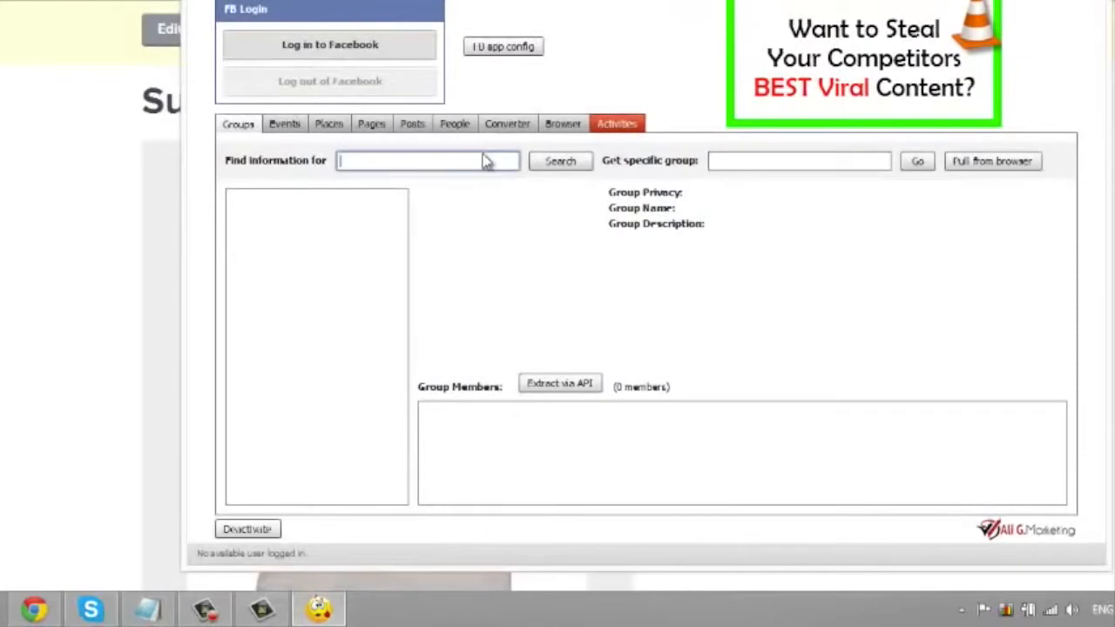
left_click(375, 56)
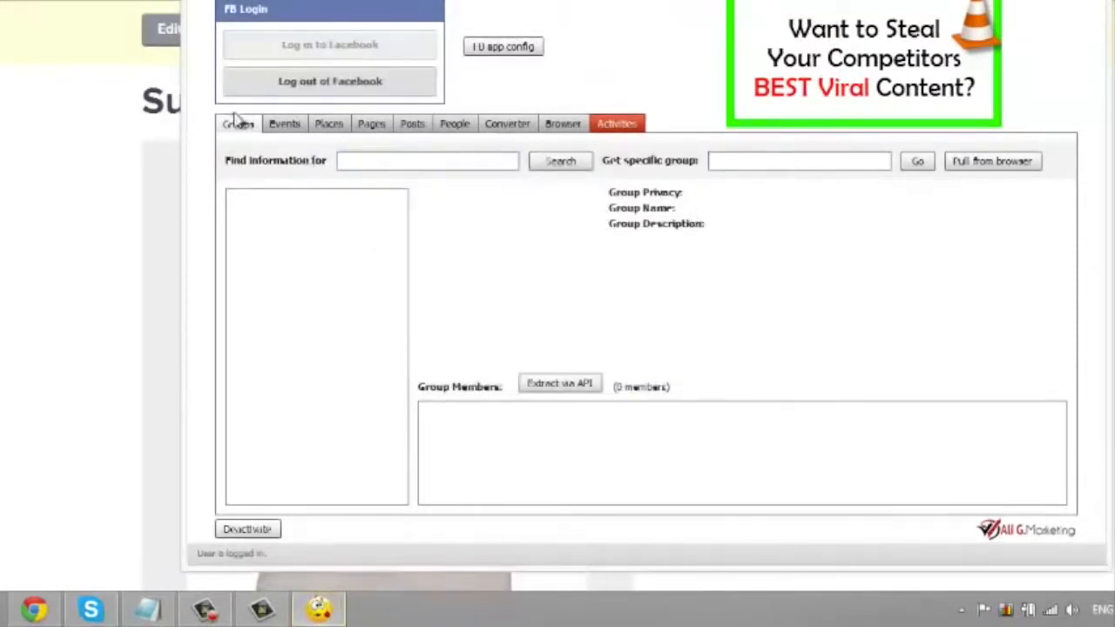
Step: Look through the Events, Places, Pages, Posts, People, Converter and Browser sections, including the Facebook account loaded in the built-in browser
left_click(280, 126)
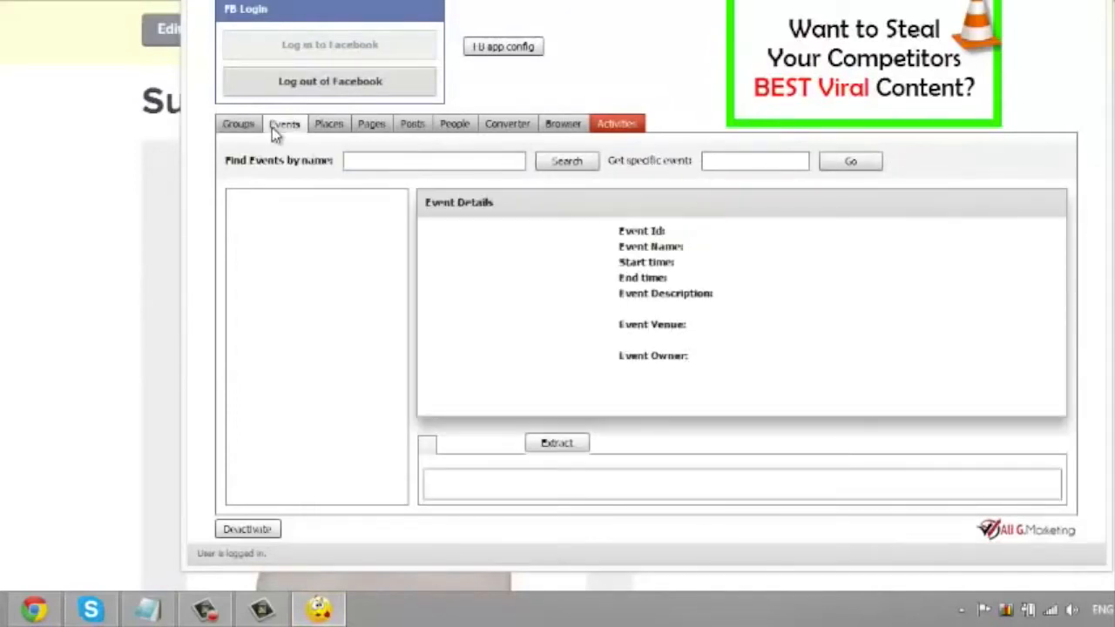
left_click(338, 129)
left_click(386, 130)
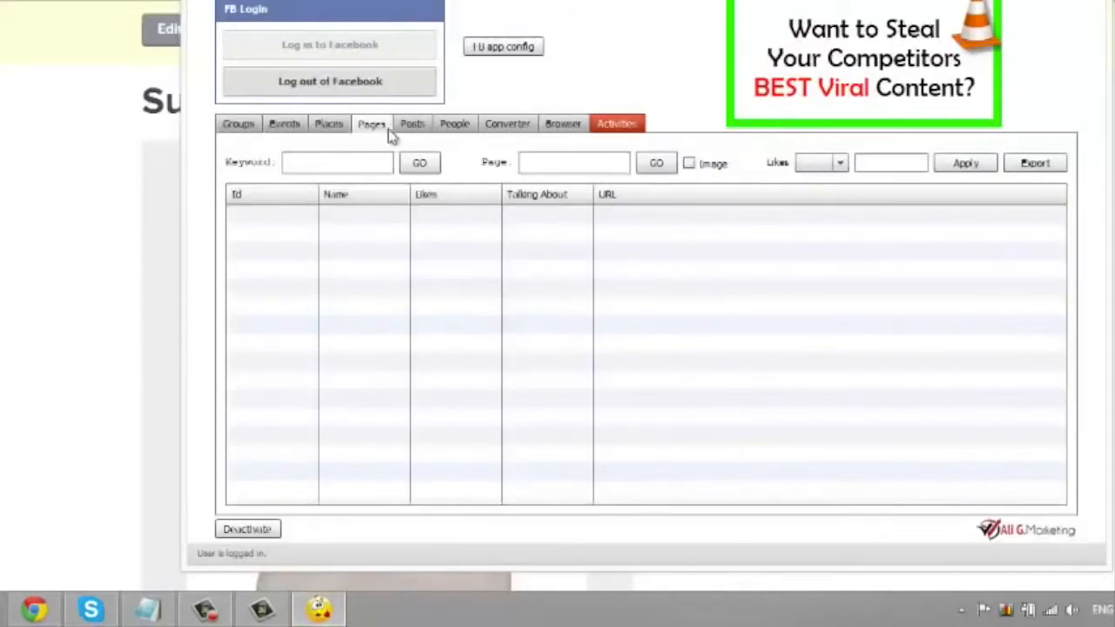
left_click(413, 129)
left_click(462, 127)
left_click(522, 131)
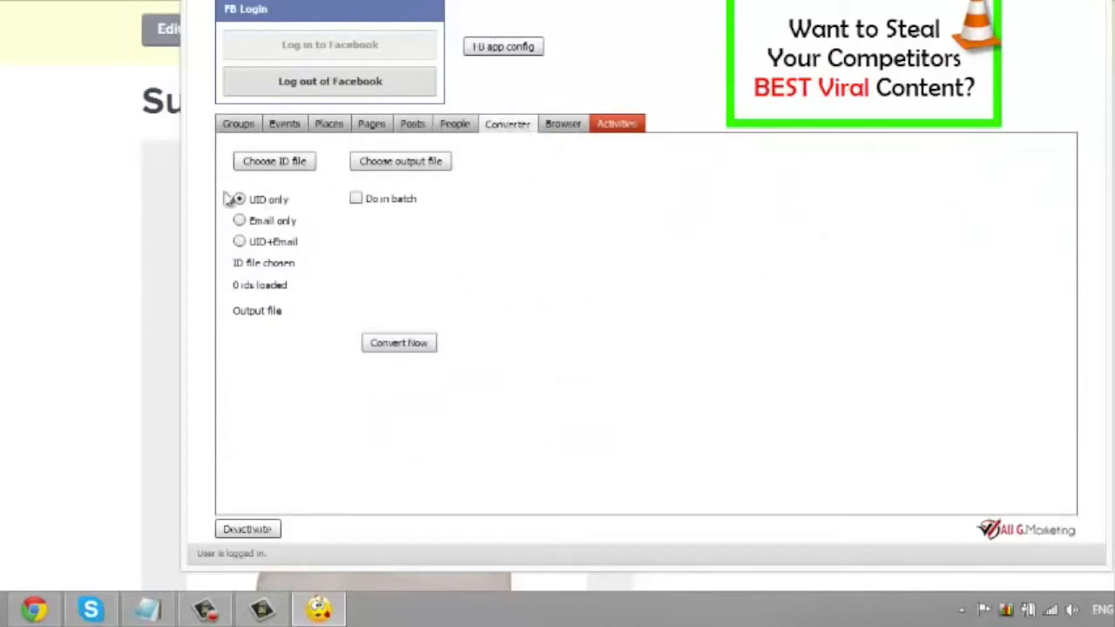
left_click(564, 124)
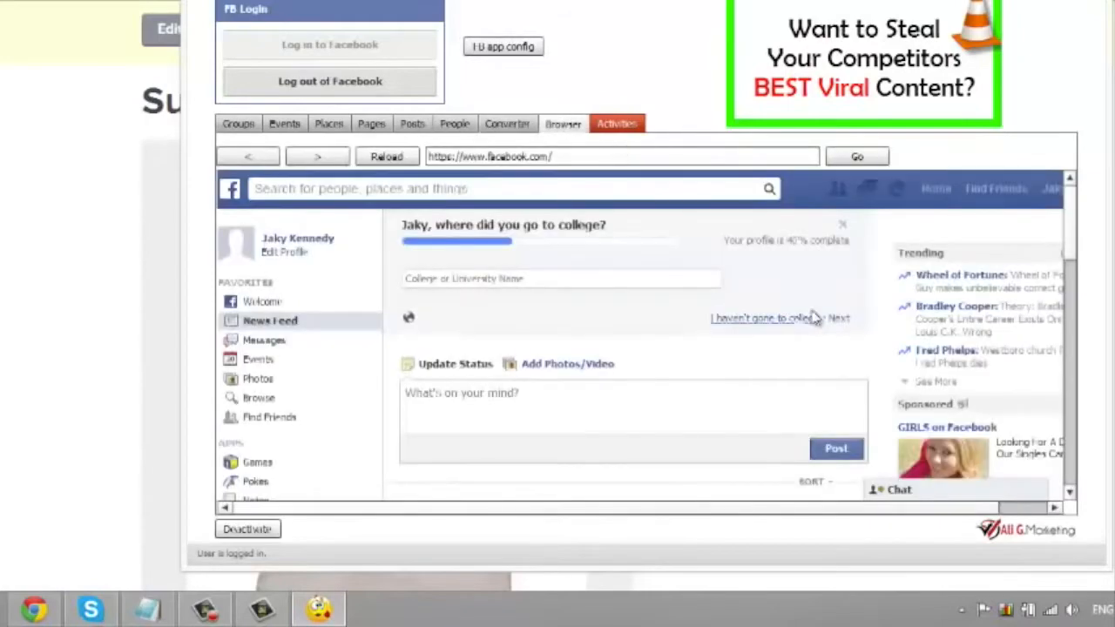
mouse_move(1075, 224)
left_mouse_down()
mouse_move(1079, 450)
mouse_move(1075, 218)
left_mouse_up()
left_click_drag(336, 245, 301, 259)
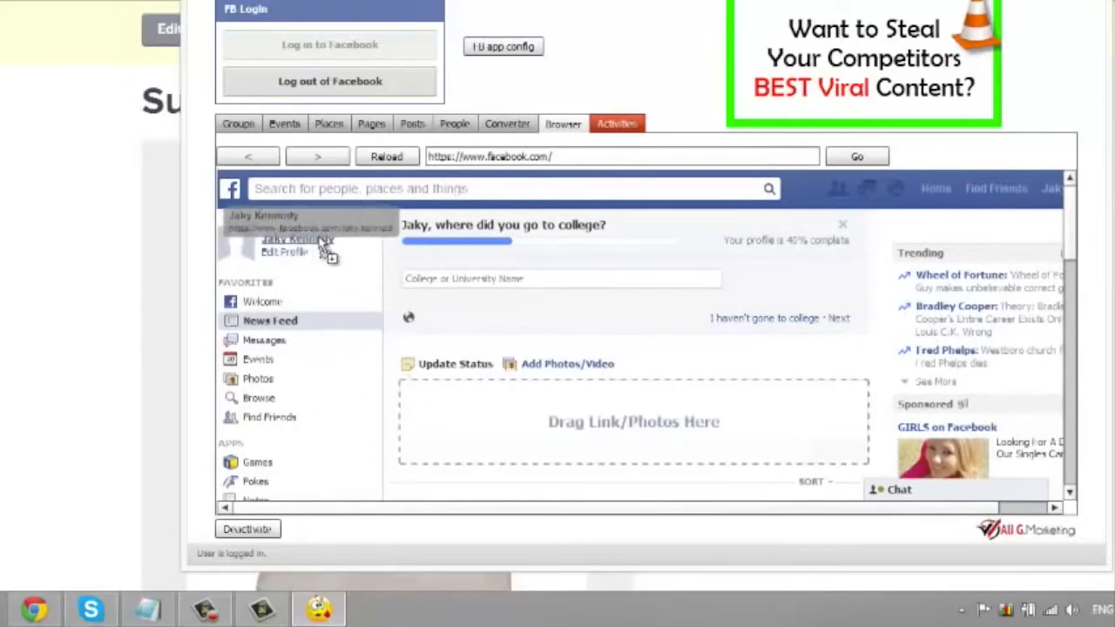
Step: Examine the Activities section's keyword search and result columns alongside the built-in Facebook browser
left_click(607, 126)
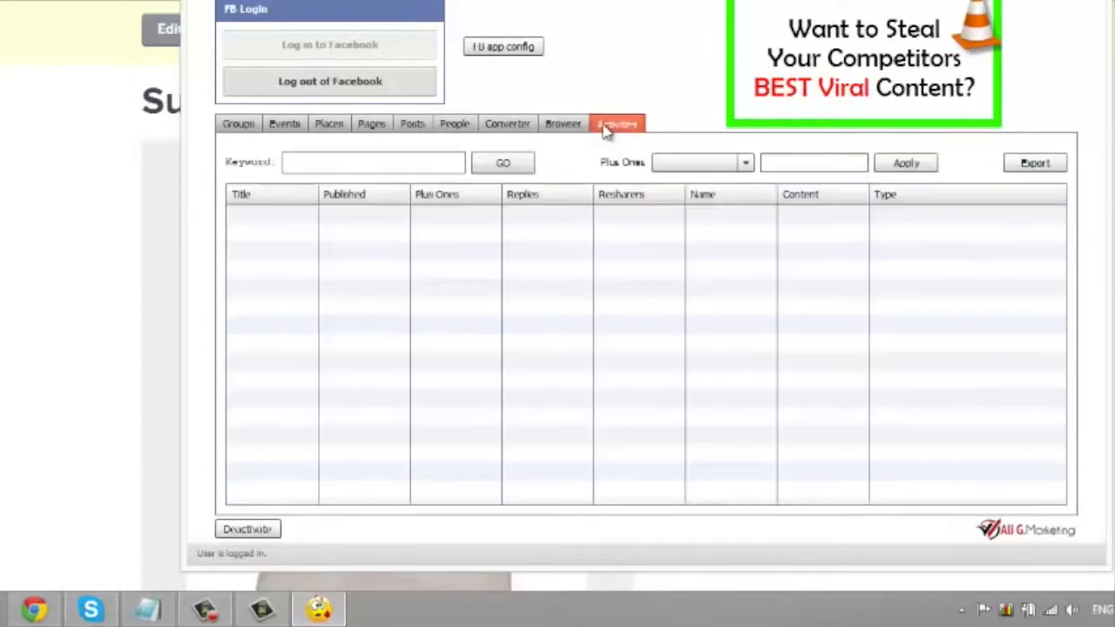
left_click(562, 127)
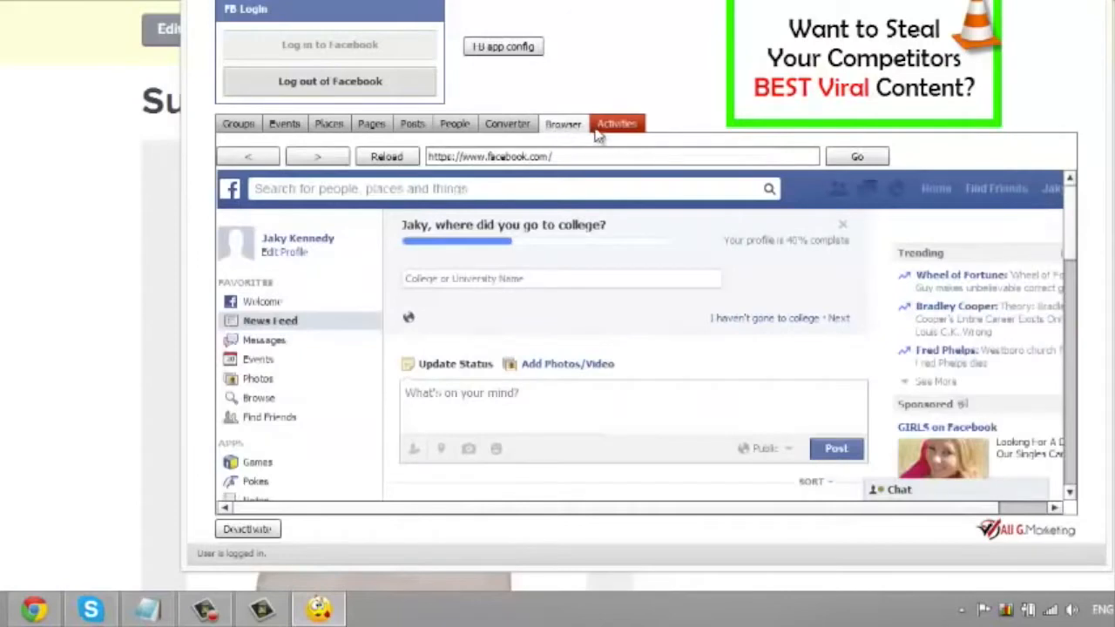
left_click(601, 128)
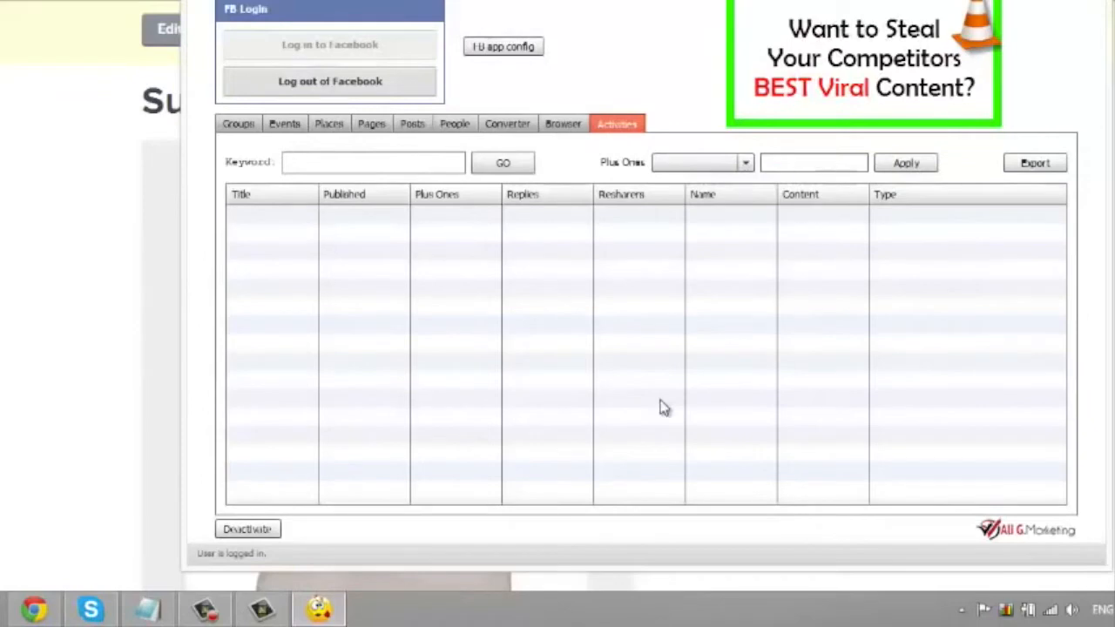
left_click(316, 162)
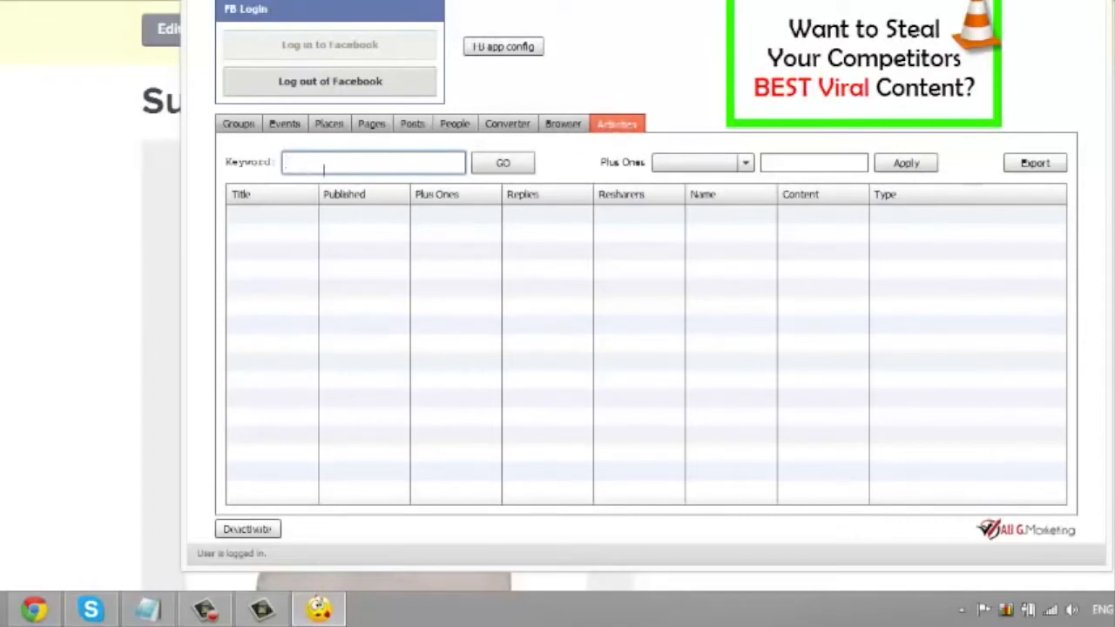
left_click(549, 128)
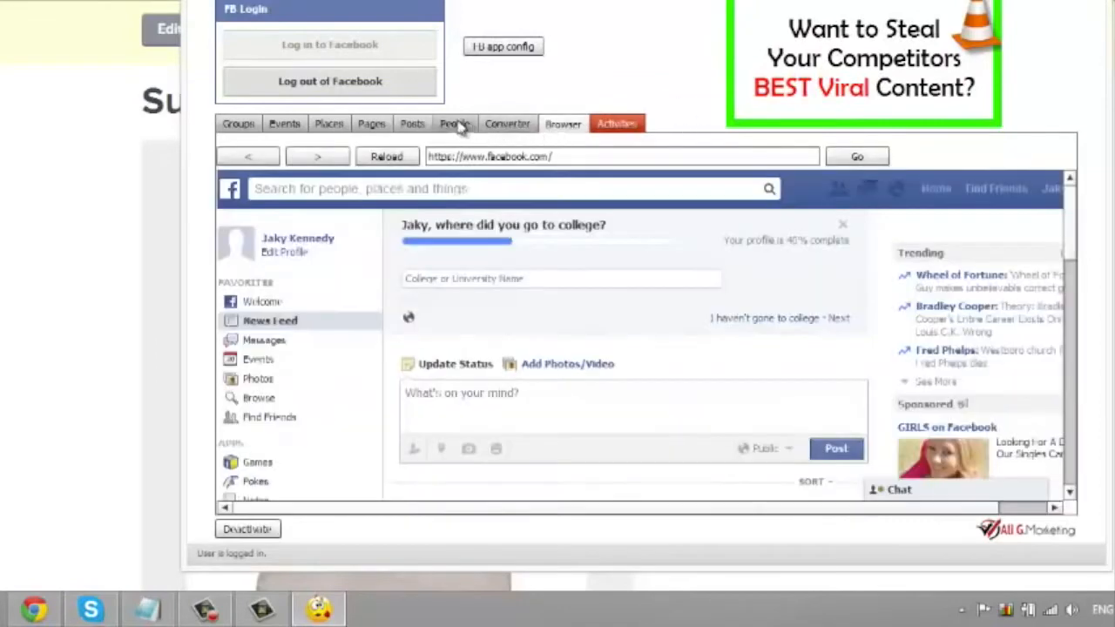
Step: Compare the search options offered for Groups and for Pages
left_click(242, 126)
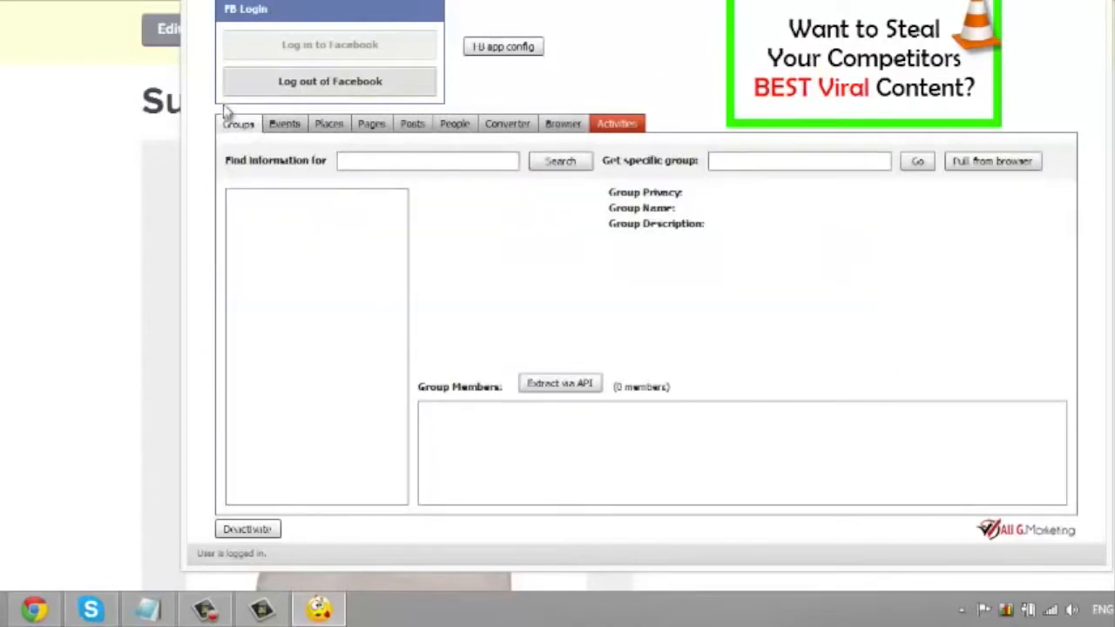
left_click(381, 128)
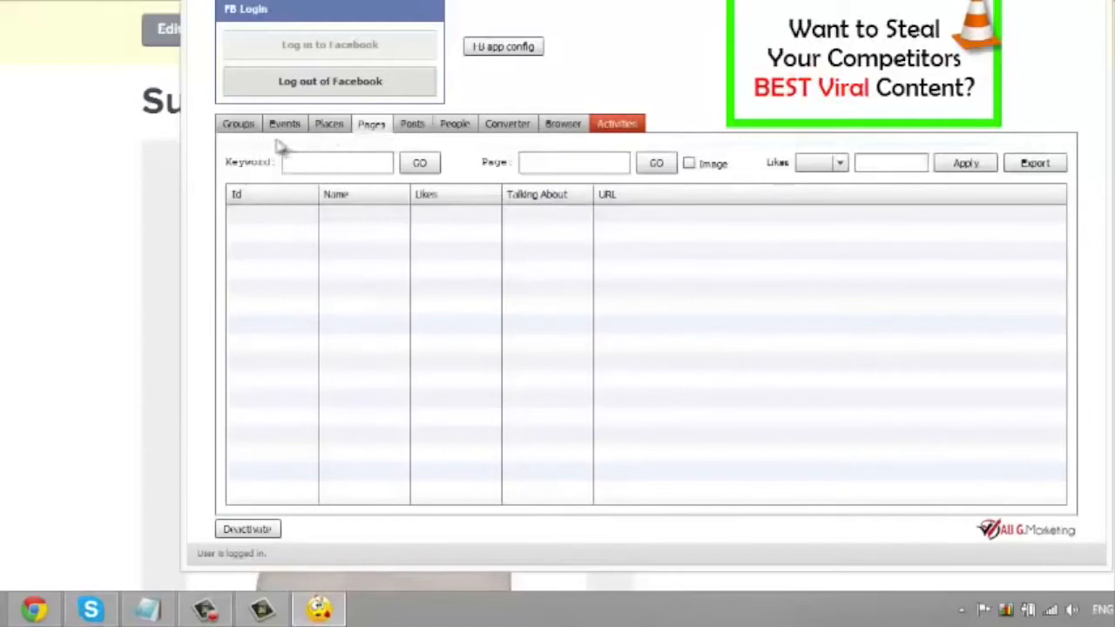
left_click(247, 126)
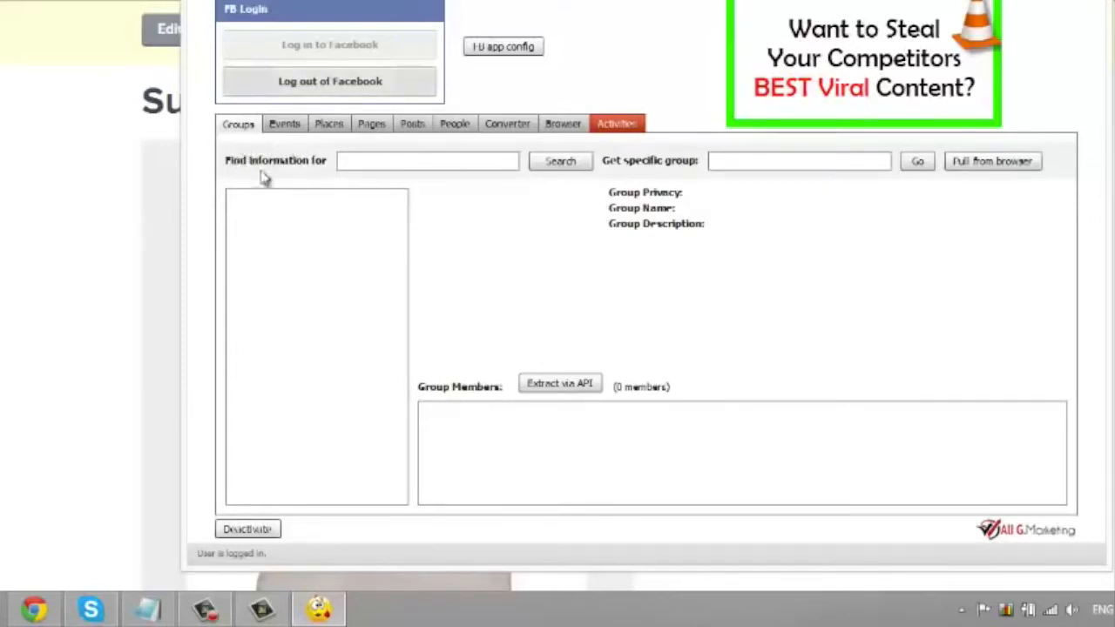
left_click(372, 128)
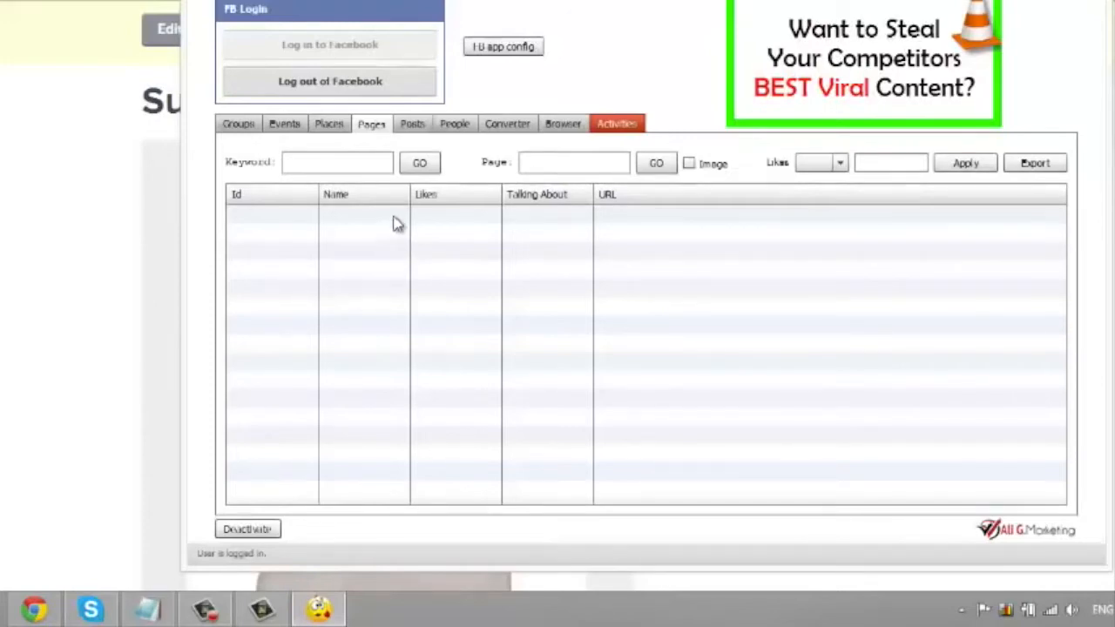
Step: Search Facebook groups for "US army" and open the details of the US Army Technical Control group
left_click(237, 124)
left_click(422, 164)
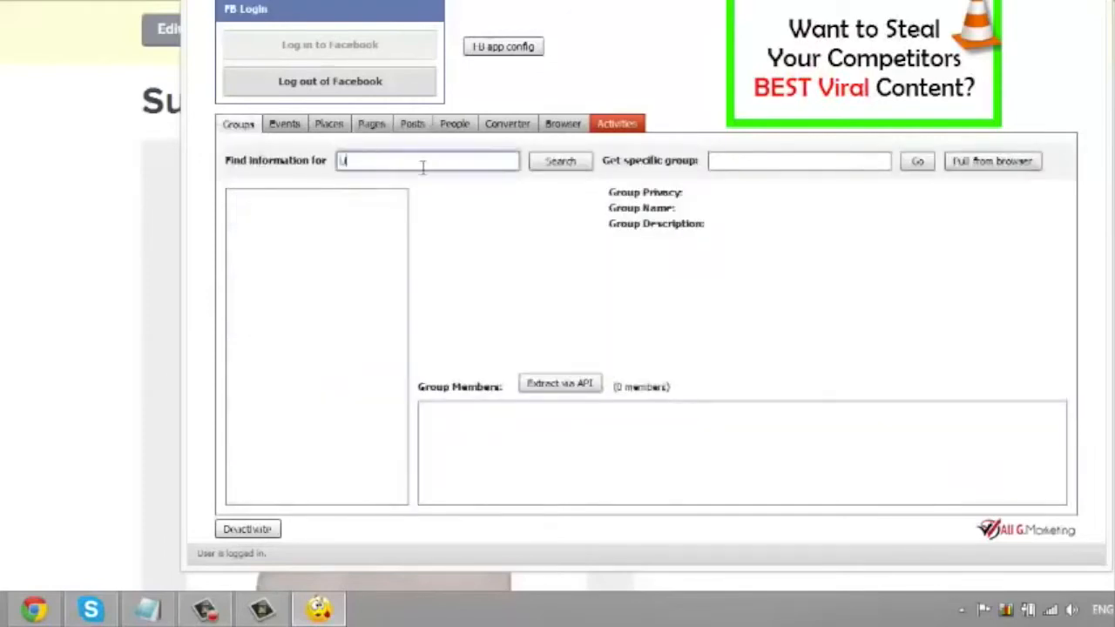
key("Return")
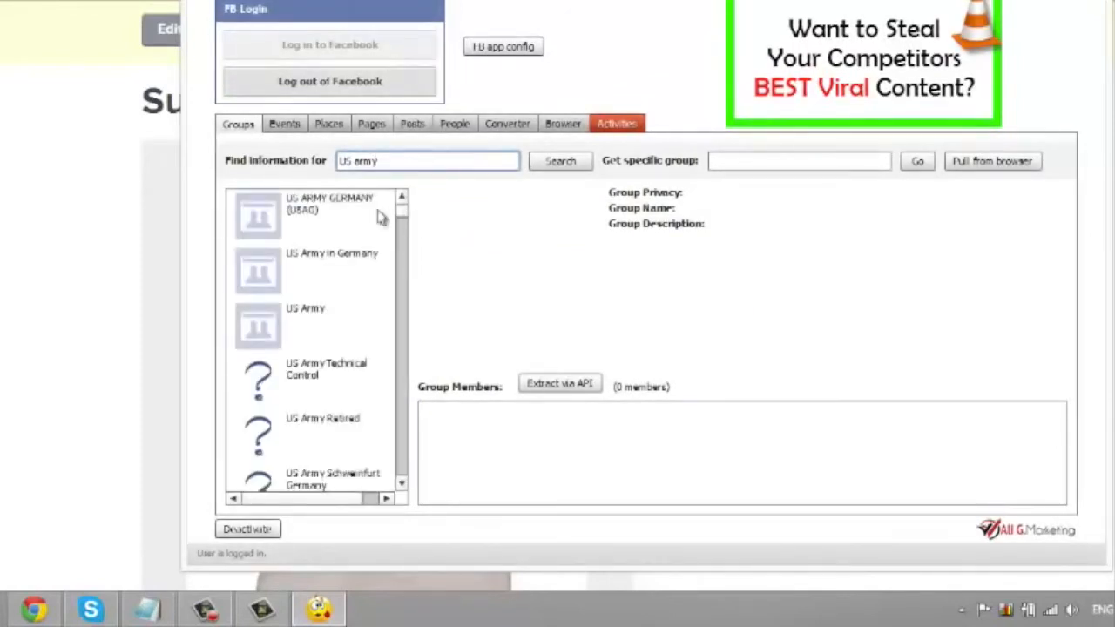
left_click_drag(400, 209, 404, 214)
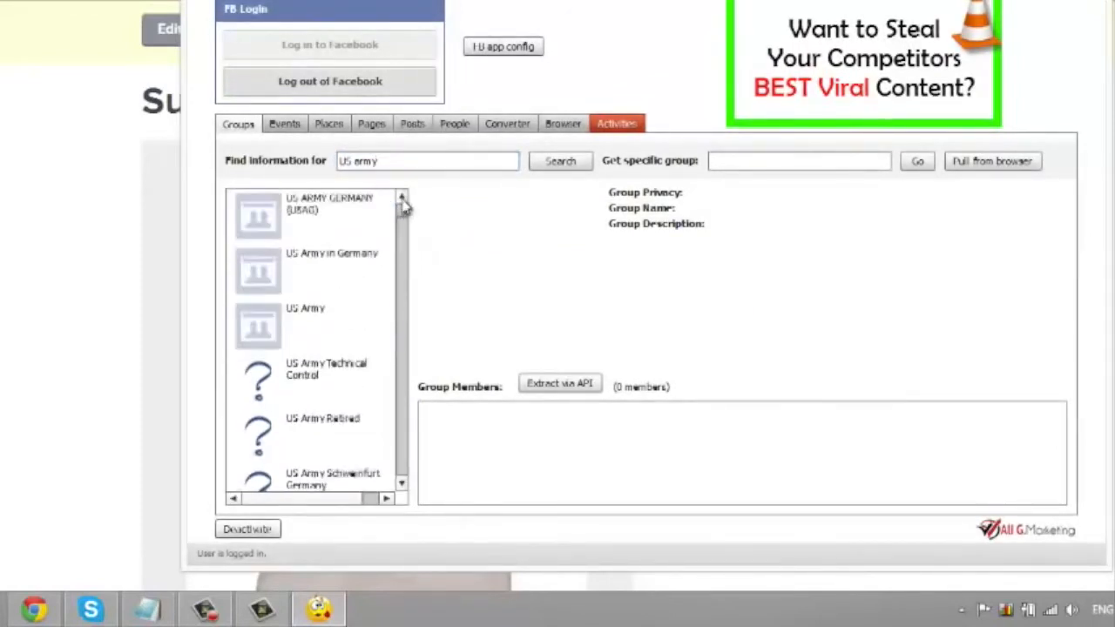
left_click(328, 385)
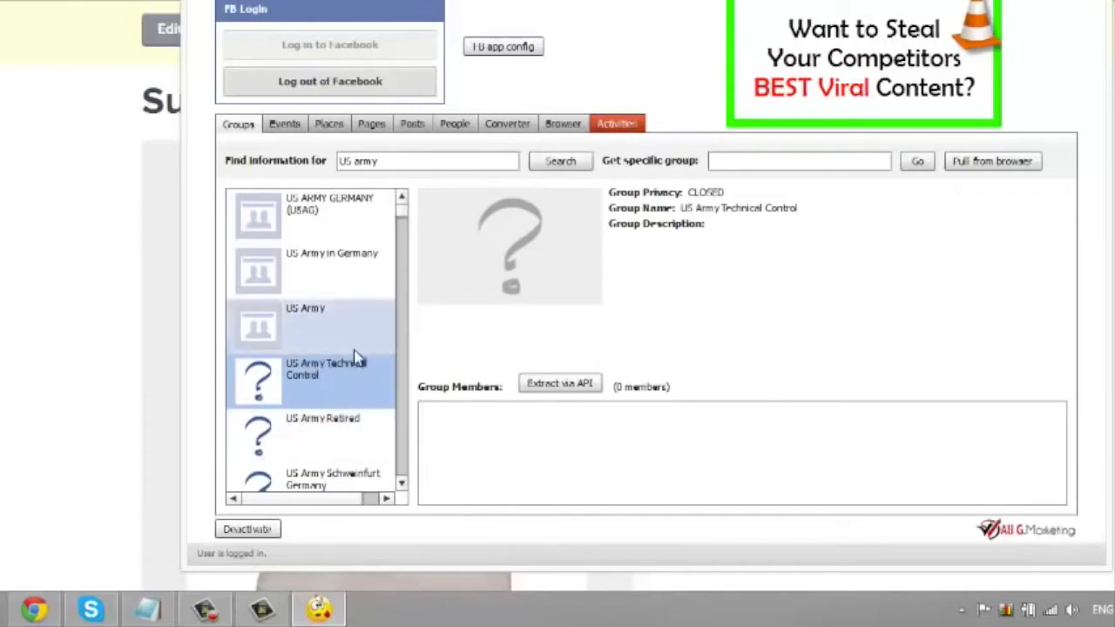
Step: Check the built-in browser's Facebook session against the Groups section and try to extract the US Army Technical Control group's members
left_click(560, 126)
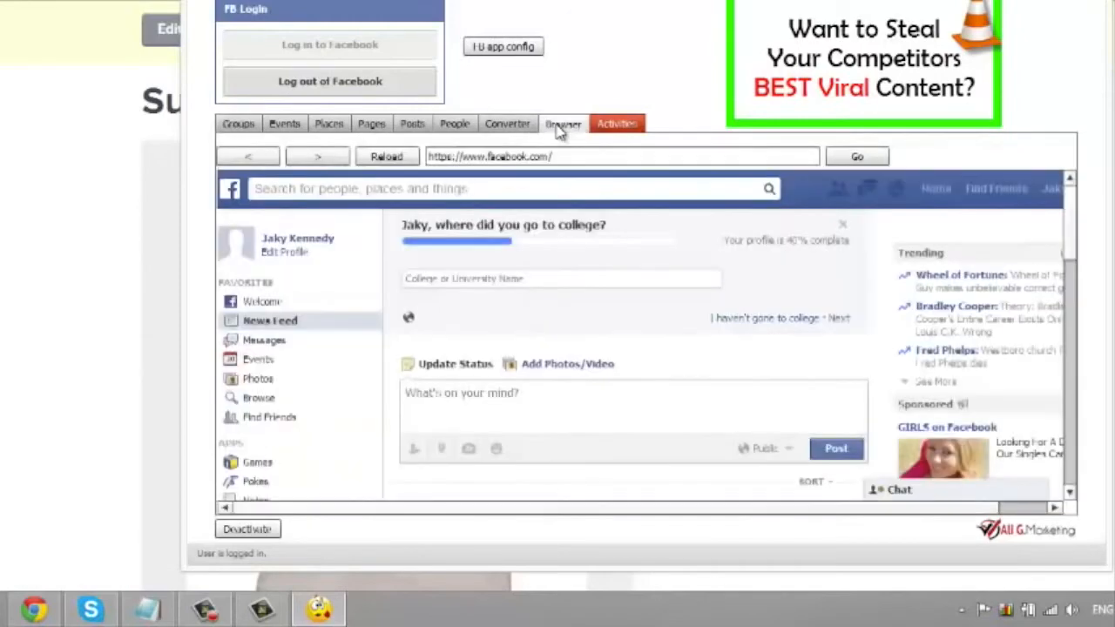
left_click(237, 125)
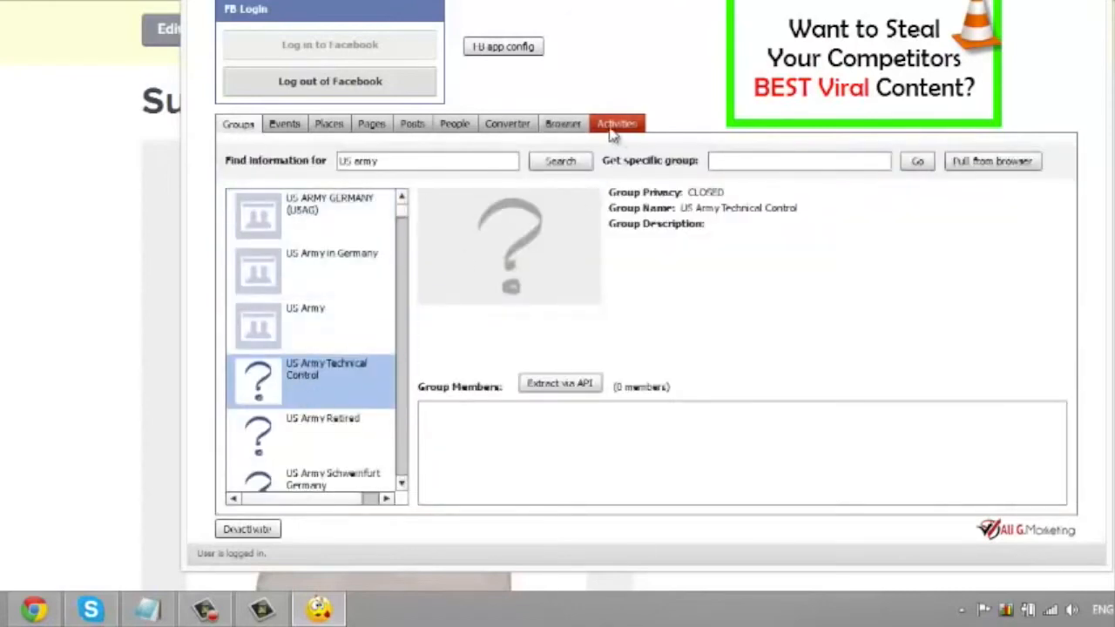
left_click(558, 126)
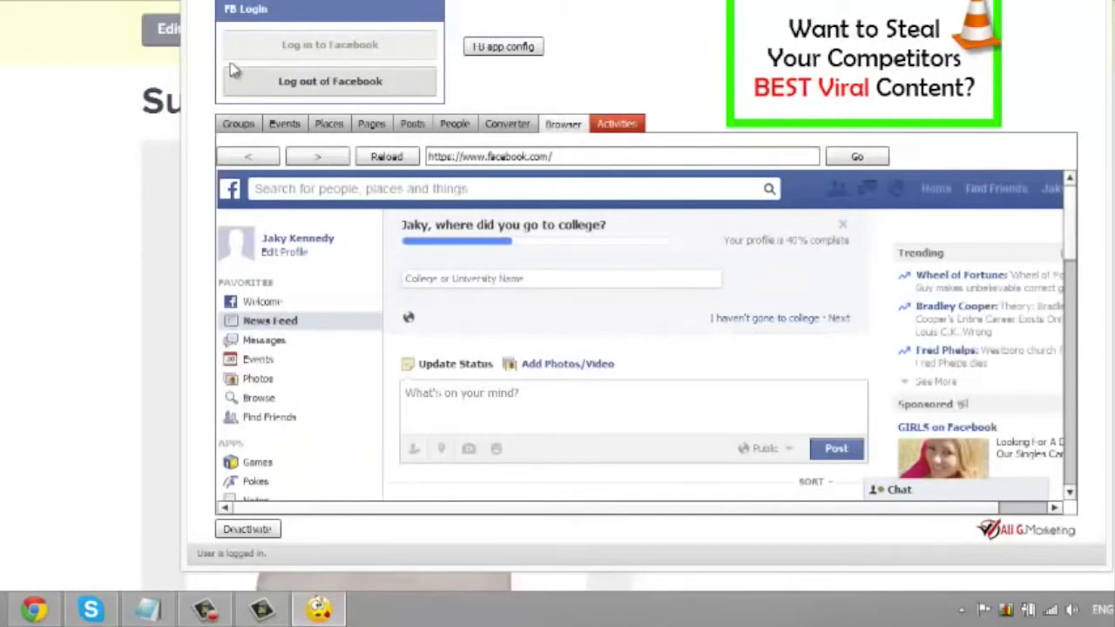
left_click(244, 124)
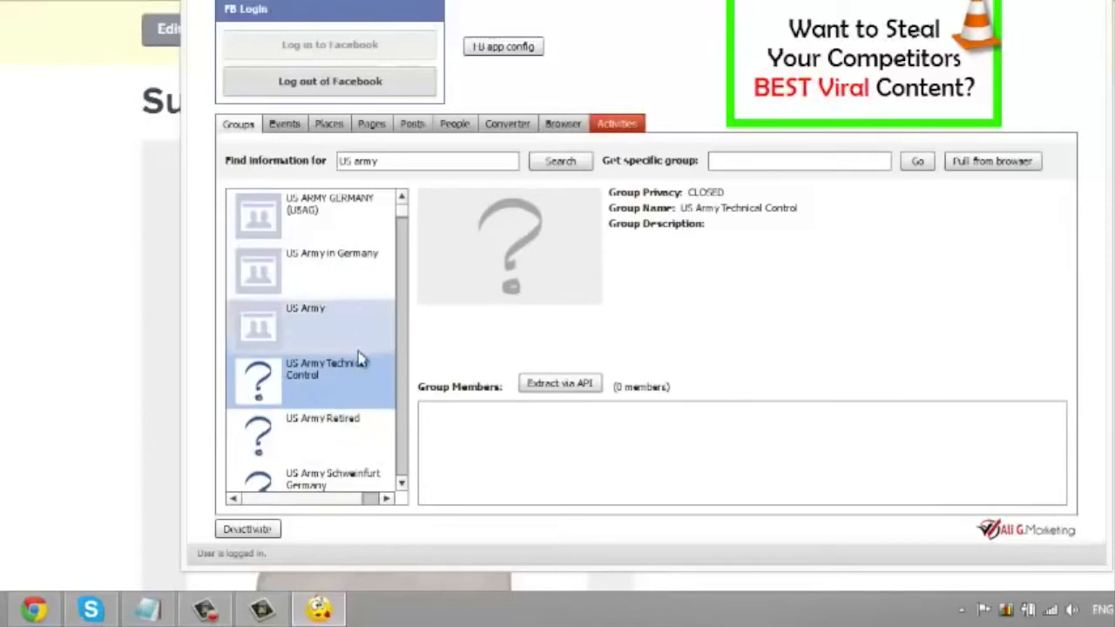
left_click(547, 388)
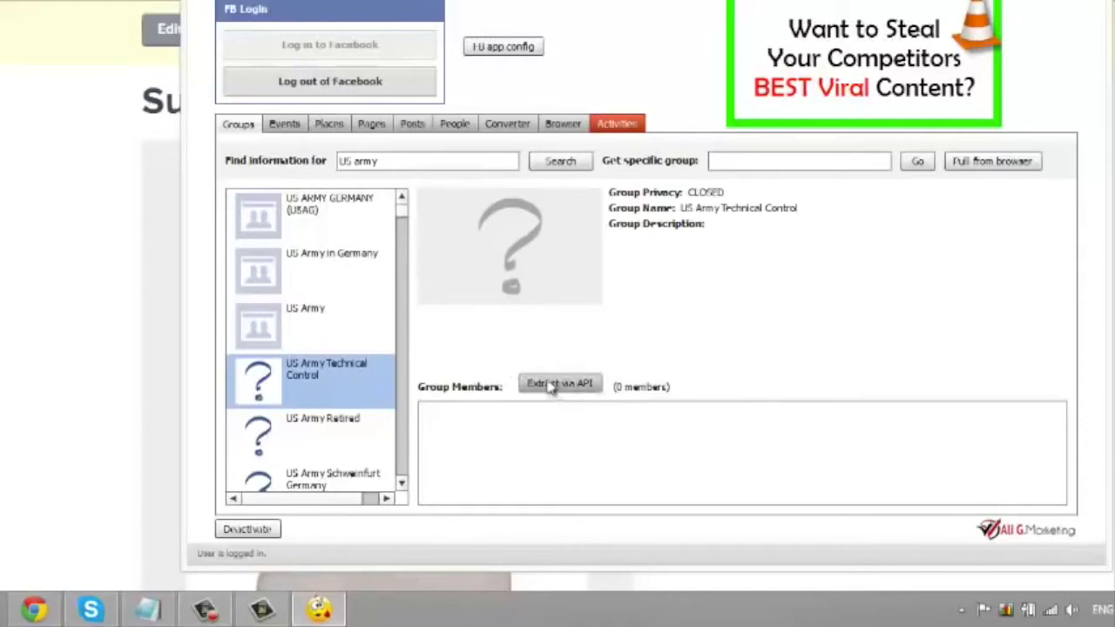
Step: Extract the members of the US ARMY GERMANY (USAG) group via API and save the list as members
left_click(272, 221)
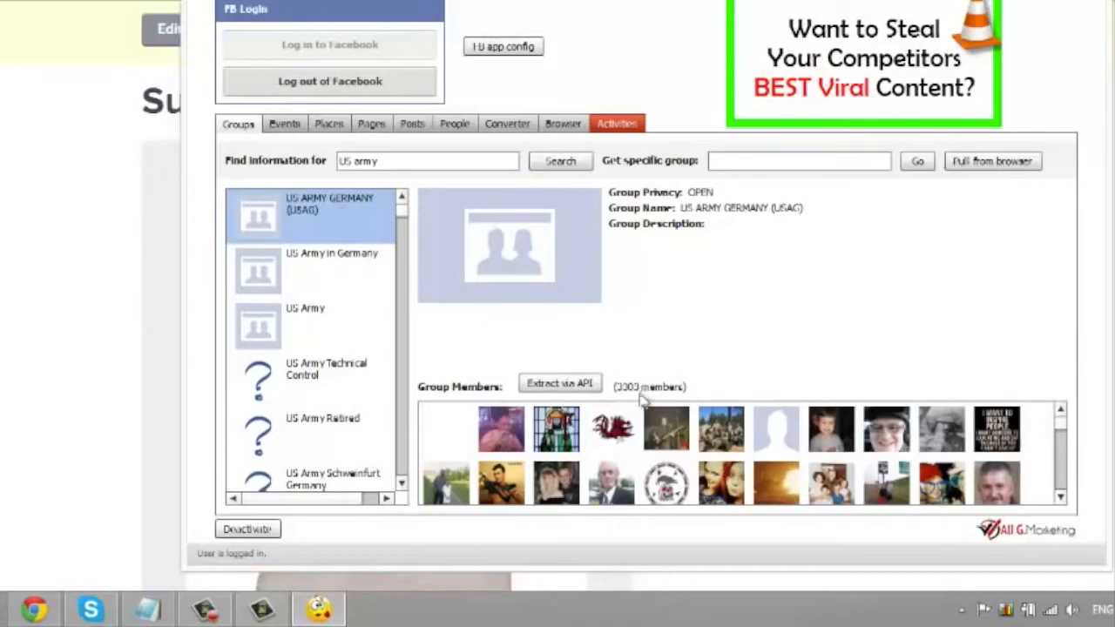
left_click(549, 387)
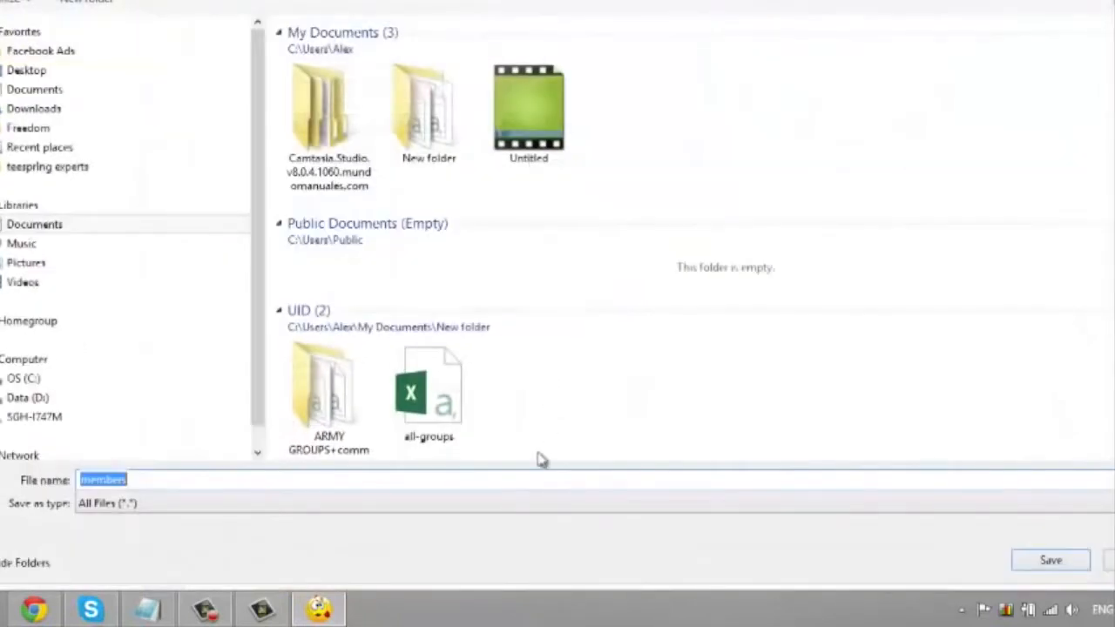
left_click(244, 479)
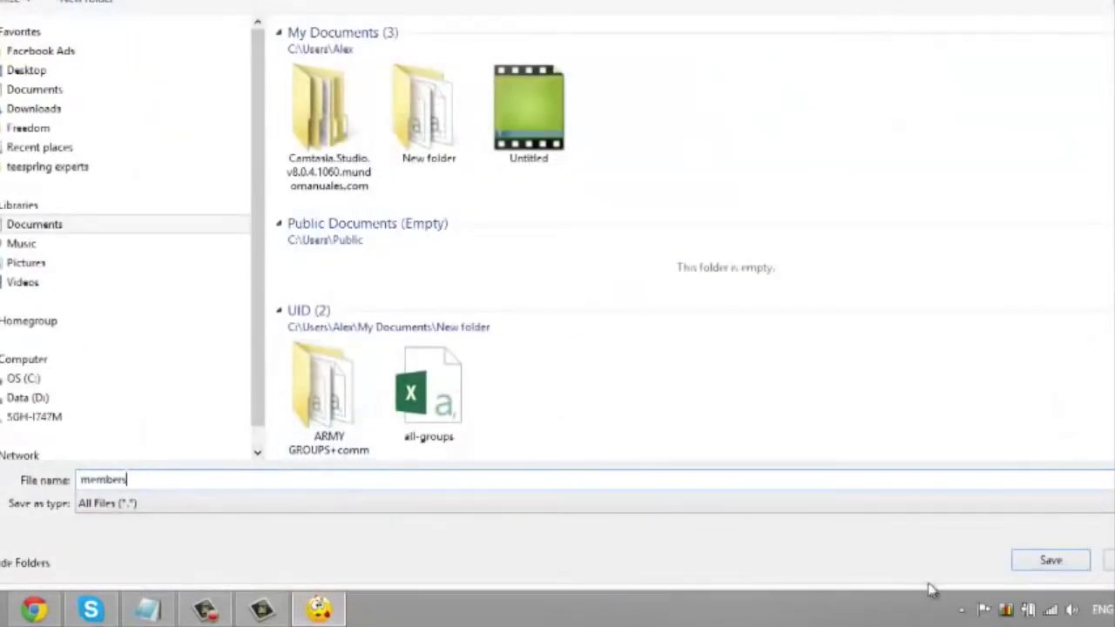
left_click(1062, 557)
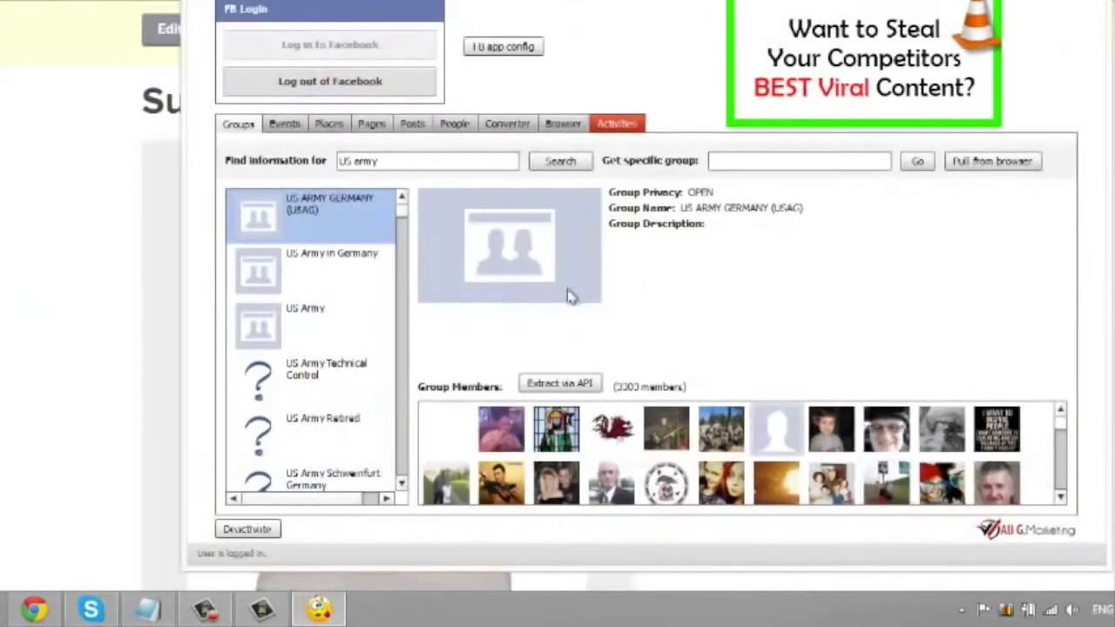
Step: Extract the members of the US Army in Germany group via API and save the list as members1
left_click(303, 273)
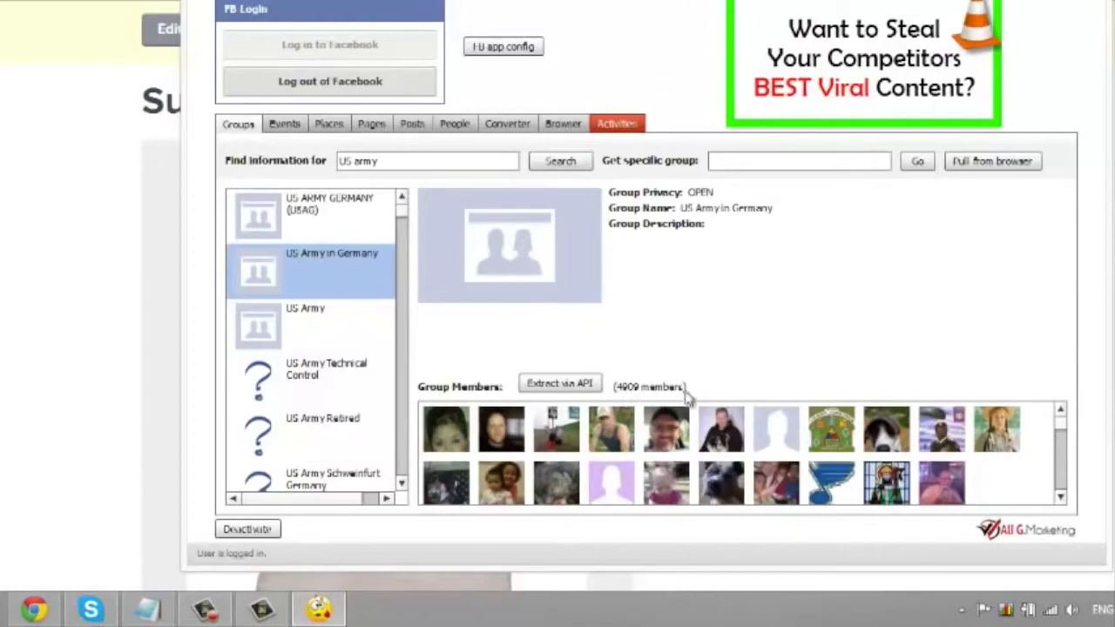
left_click(562, 385)
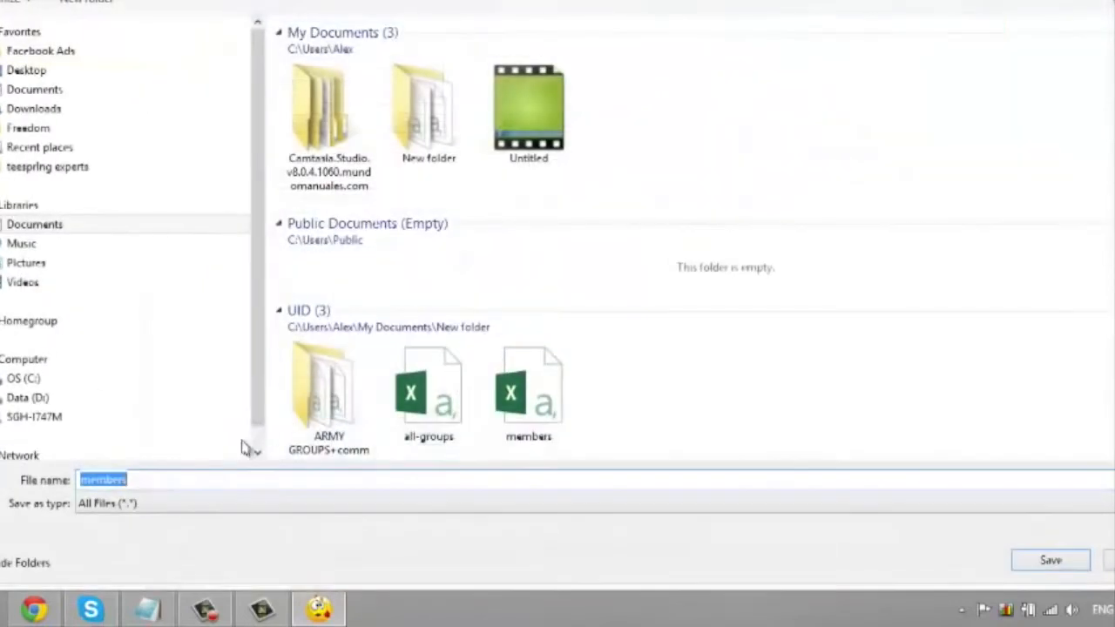
left_click(205, 479)
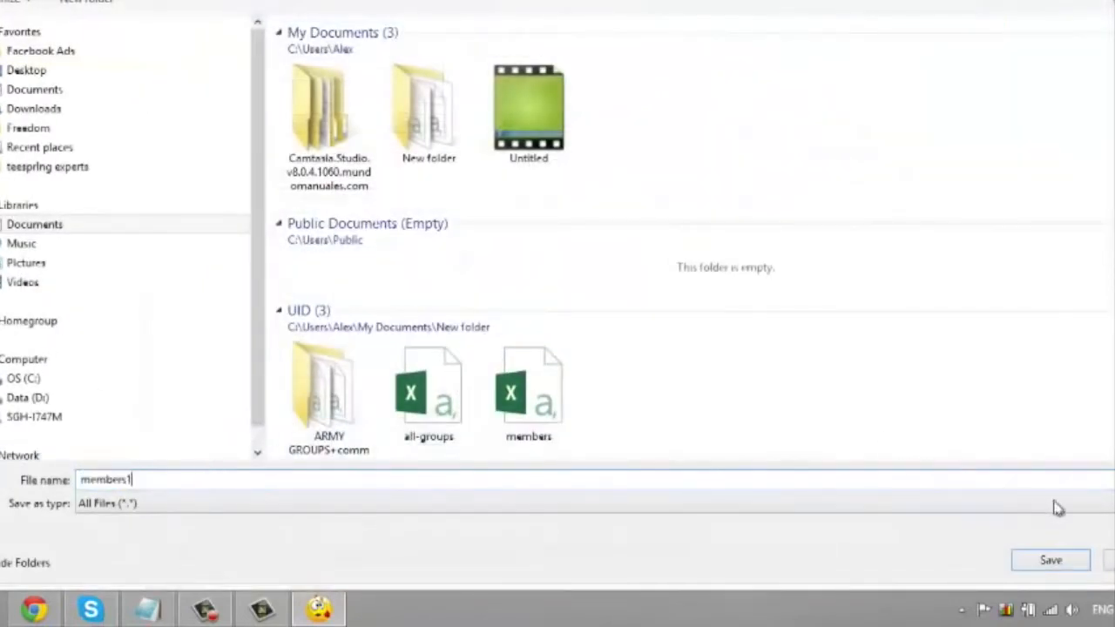
left_click(1051, 561)
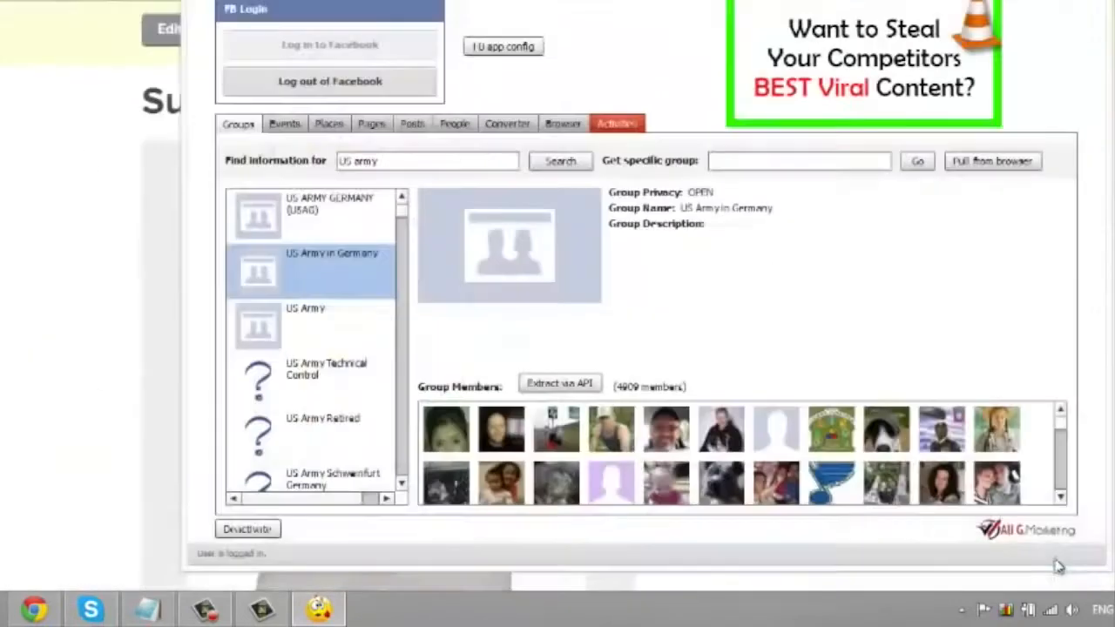
Step: Extract the members of the open US Army group via API and save the list as members2
left_click(236, 331)
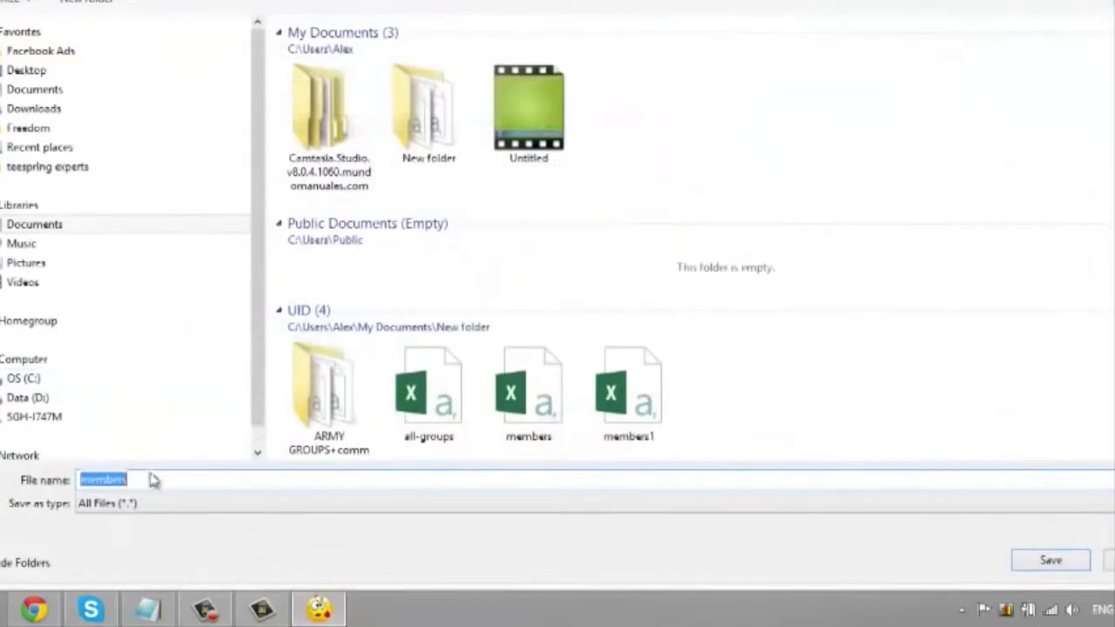
left_click(155, 477)
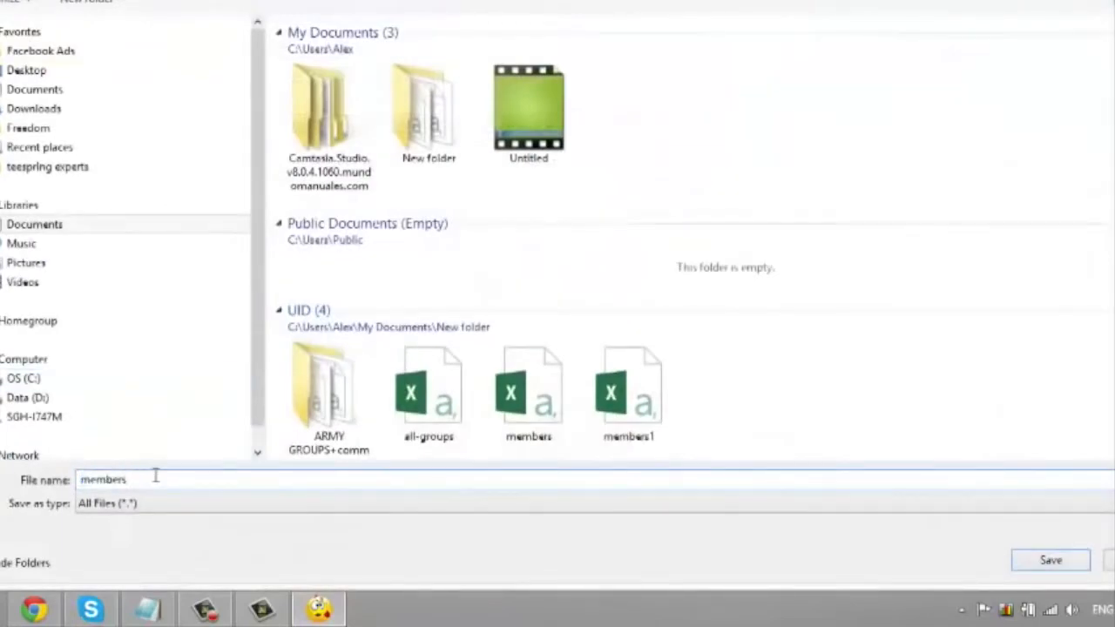
left_click(1050, 564)
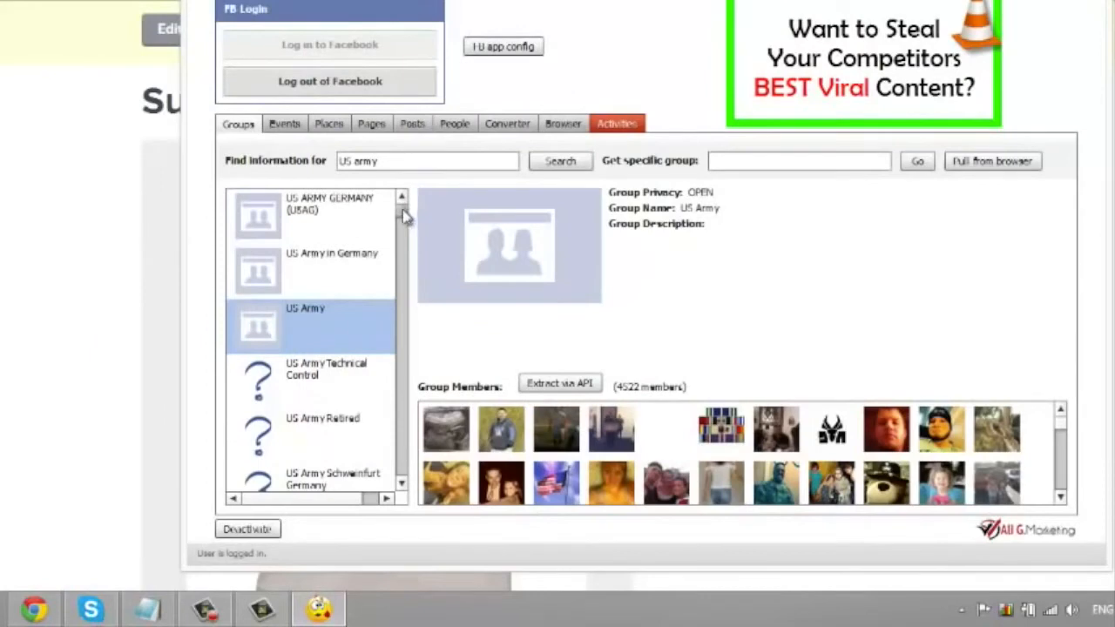
Step: Extract the members of the US Army Infantry group via API and save the list as another members file
scroll(404, 223, "down", 3)
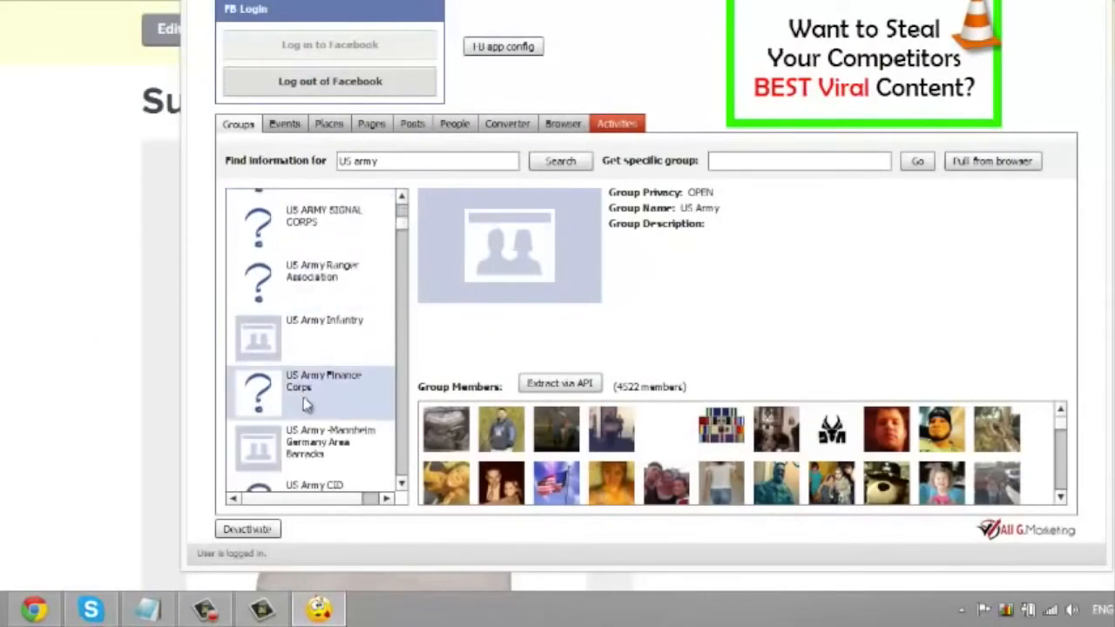
left_click(319, 349)
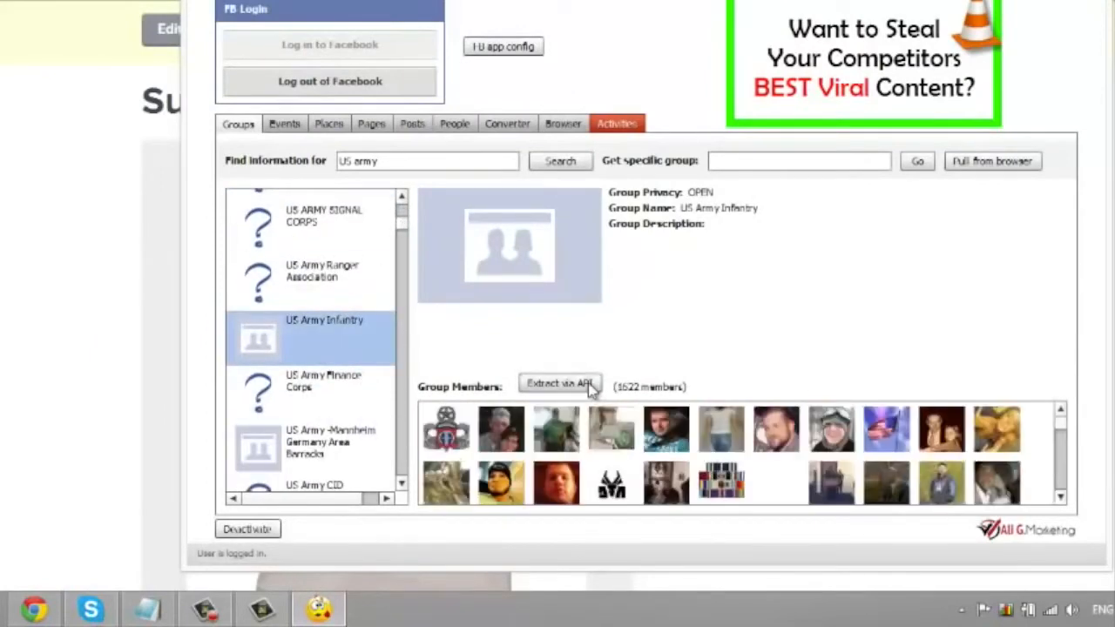
left_click(591, 389)
left_click(290, 476)
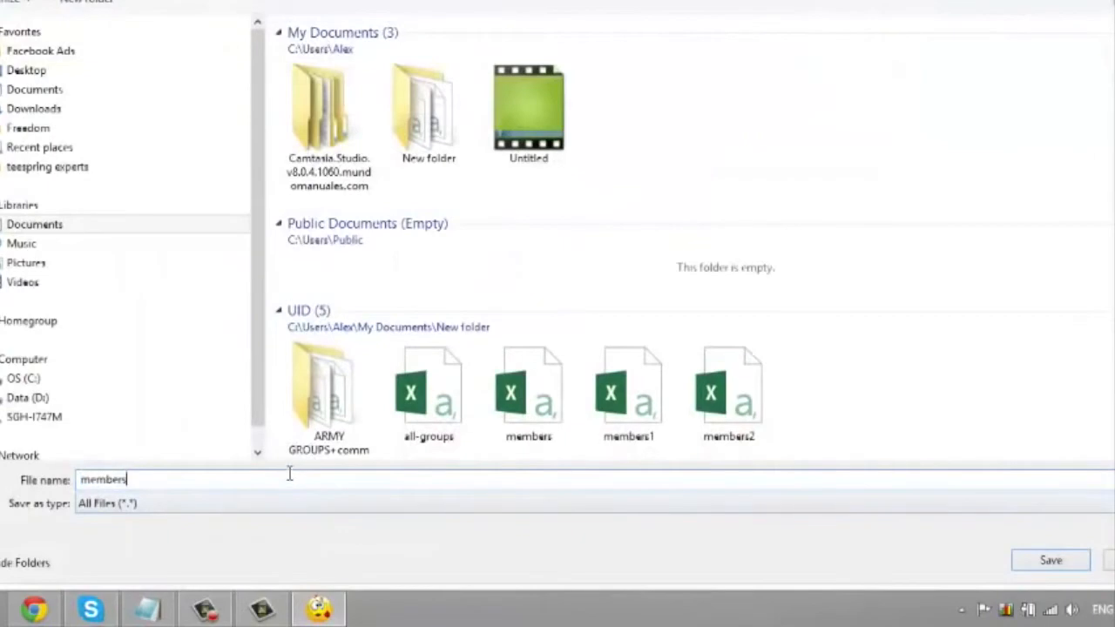
left_click(1085, 562)
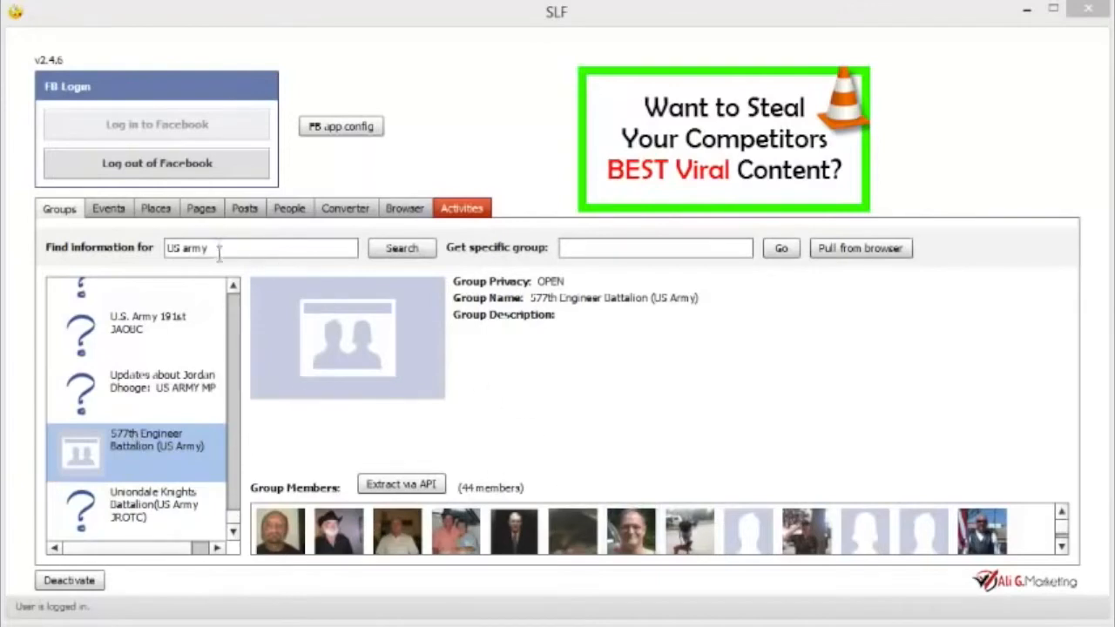
Step: Search Facebook pages for the keyword "US army" and widen the Name column of the results
left_click(205, 214)
left_click(207, 247)
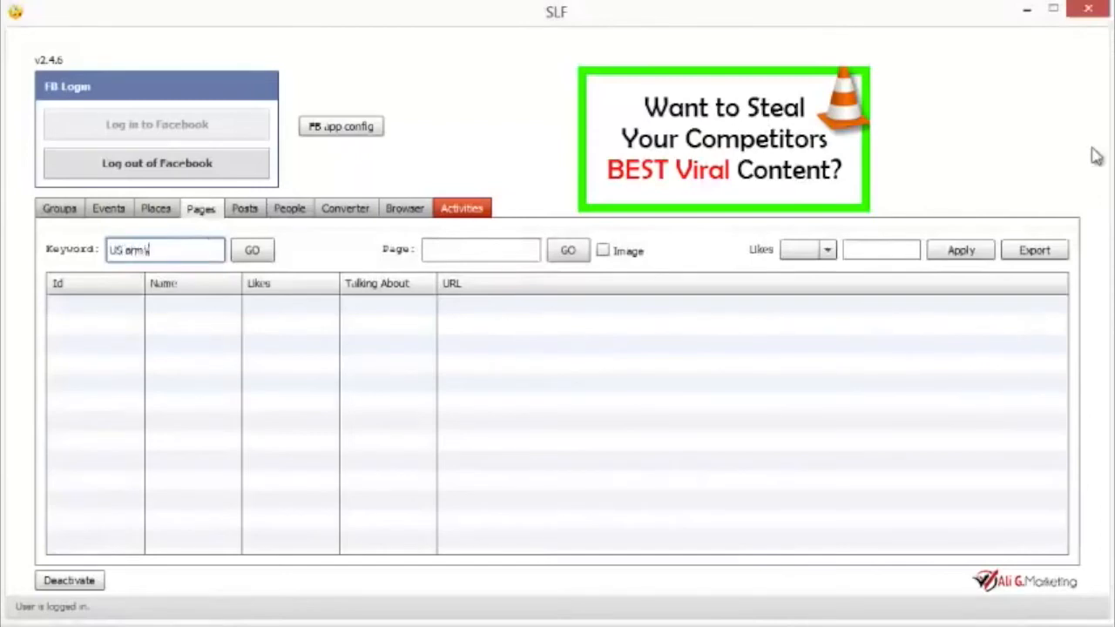
left_click(252, 252)
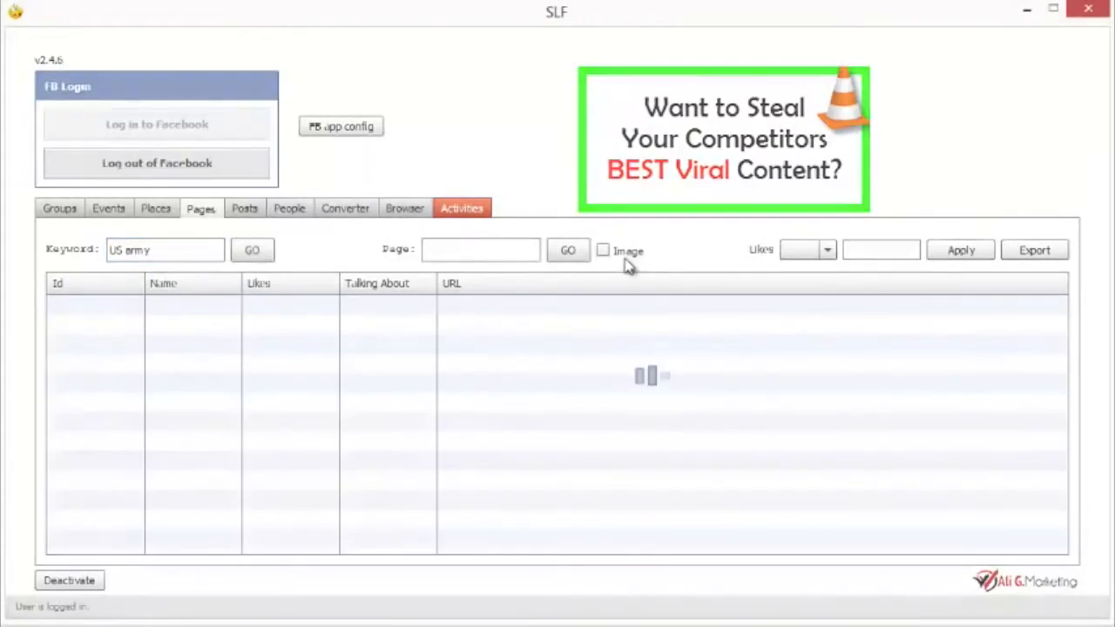
left_click_drag(241, 282, 395, 283)
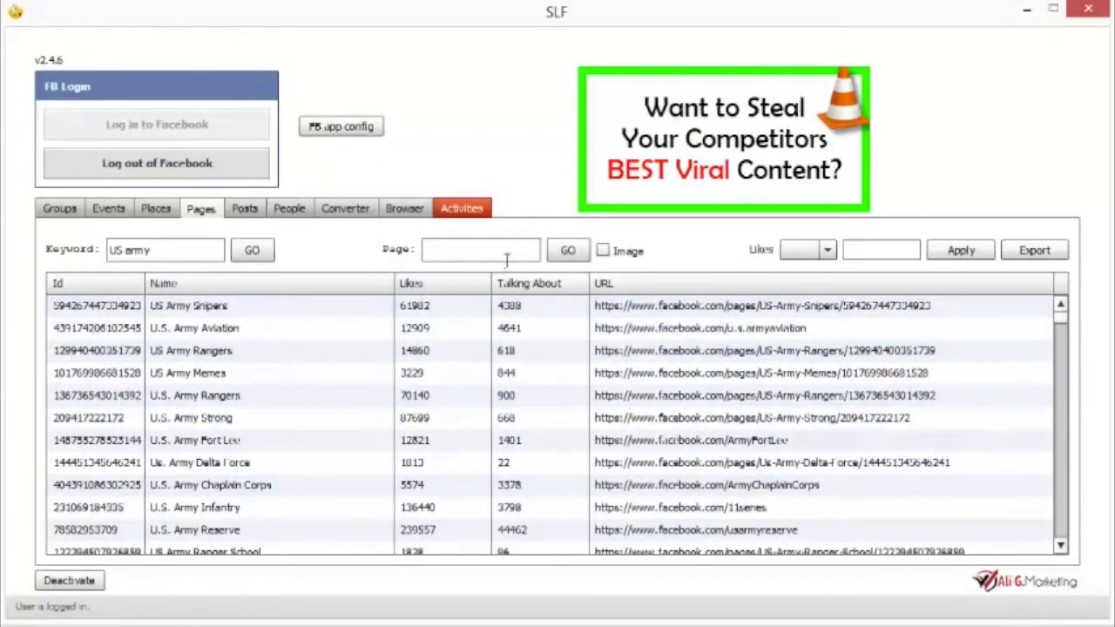
Step: Sort the page results by Talking About in descending order
left_click(553, 308)
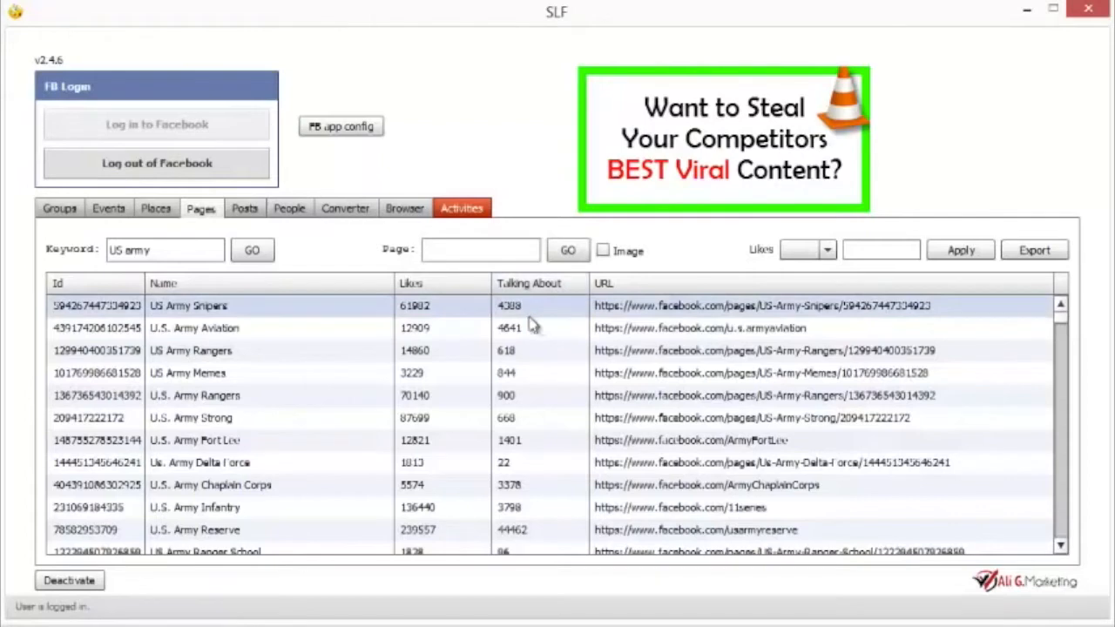
left_click(562, 284)
left_click(562, 286)
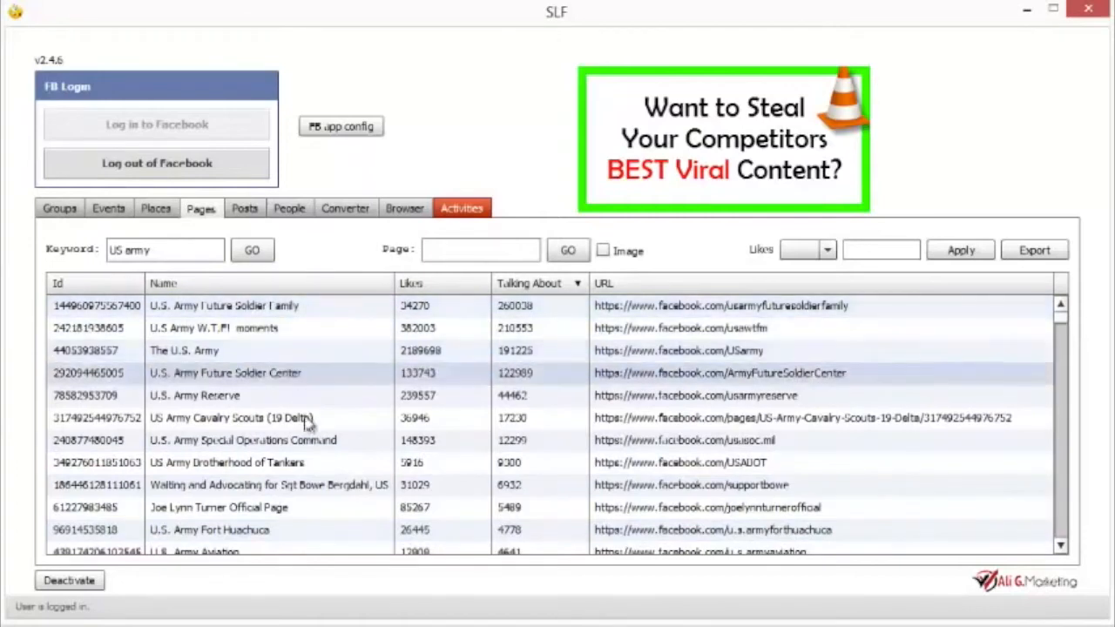
Step: Extract only the comment UIDs from the U.S. Army Future Soldier Family page and agree to process all its posts
left_click(272, 305)
right_click(272, 305)
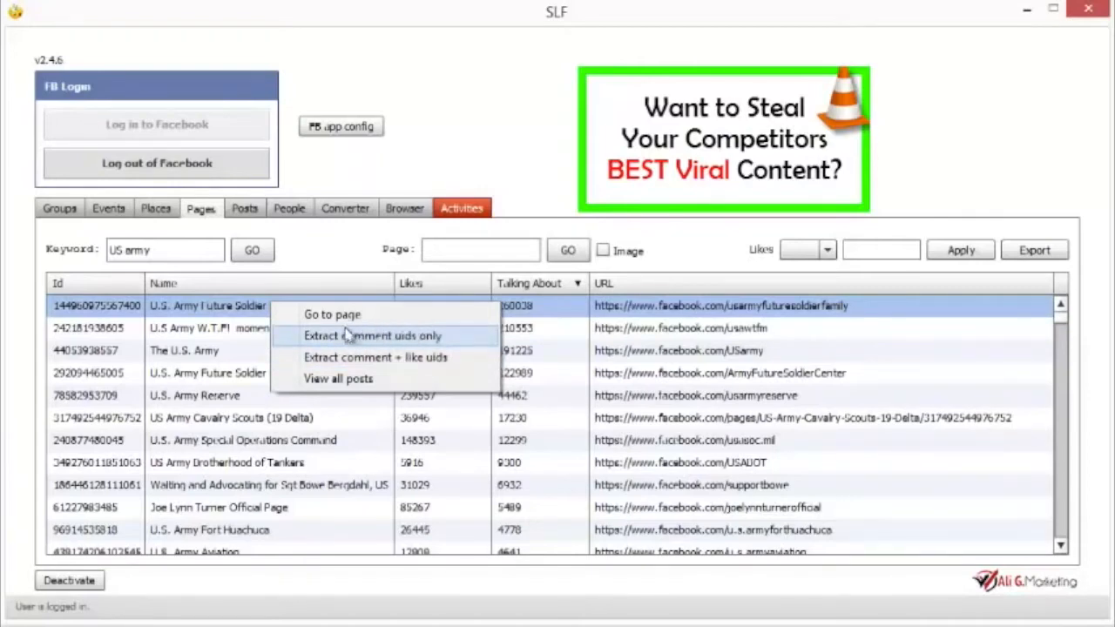
left_click(423, 343)
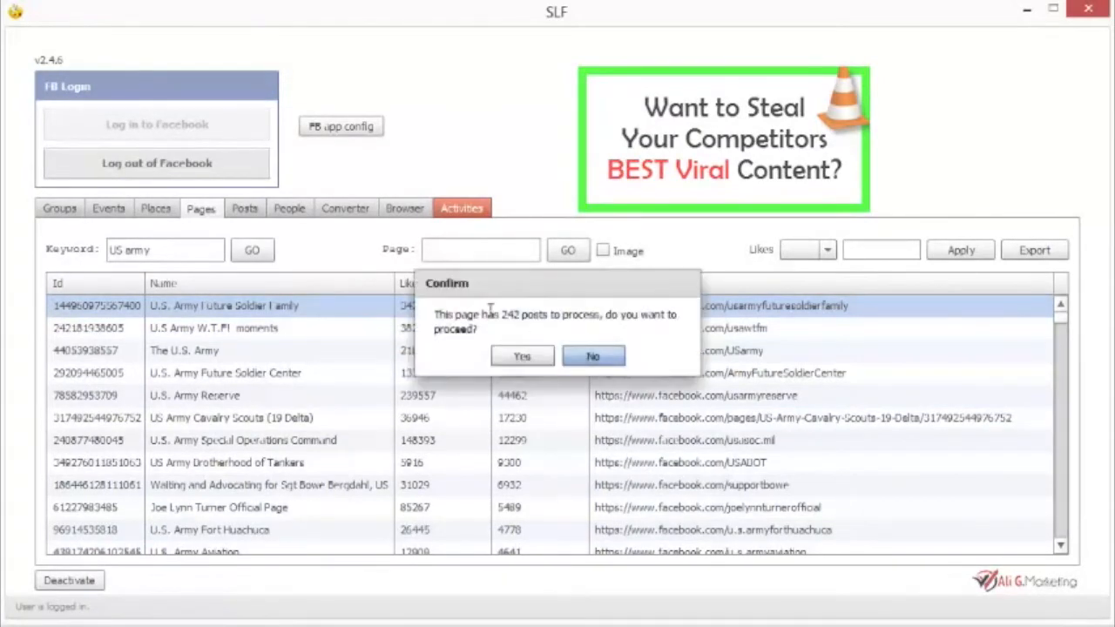
left_click_drag(502, 310, 549, 313)
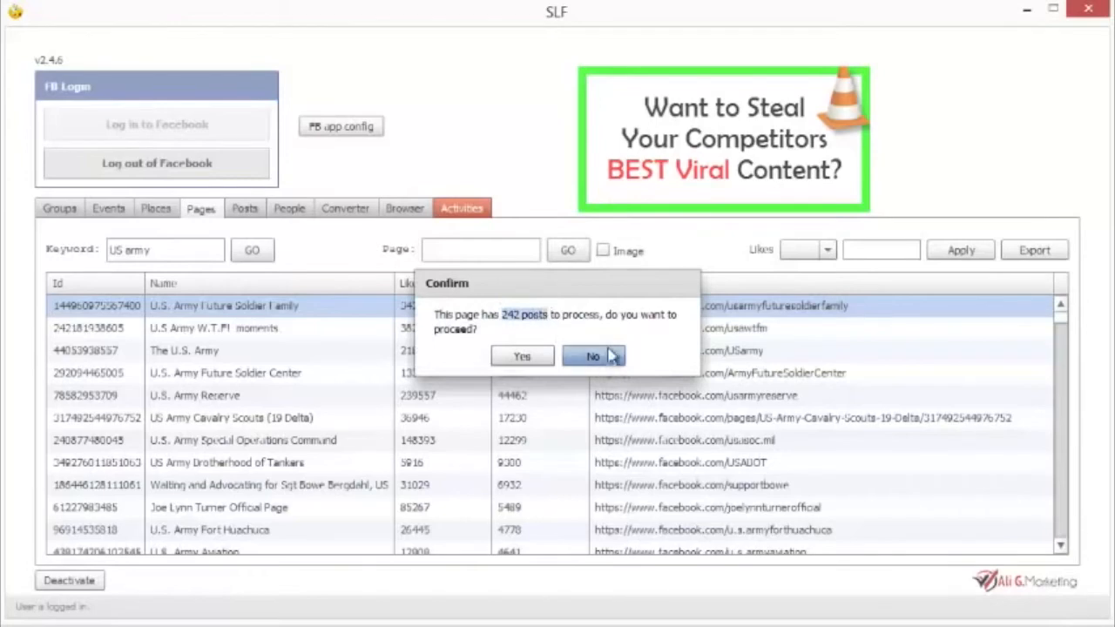
left_click(510, 315)
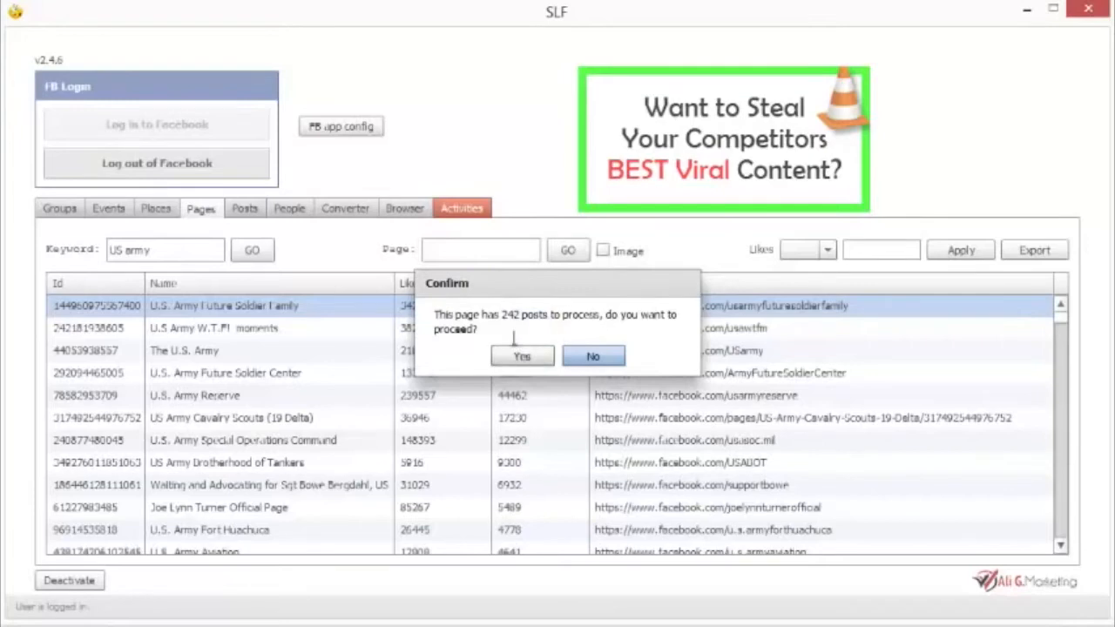
left_click(526, 355)
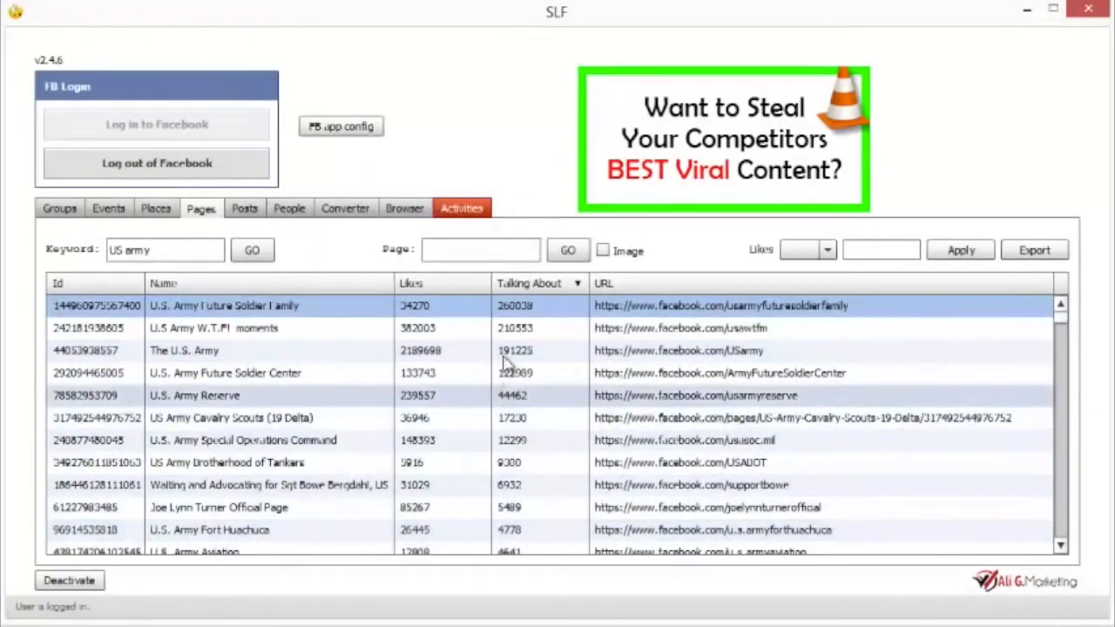
Step: Go through the most talked-about pages and extract only the comment UIDs from the U.S Army W.T.F! moments page
left_click(522, 328)
left_click(528, 349)
left_click(527, 373)
left_click(531, 392)
left_click(541, 331)
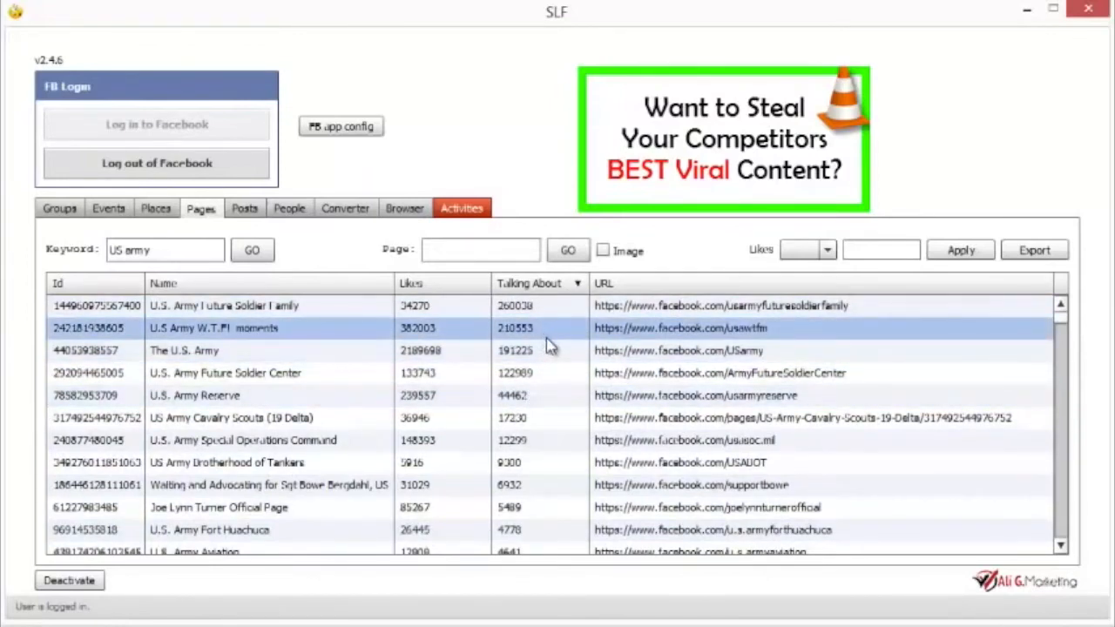
right_click(549, 345)
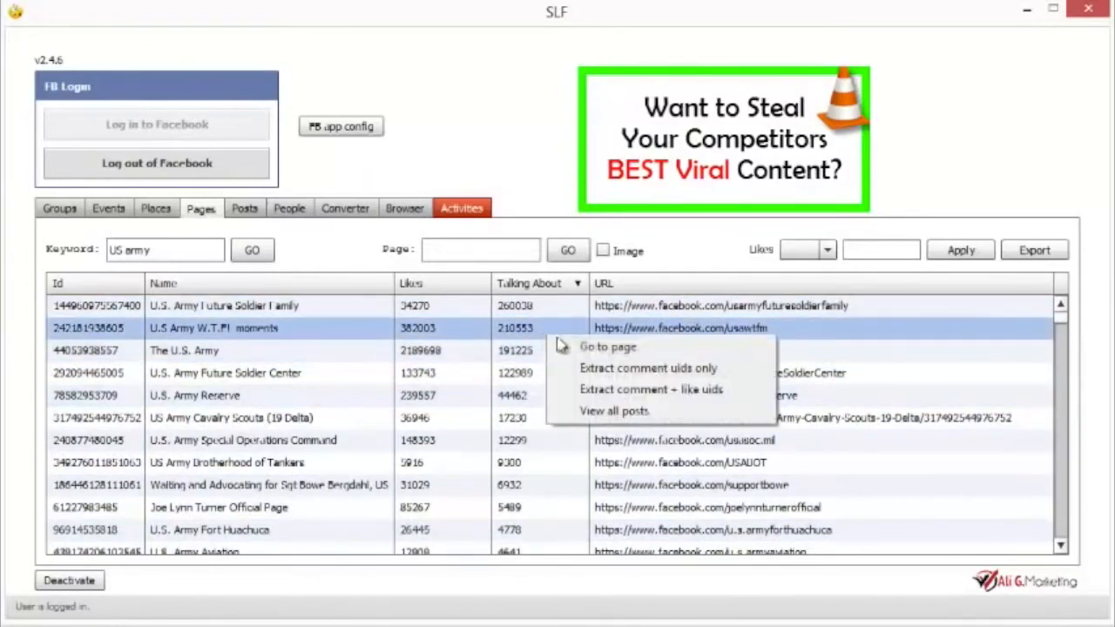
left_click(644, 368)
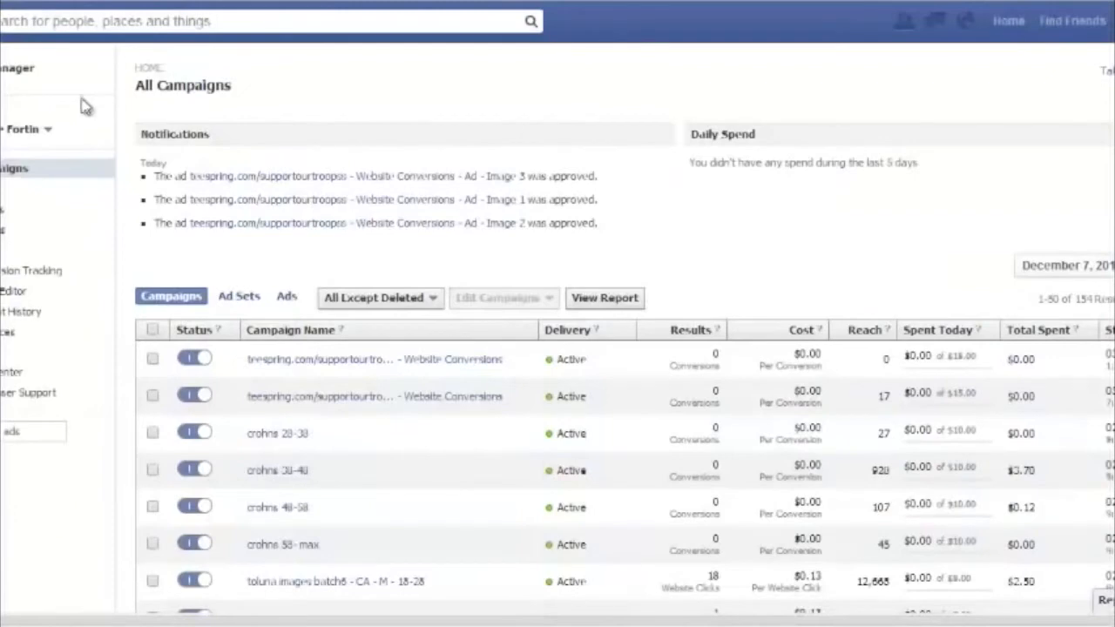
left_click(1114, 71)
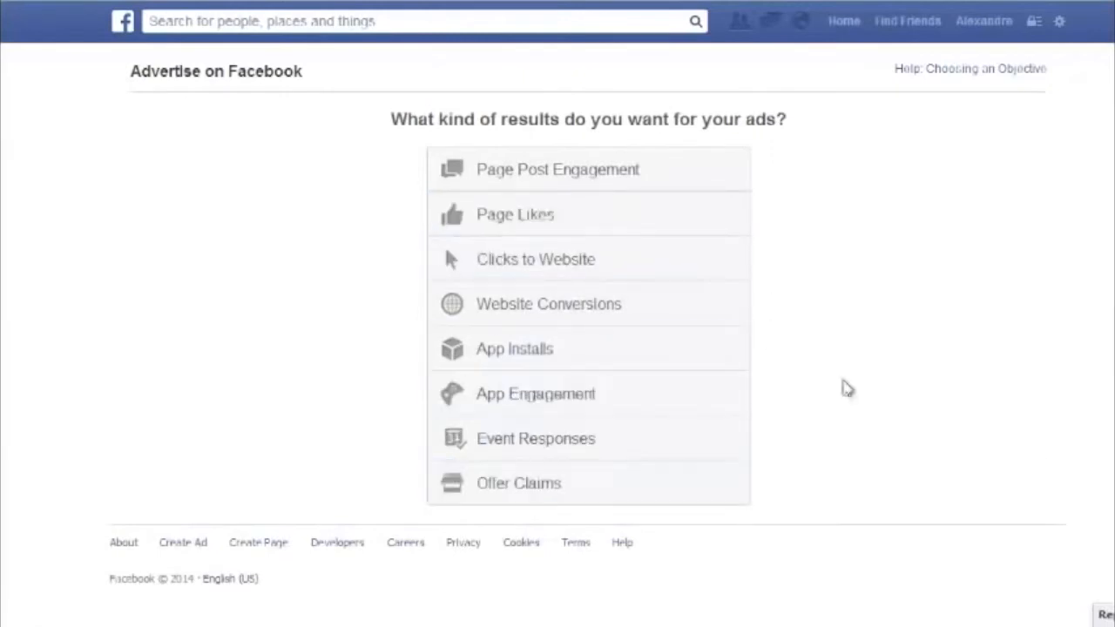
left_click(636, 312)
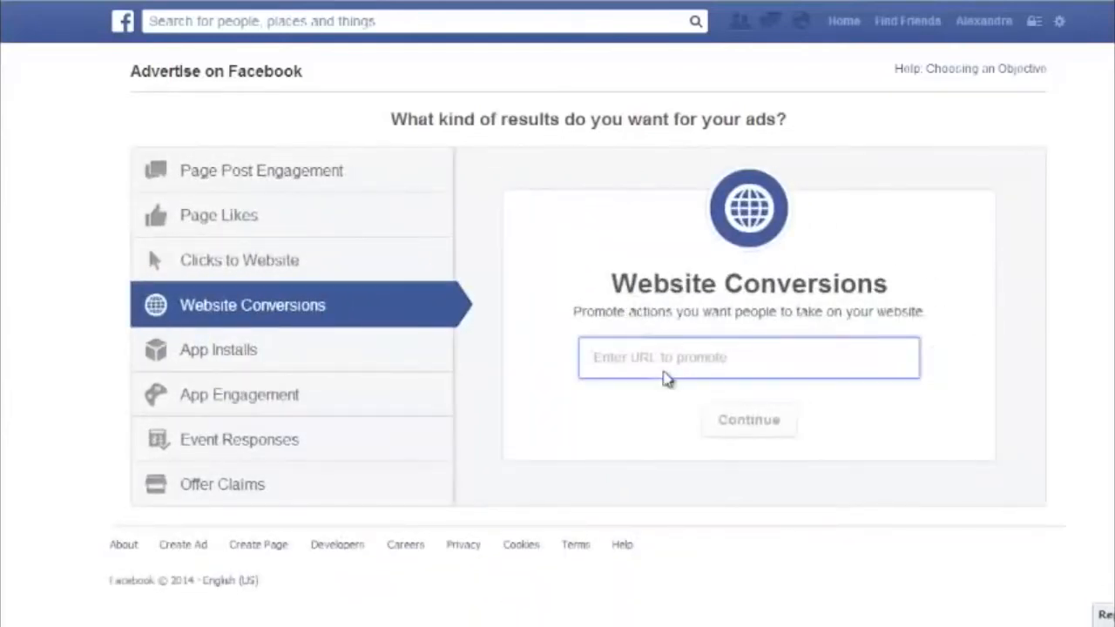
left_click(748, 355)
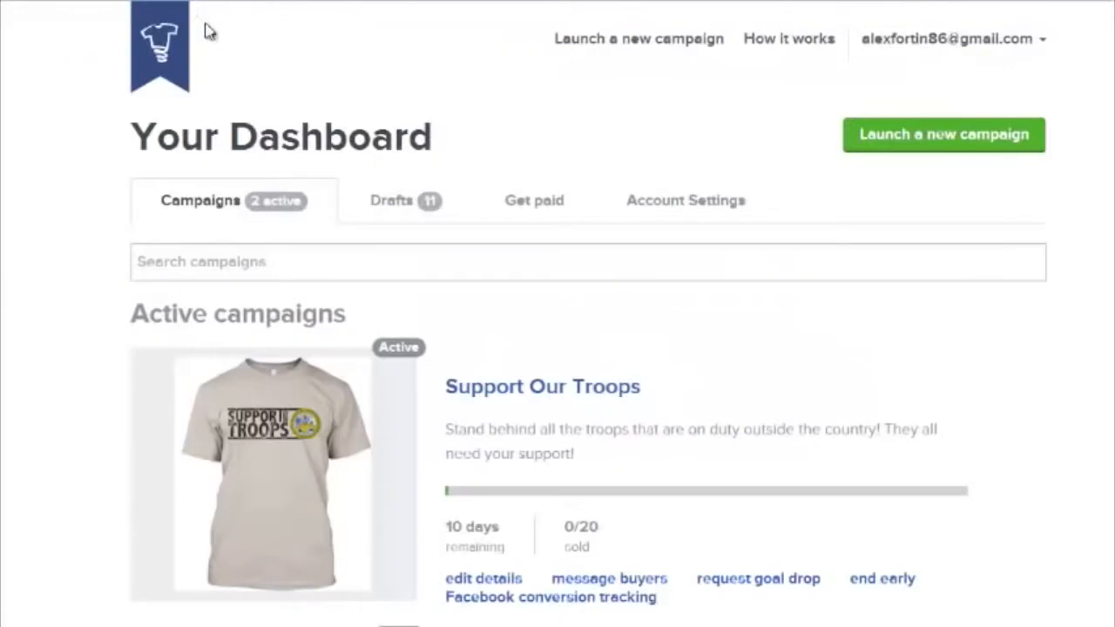
left_click(636, 390)
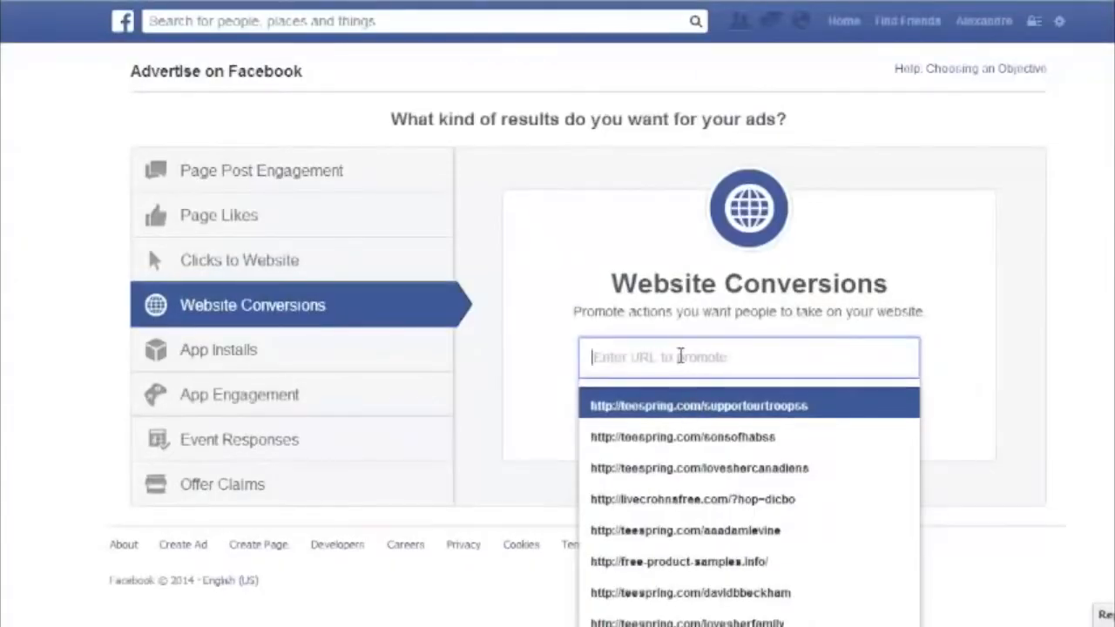
type("http://teespring.com/supportourtroopss")
left_click(1015, 350)
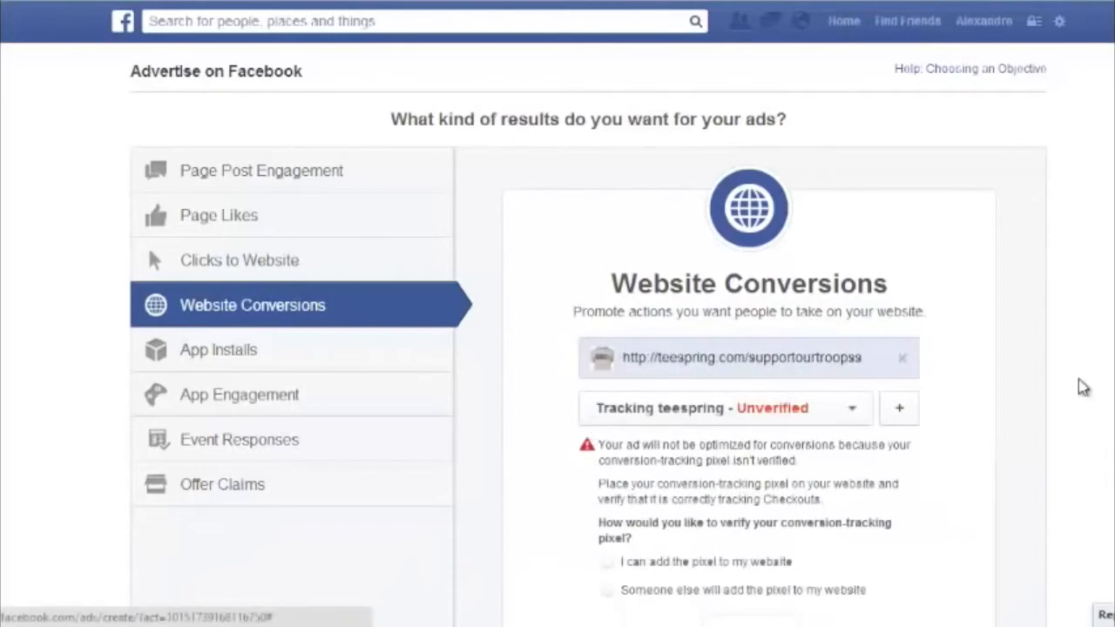
Step: Choose to add the Tracking teespring pixel to the website yourself and copy the pixel ID from its conversion code
scroll(588, 327, "down", 1)
scroll(588, 327, "down", 2)
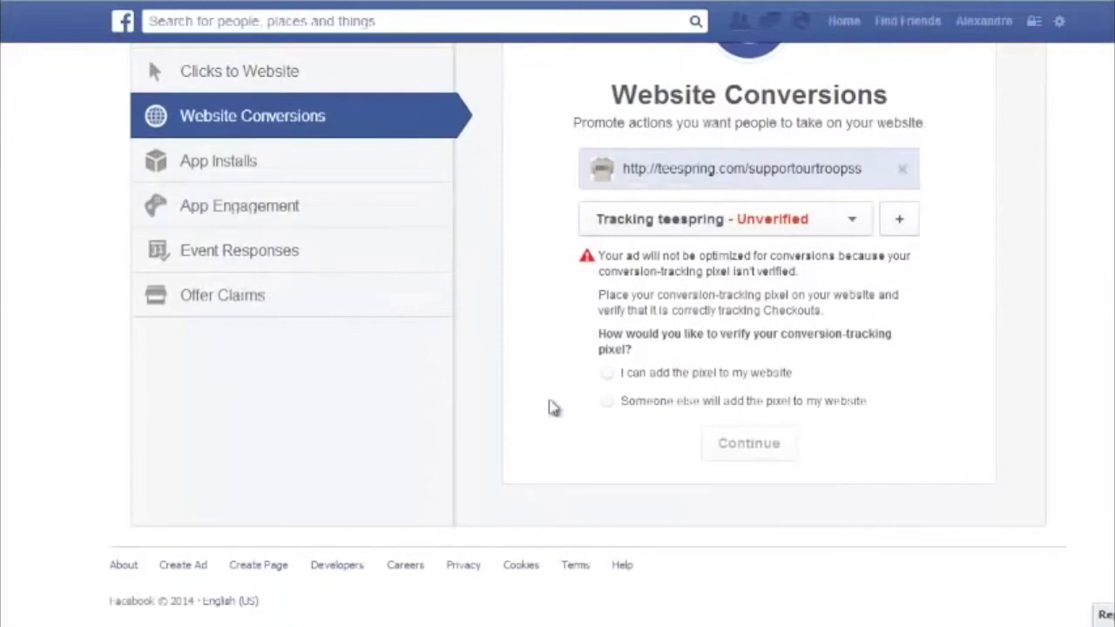
left_click(606, 375)
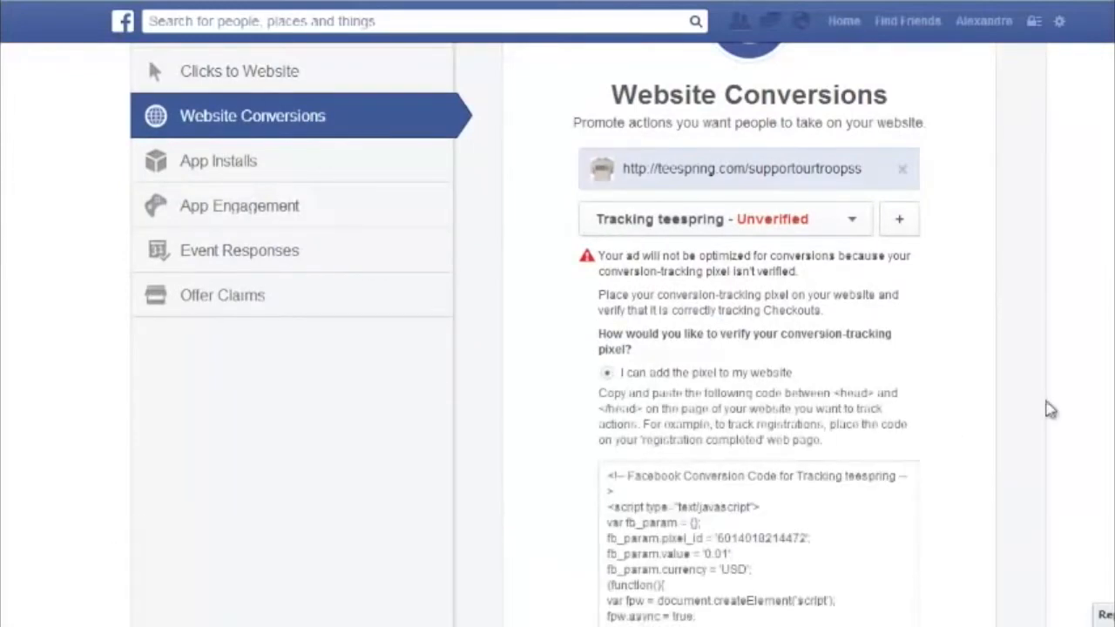
scroll(1048, 406, "down", 3)
scroll(814, 363, "up", 1)
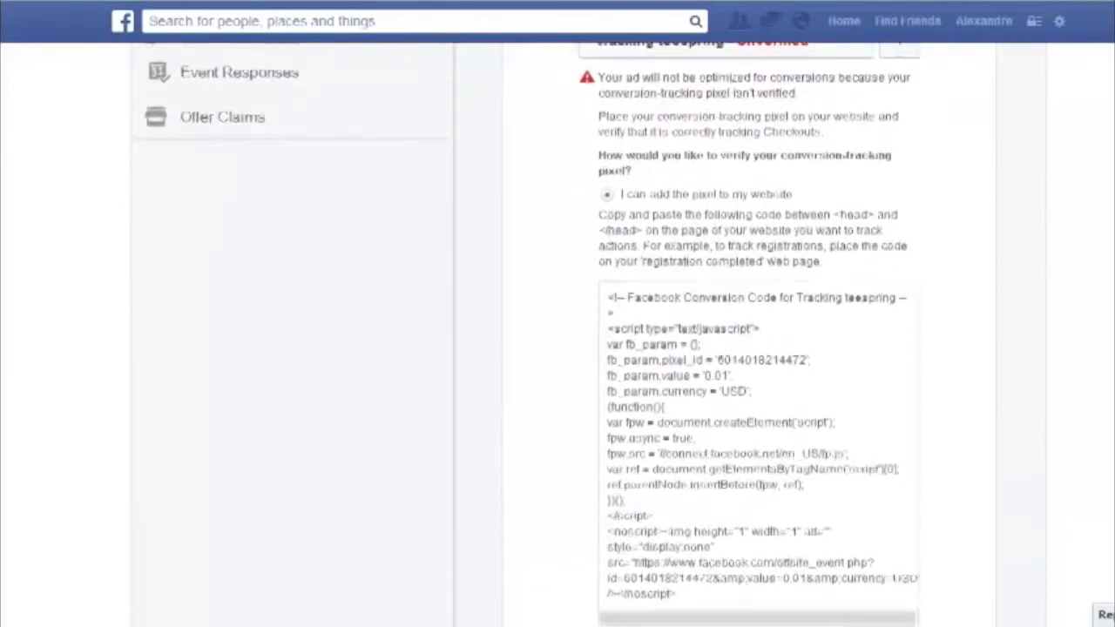
left_click_drag(717, 364, 809, 367)
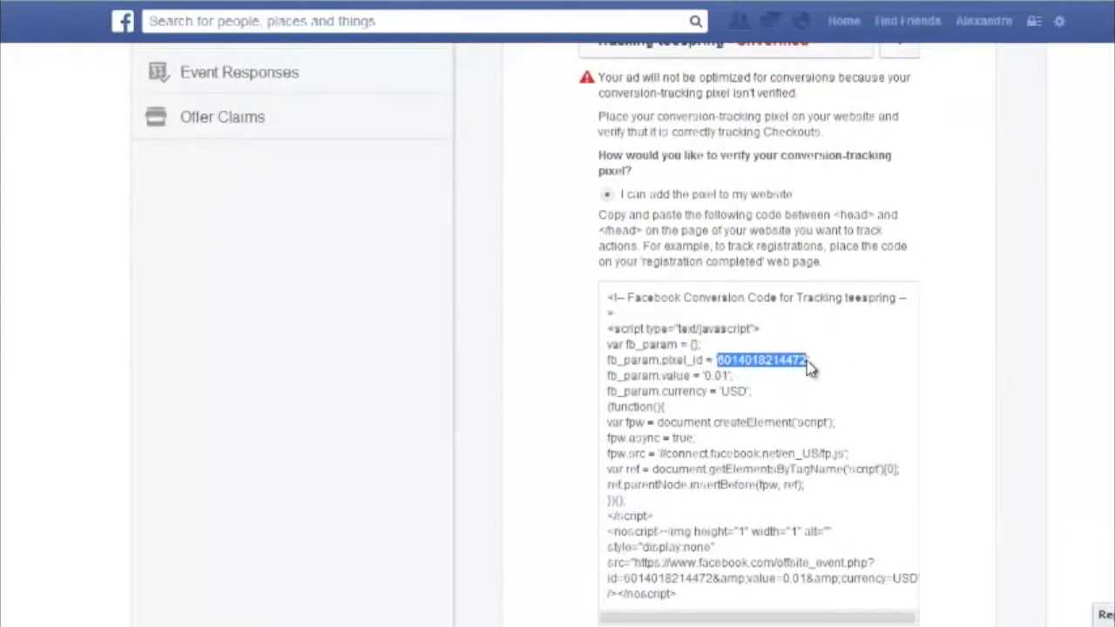
right_click(810, 368)
left_click(849, 374)
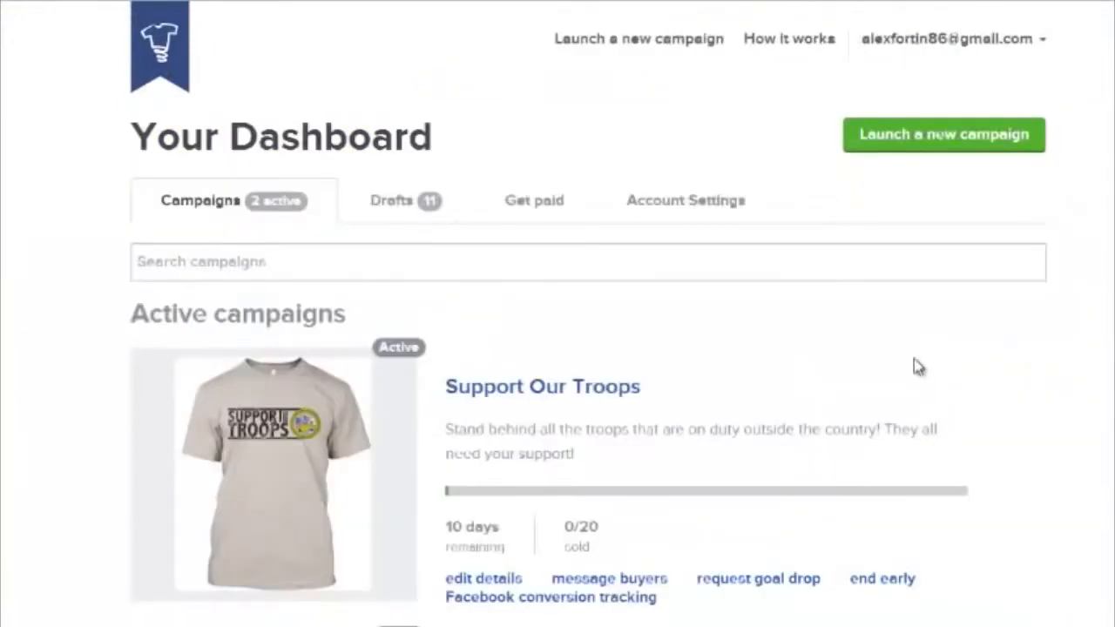
Step: In the Teespring dashboard, add the copied pixel ID as Facebook conversion tracking for the Support Our Troops campaign
scroll(1021, 344, "down", 2)
scroll(737, 487, "up", 1)
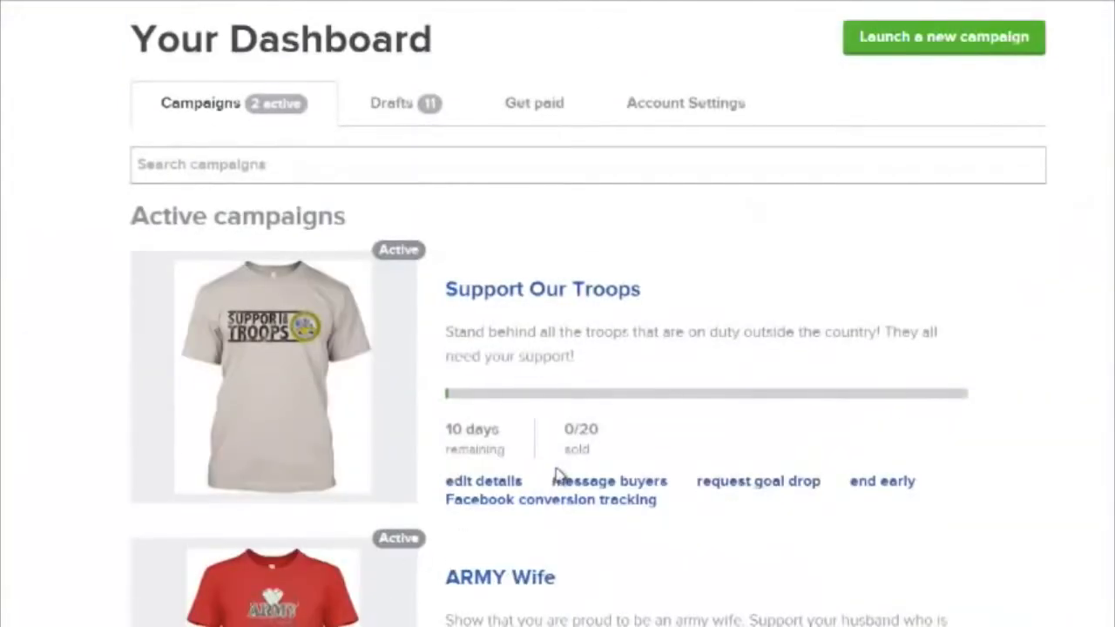
left_click(589, 504)
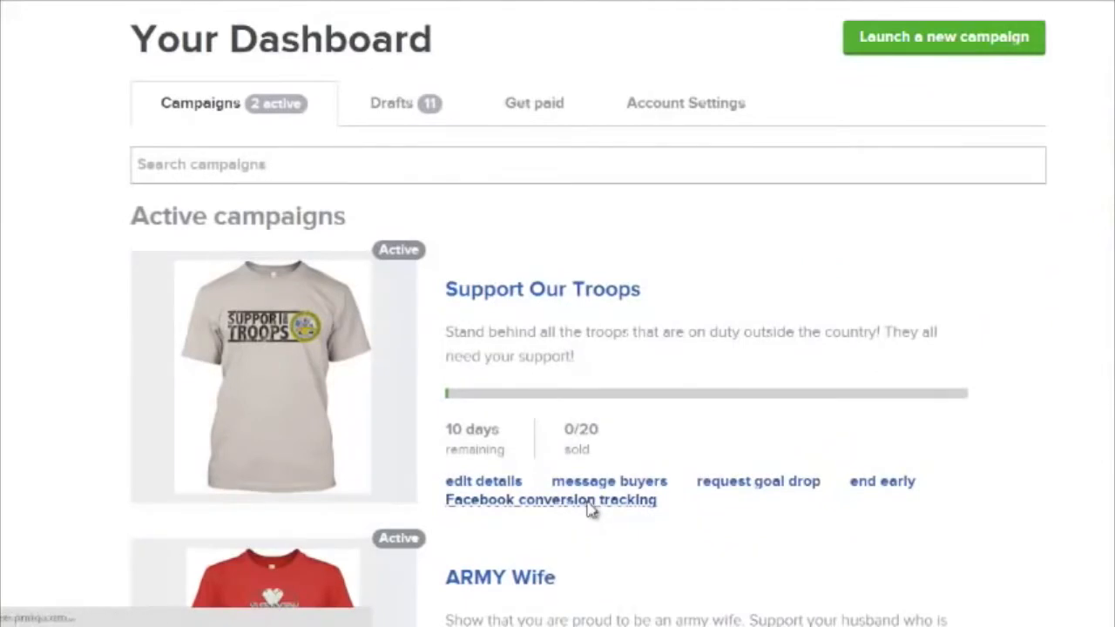
left_click(246, 374)
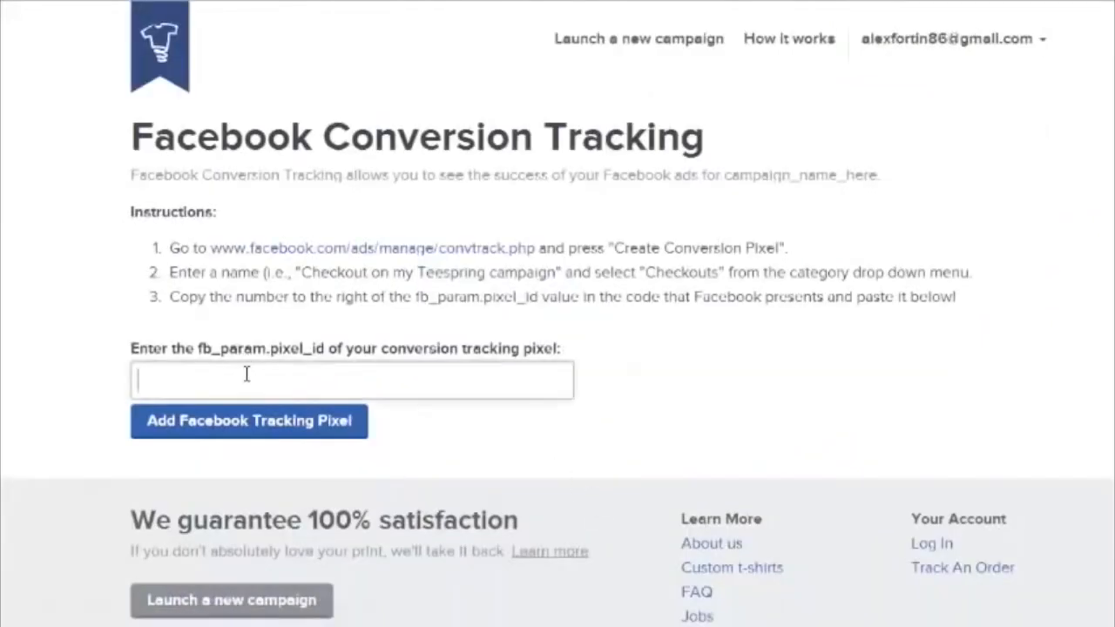
key("ctrl+v")
left_click(1007, 416)
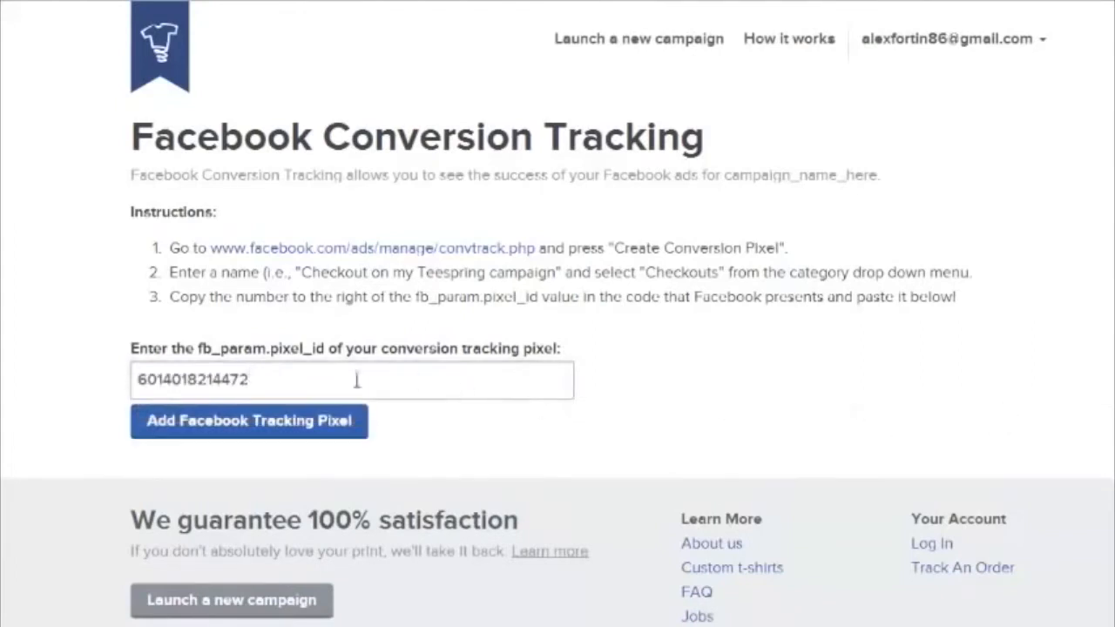
left_click(280, 442)
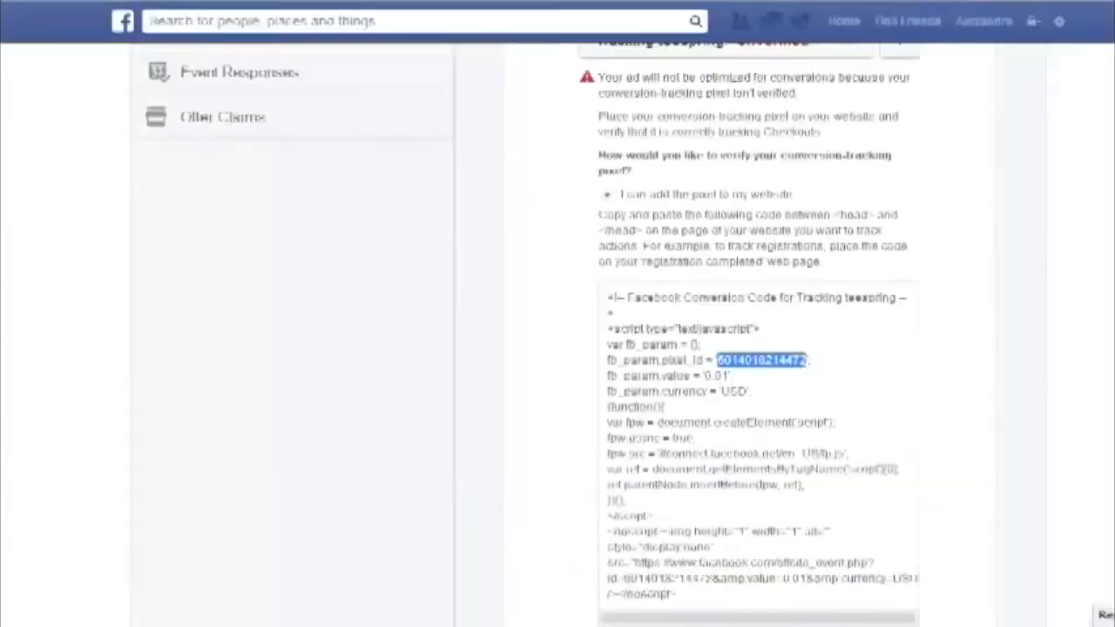
Step: Back in the Facebook ad, continue from the Website Conversions objective to the image and text settings
left_click(989, 300)
scroll(990, 299, "down", 4)
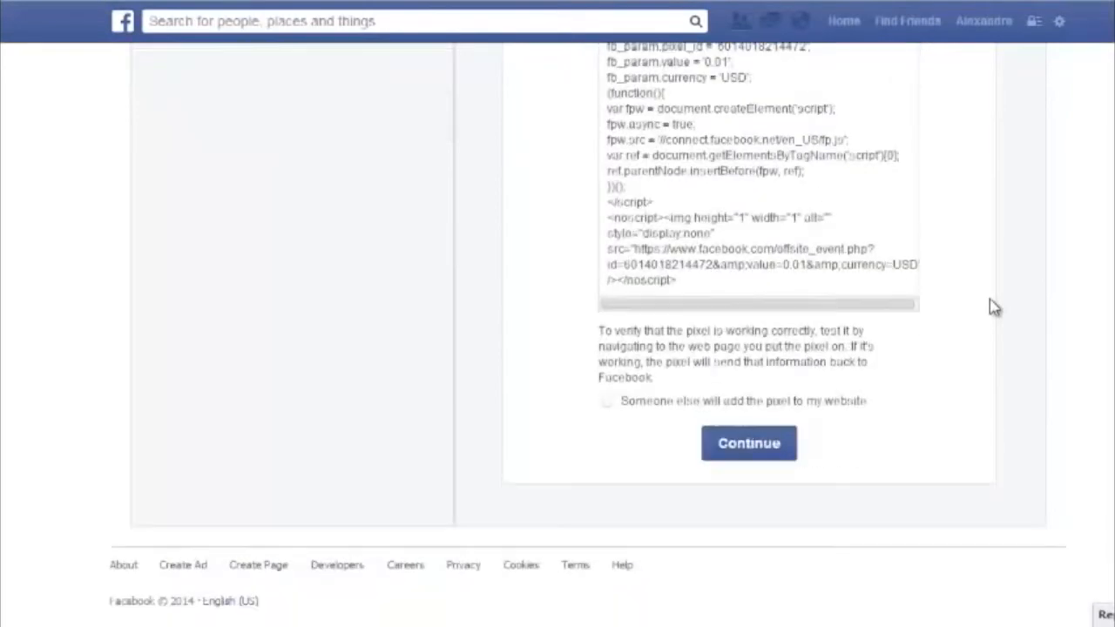
left_click(764, 442)
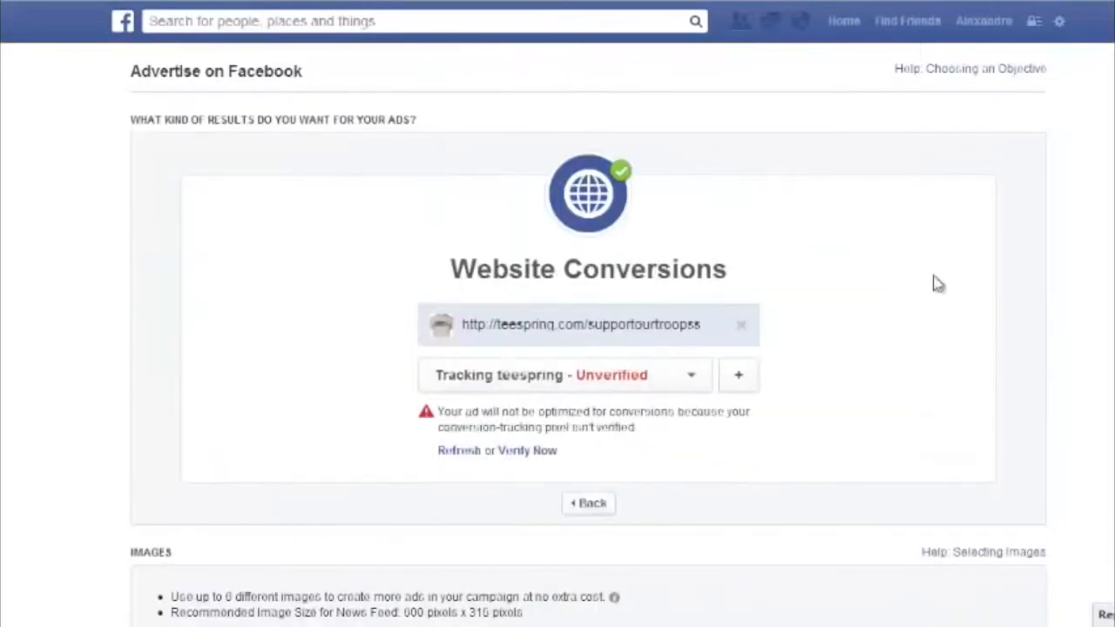
scroll(961, 234, "down", 3)
scroll(961, 235, "down", 3)
scroll(936, 242, "down", 3)
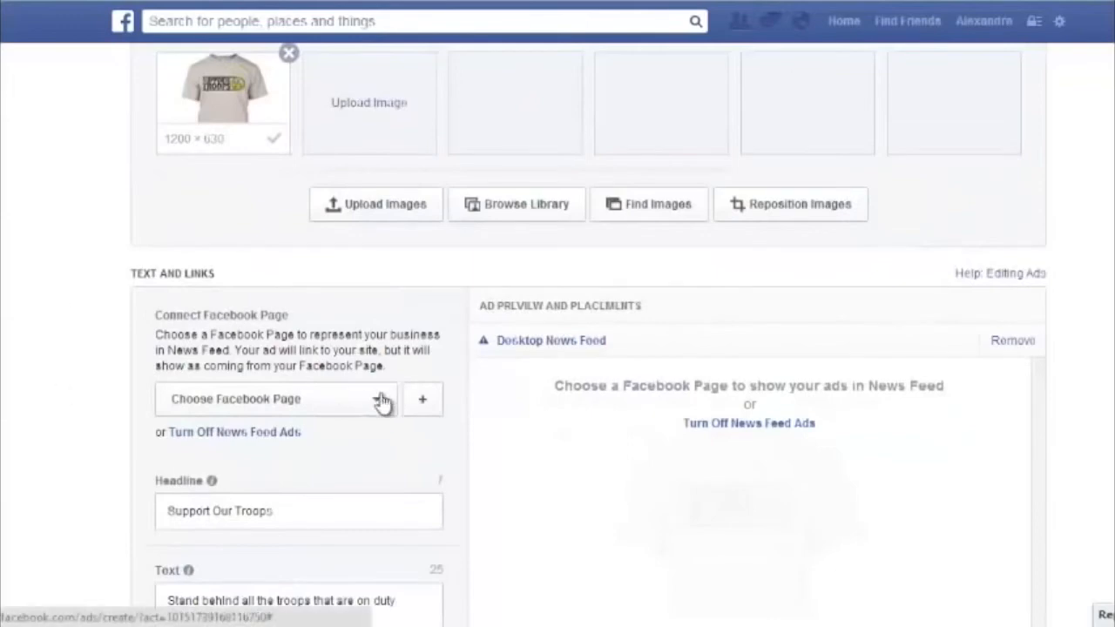
scroll(423, 411, "up", 2)
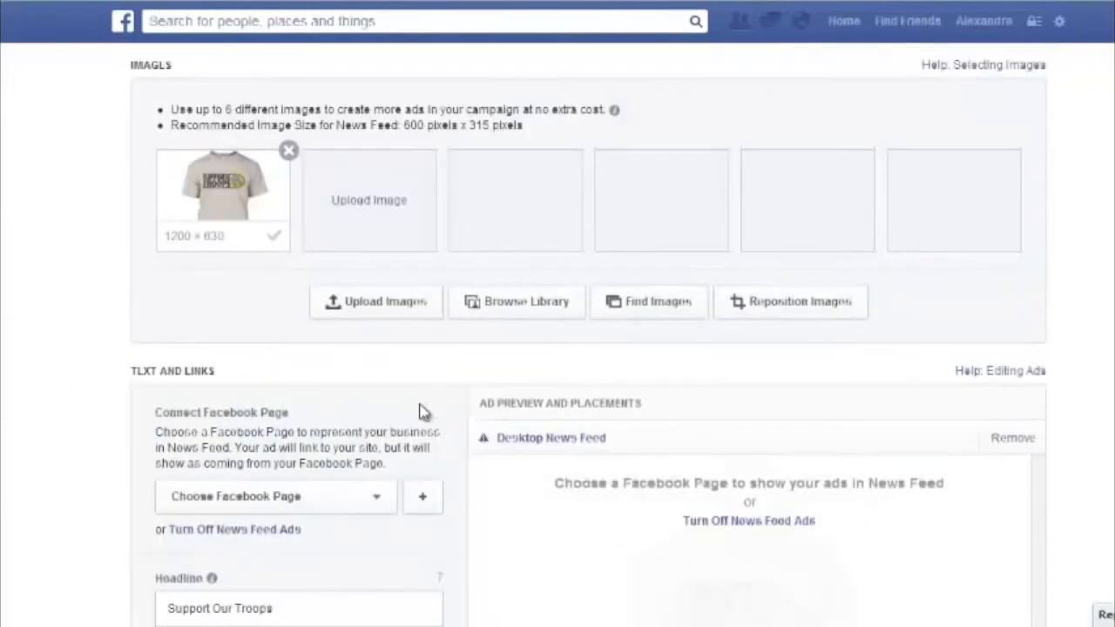
scroll(357, 303, "up", 3)
scroll(357, 303, "down", 3)
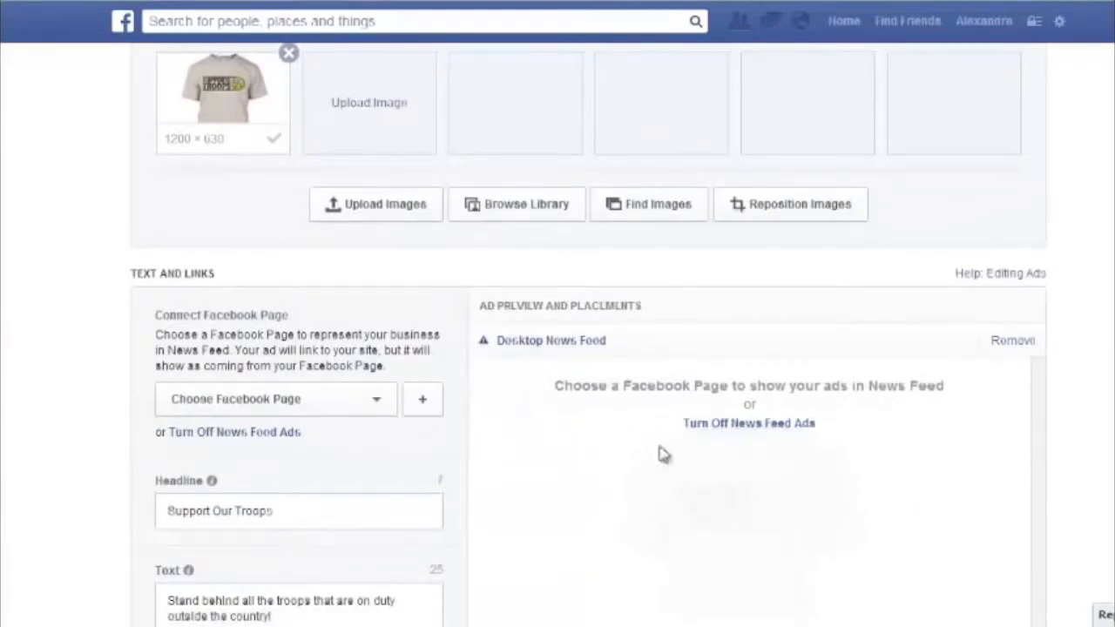
left_click(422, 417)
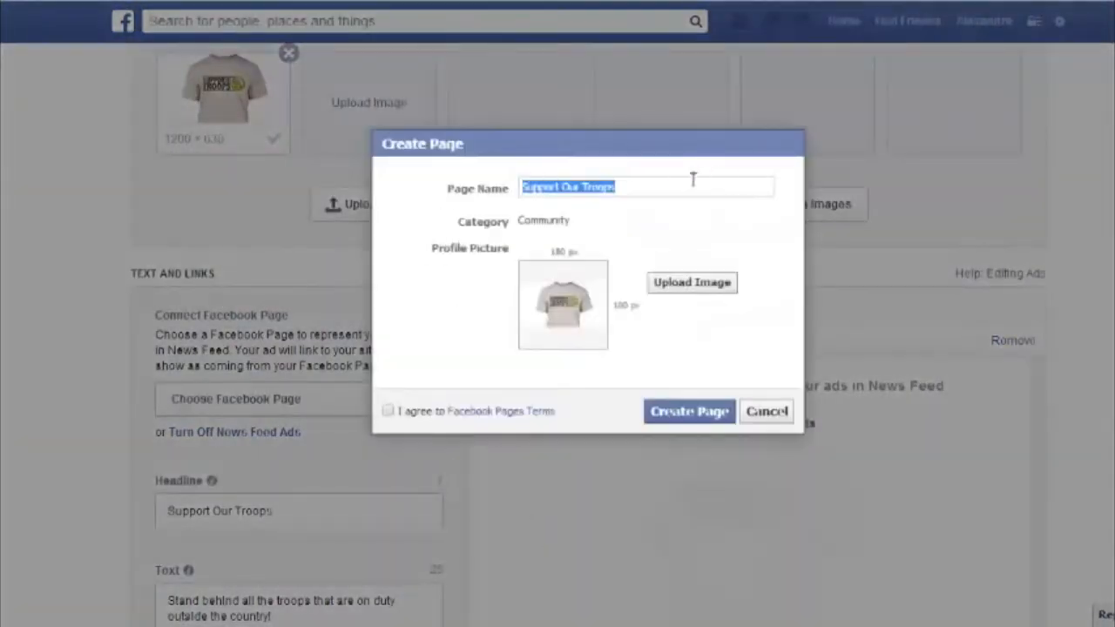
left_click(706, 181)
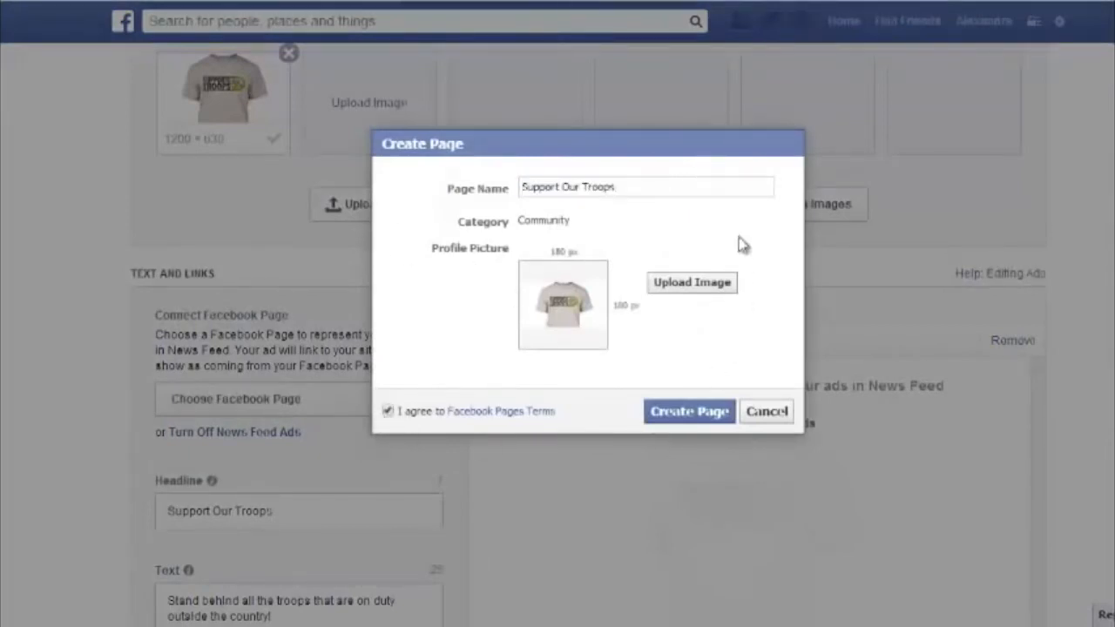
left_click(767, 412)
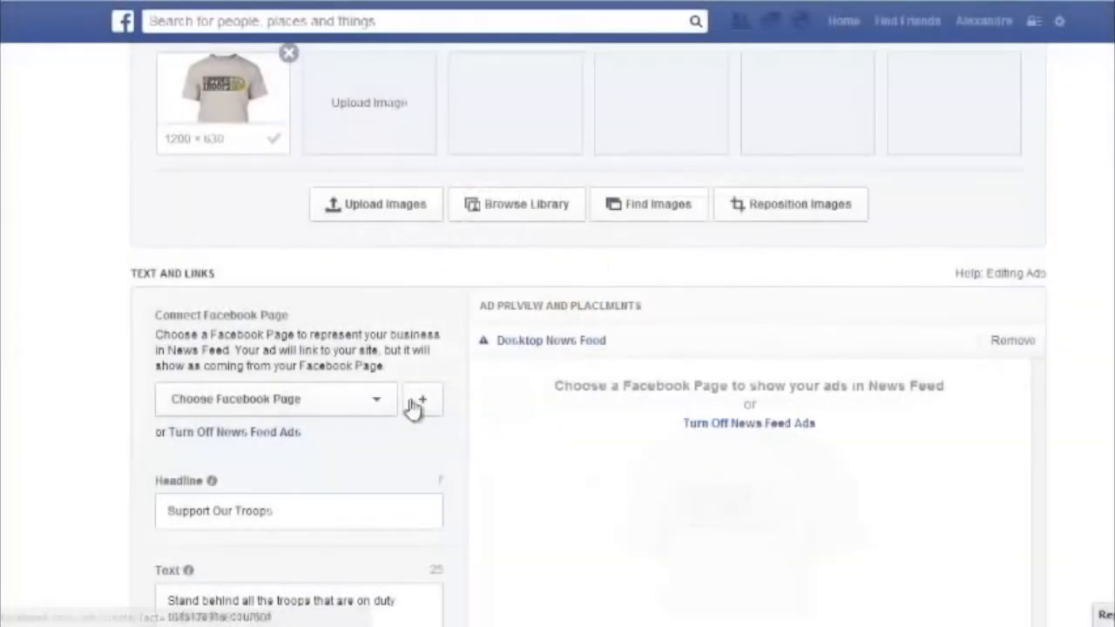
Step: Connect the existing Support Our Troops Facebook page to the ad
left_click(374, 409)
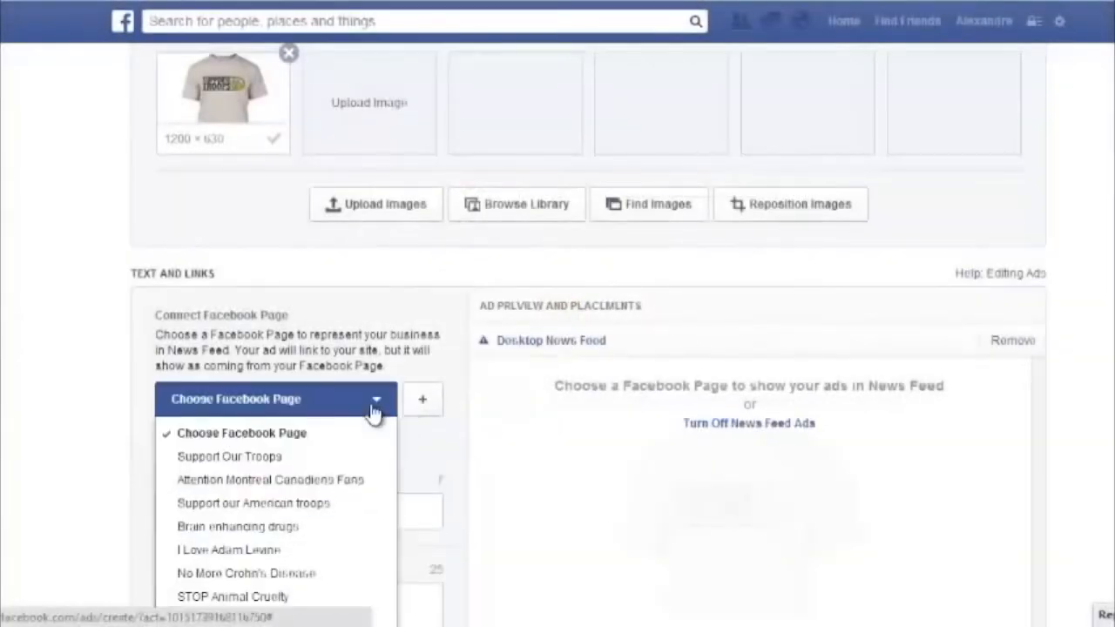
left_click(256, 458)
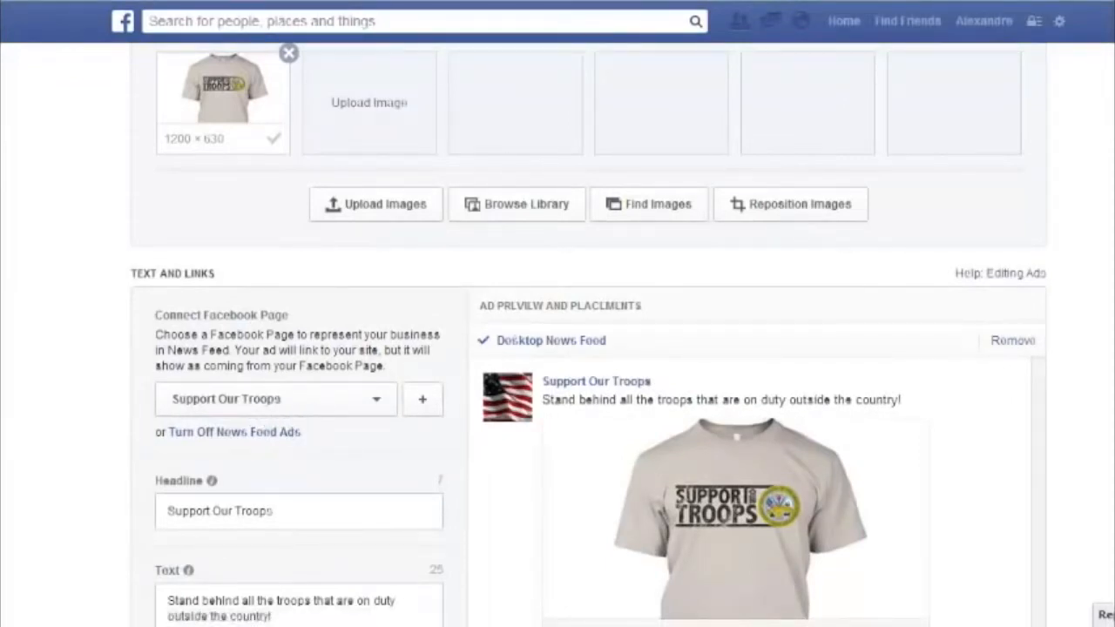
Step: Upload the images 24.99 and troops ad from the Desktop as additional ad images
scroll(558, 349, "down", 1)
scroll(557, 349, "up", 2)
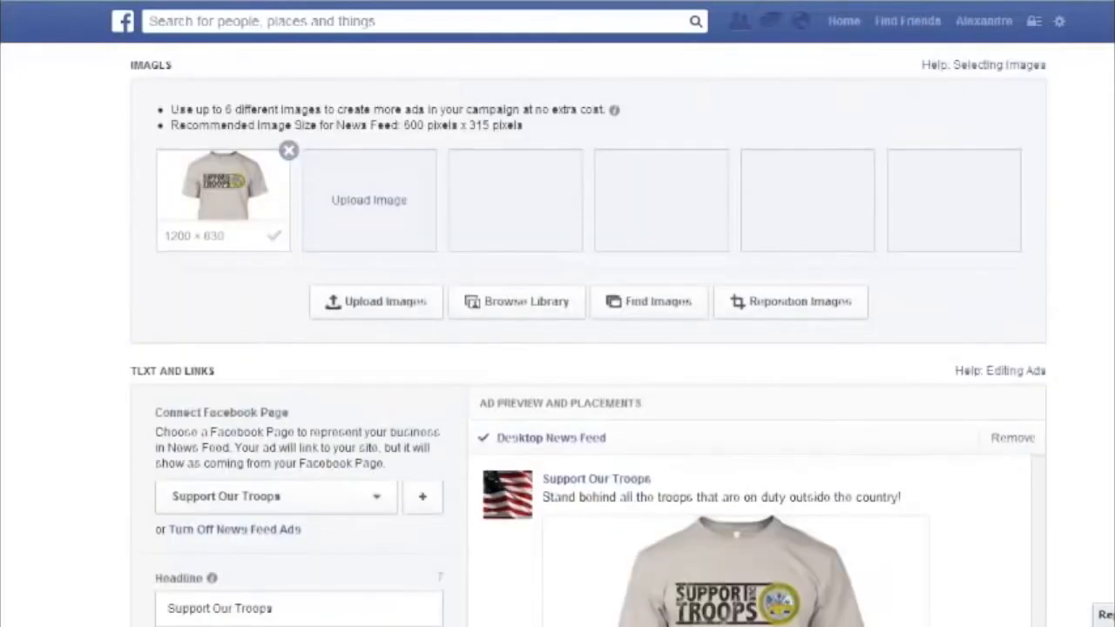
left_click(334, 302)
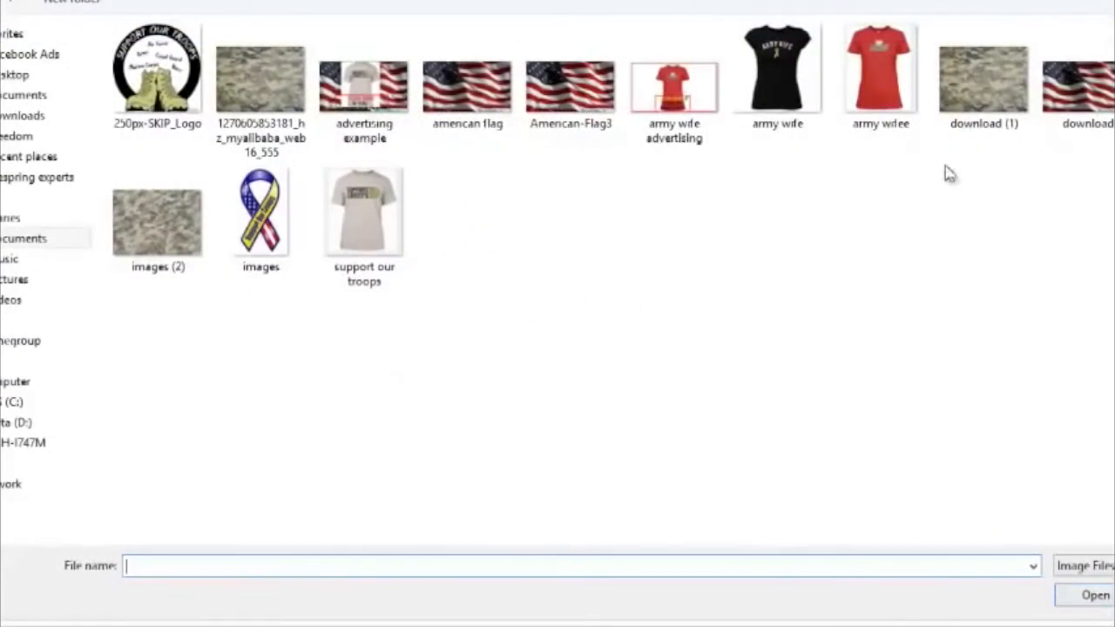
left_click(44, 75)
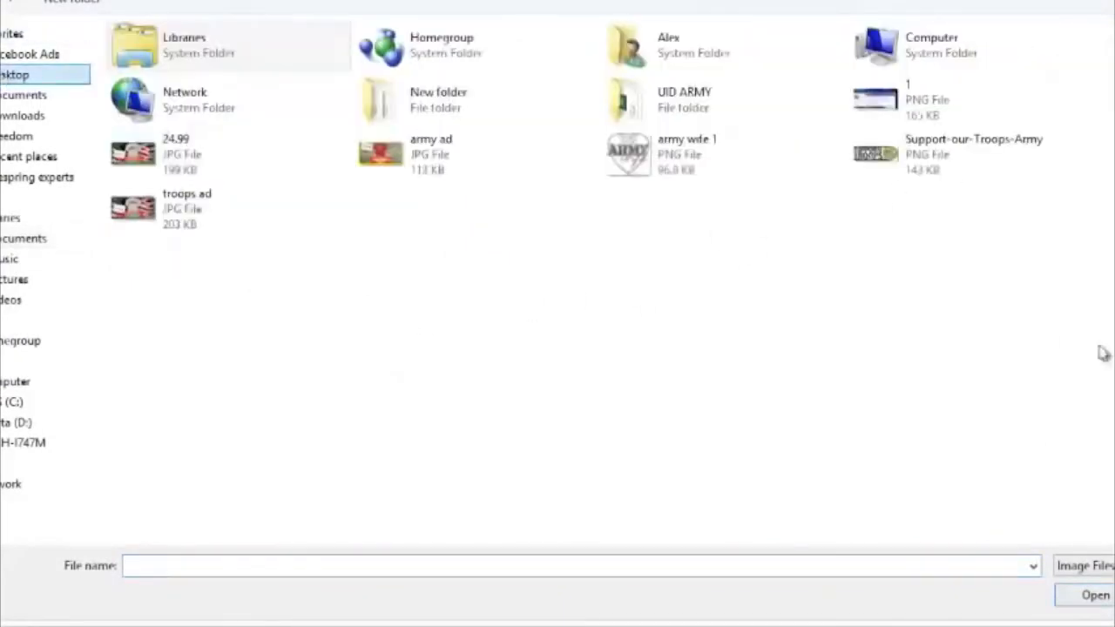
left_click(174, 153)
left_click(168, 199, "ctrl")
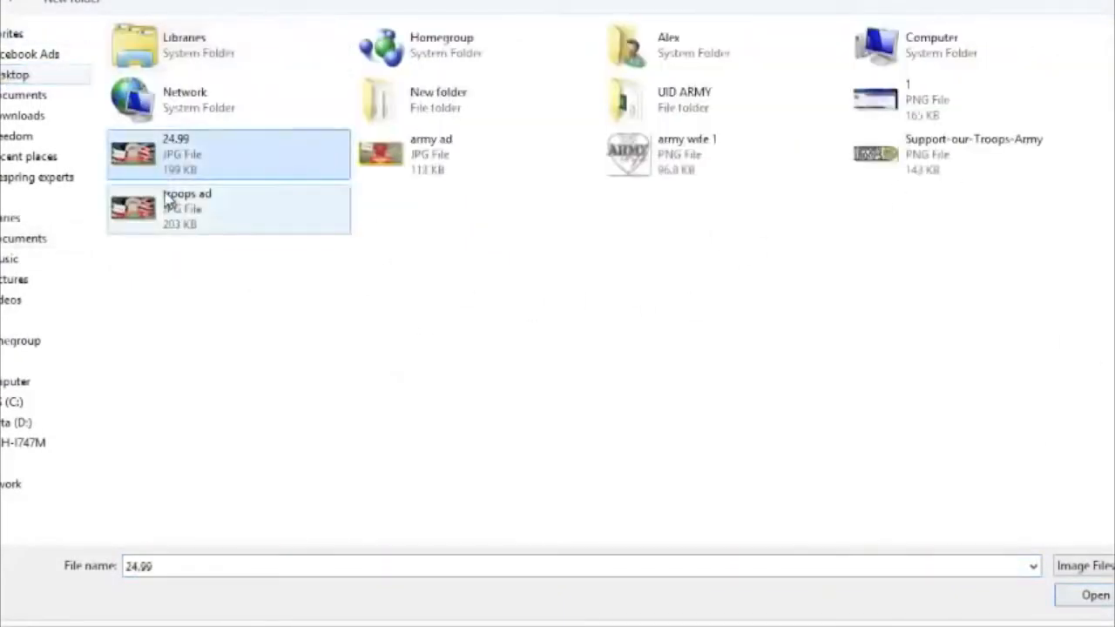
left_click(1085, 597)
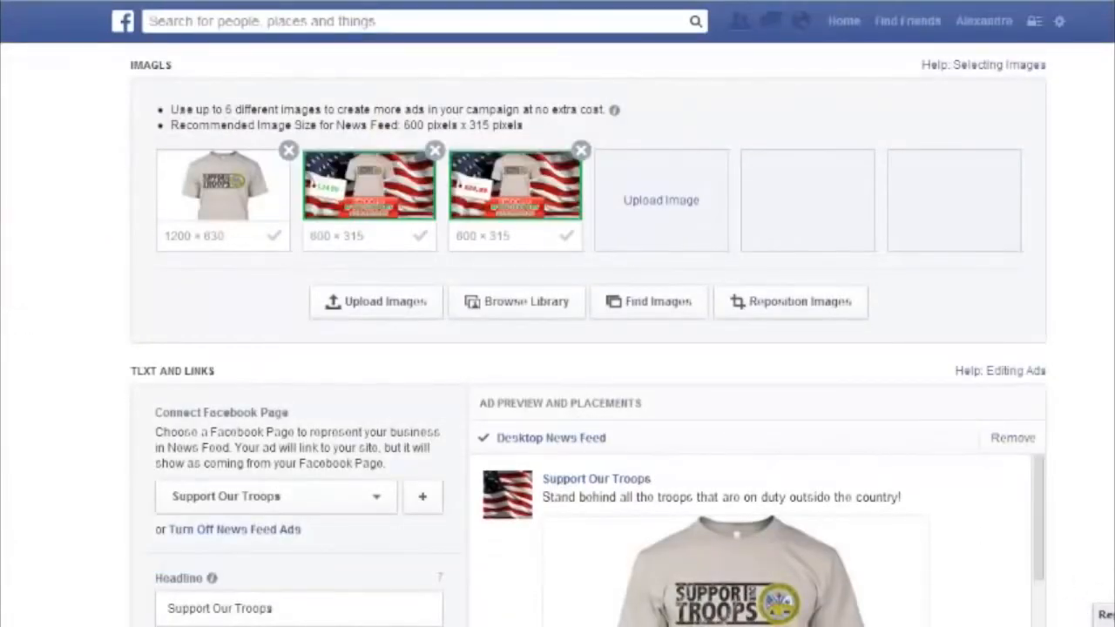
Step: Compare the Desktop News Feed previews of the plain shirt ad and the two uploaded price-tag ads
scroll(1106, 218, "down", 10)
scroll(1106, 219, "up", 6)
left_click_drag(1038, 156, 1002, 387)
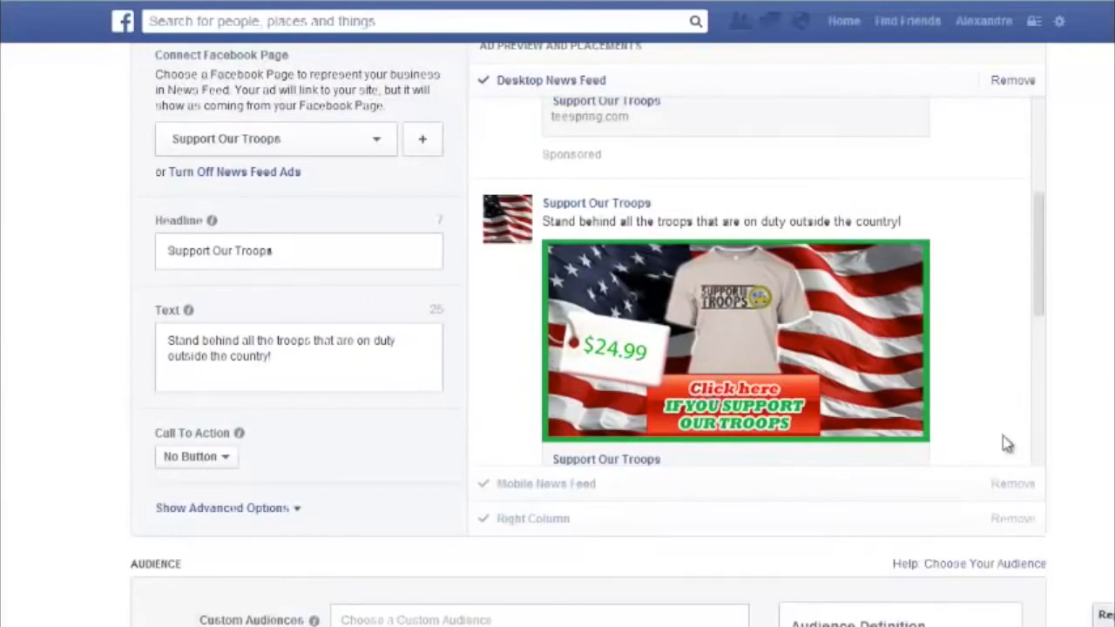
scroll(1045, 230, "down", 1)
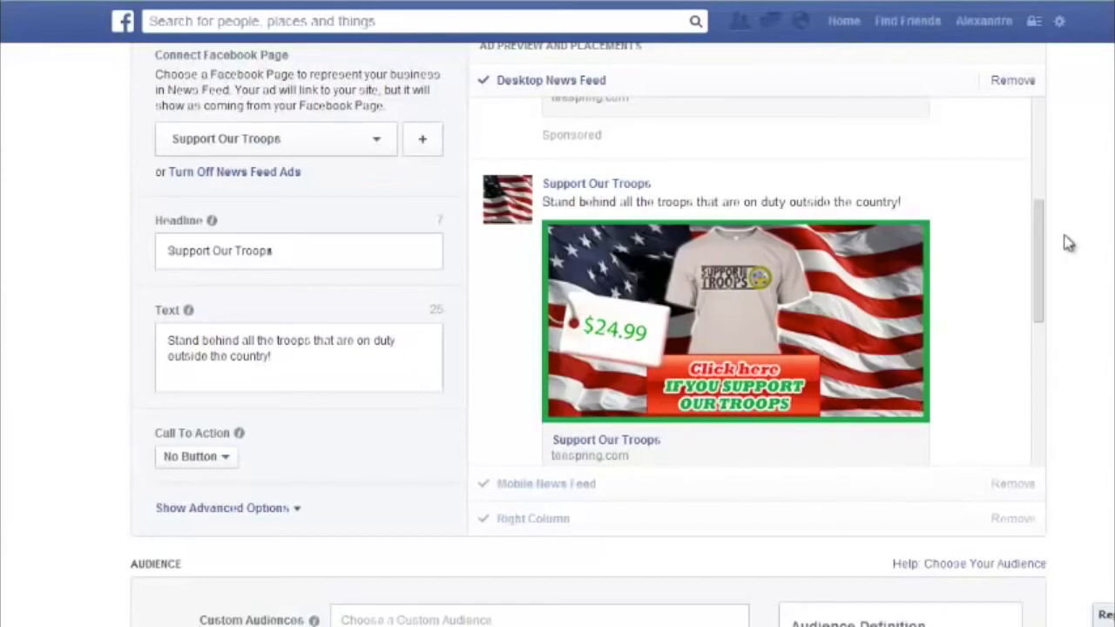
left_click_drag(1045, 239, 1063, 376)
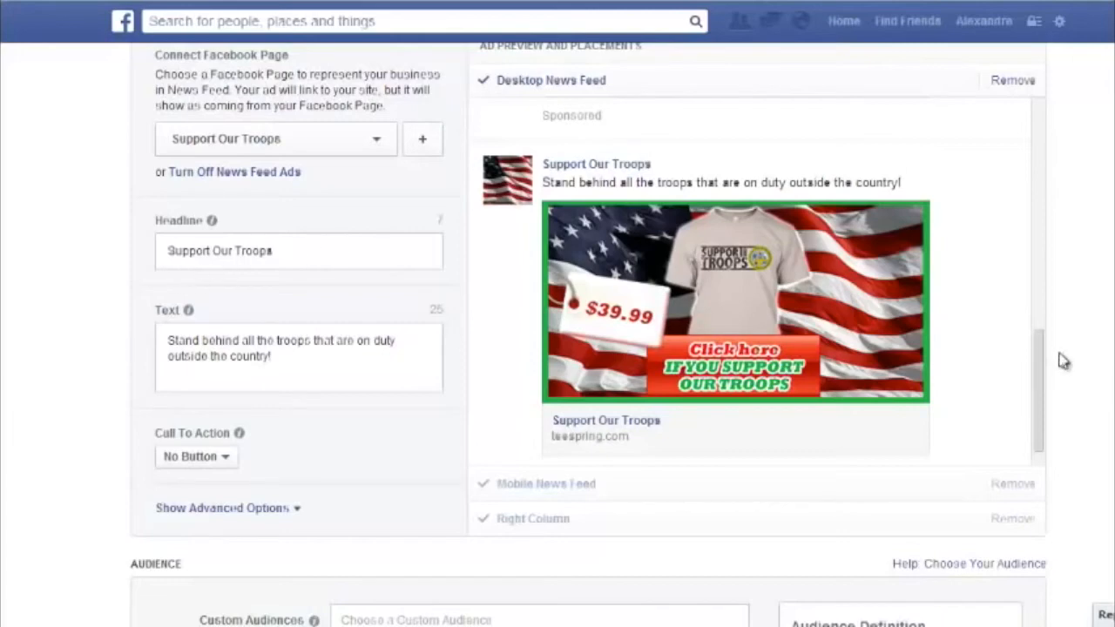
scroll(1034, 193, "up", 3)
scroll(1034, 193, "up", 3)
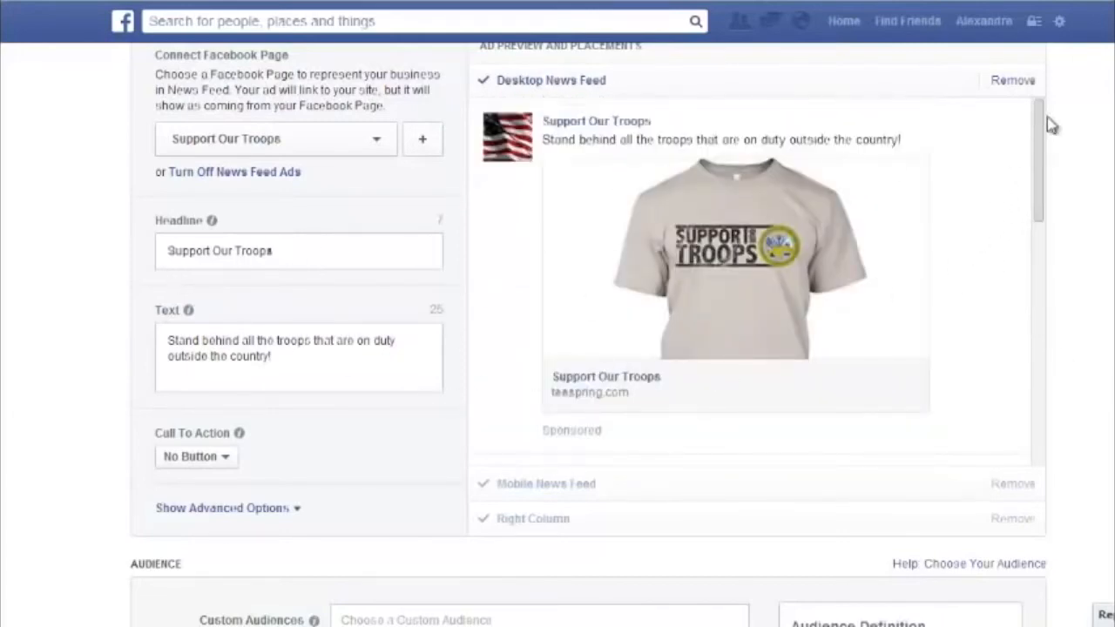
scroll(1038, 190, "down", 1)
left_click_drag(1038, 190, 1044, 244)
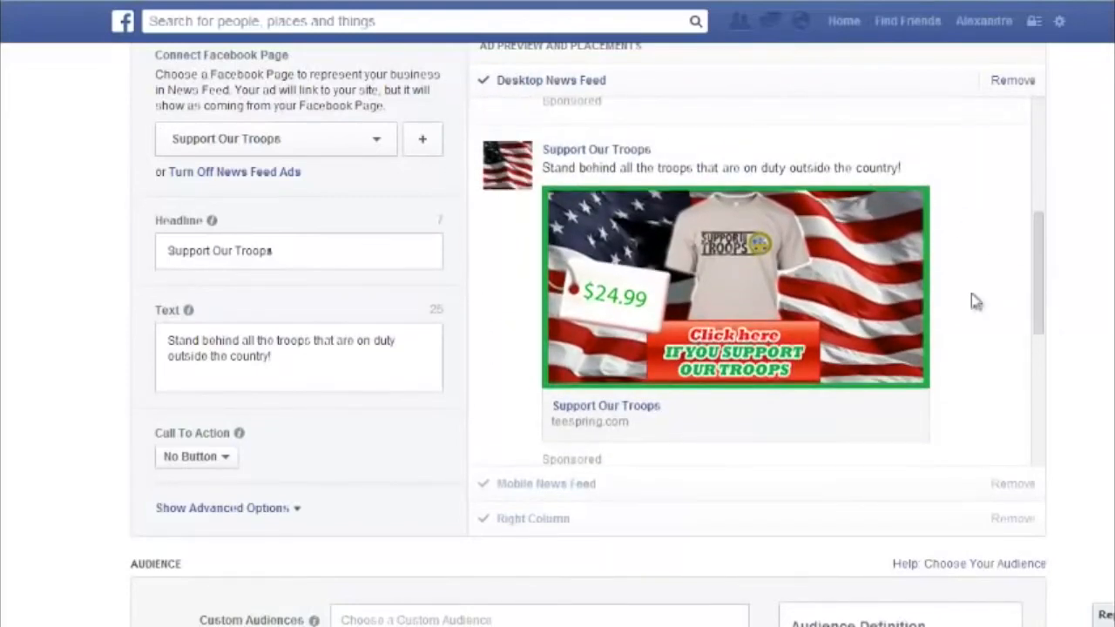
Step: Change the ad headline to "Support Our Troops shirt"
left_click_drag(1041, 265, 1038, 167)
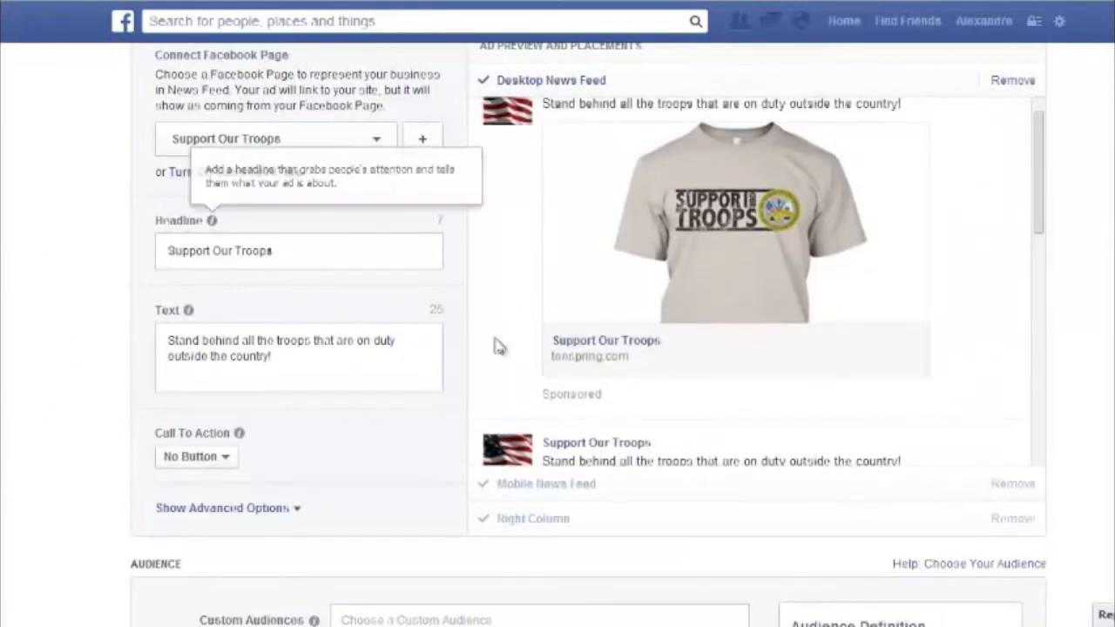
scroll(536, 289, "up", 2)
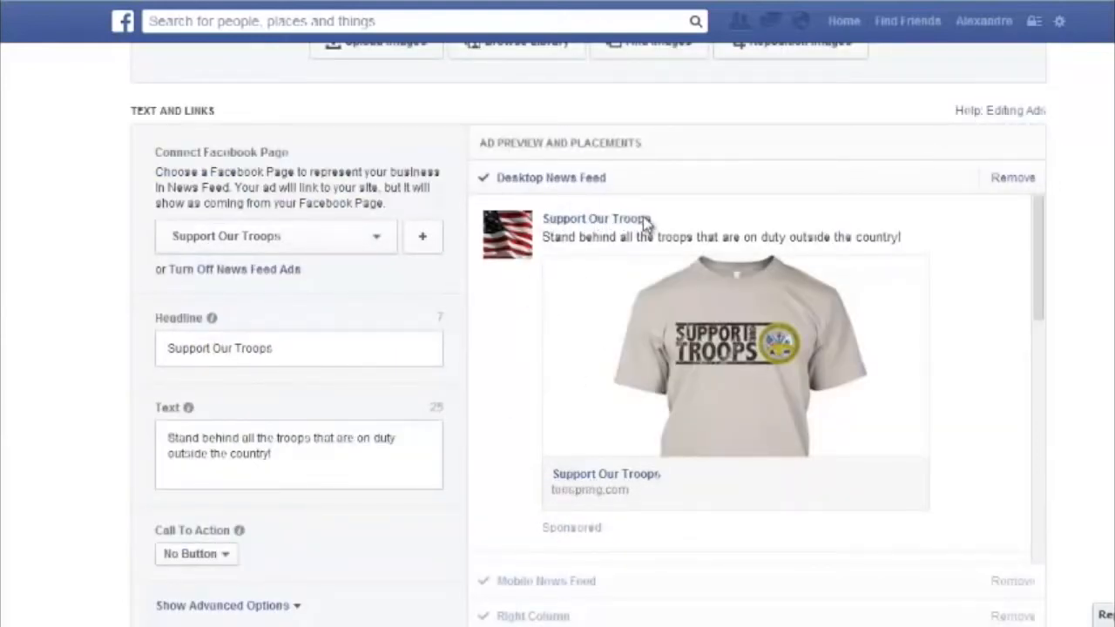
left_click(292, 355)
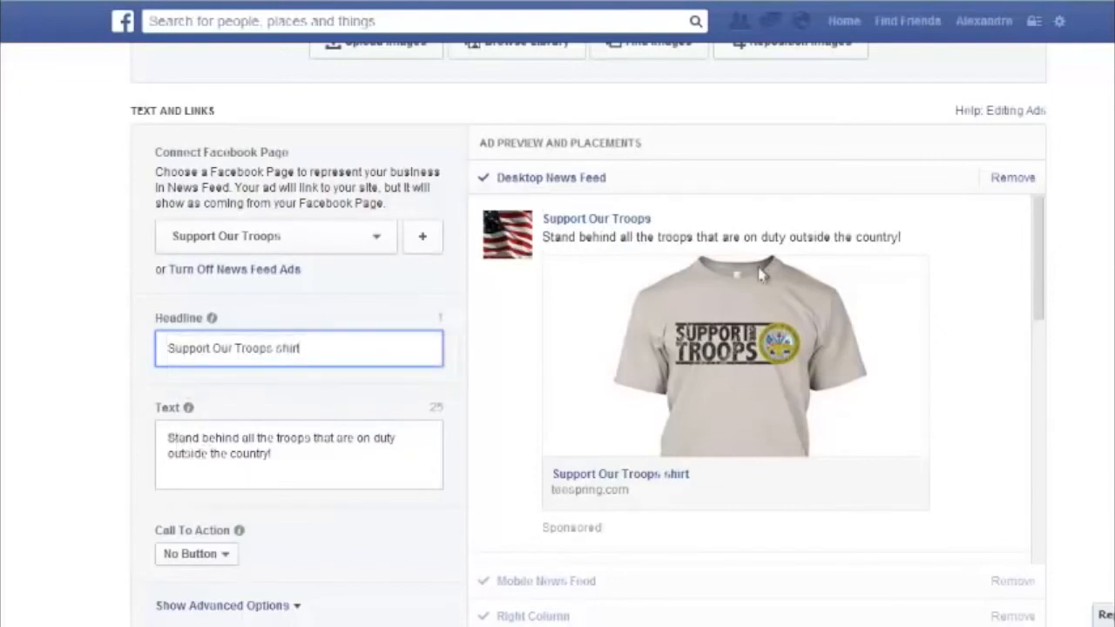
Step: Add "Get a shirt today!" to the end of the ad text
left_click(365, 465)
type("Get")
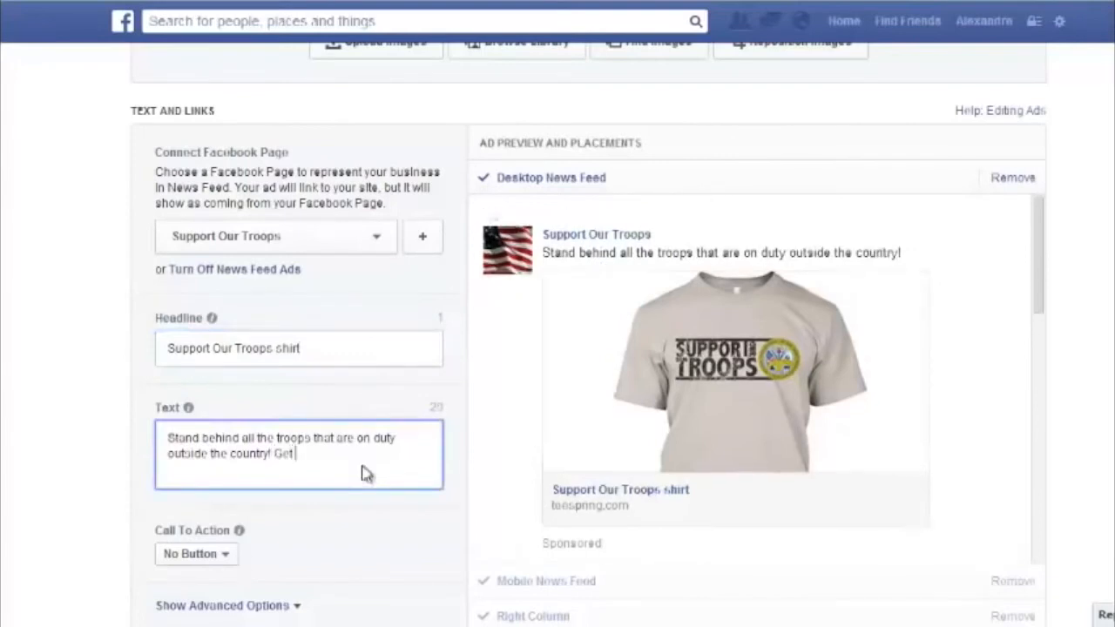
type(" a shirt")
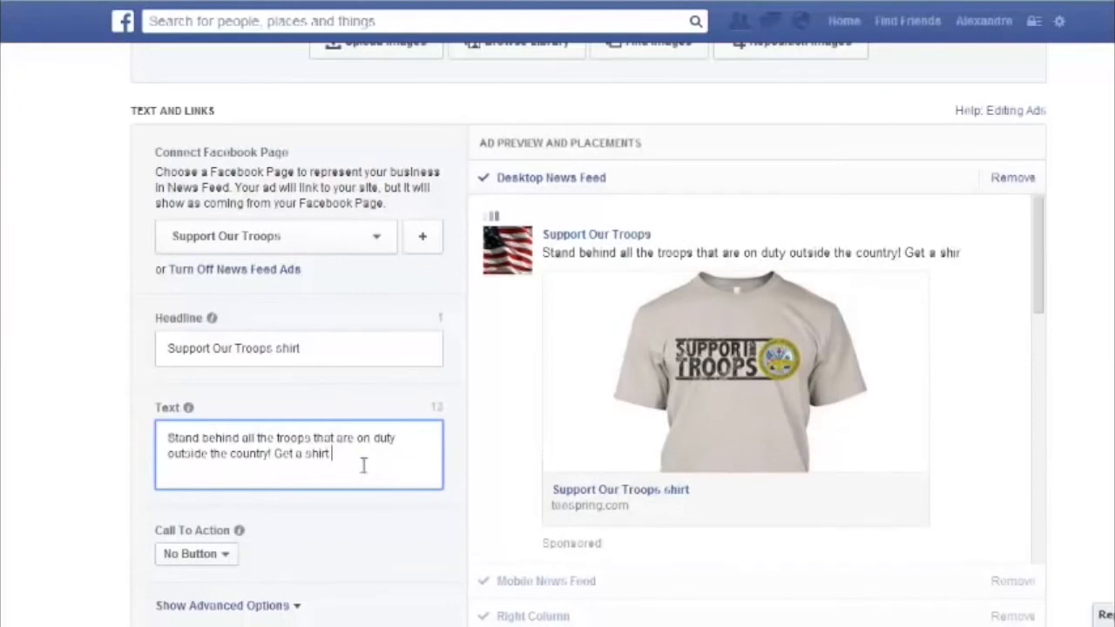
type(" today")
key("BackSpace")
key("BackSpace")
key("BackSpace")
key("BackSpace")
type("oday!")
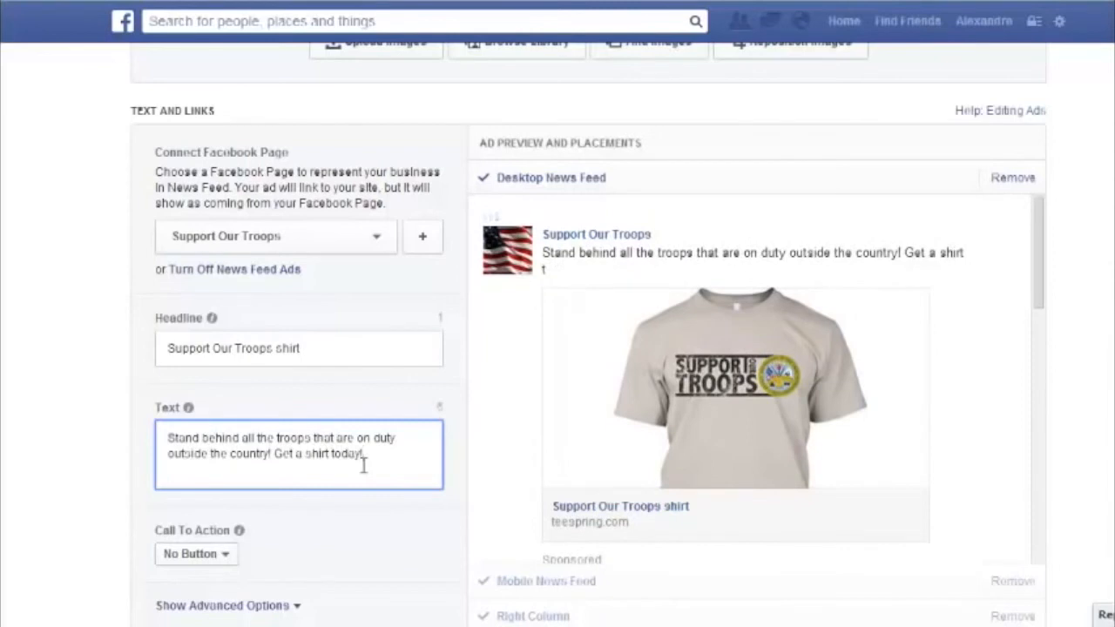
Step: Set the ad's call to action to Shop Now and check it across the Desktop News Feed previews
scroll(470, 468, "down", 2)
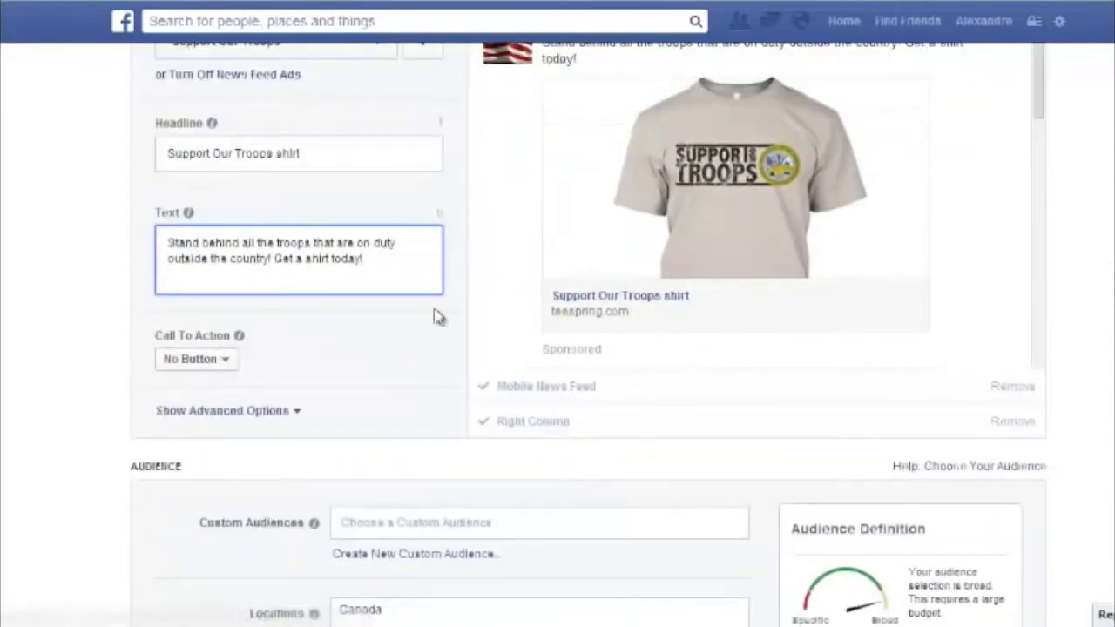
left_click(227, 364)
left_click(220, 413)
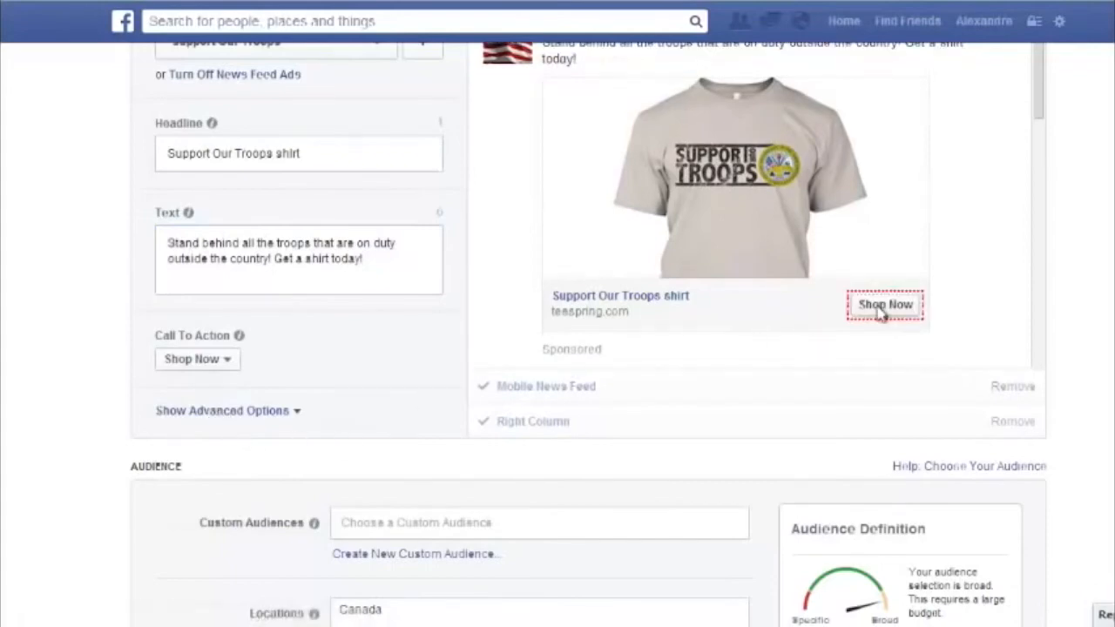
left_click_drag(1039, 87, 979, 244)
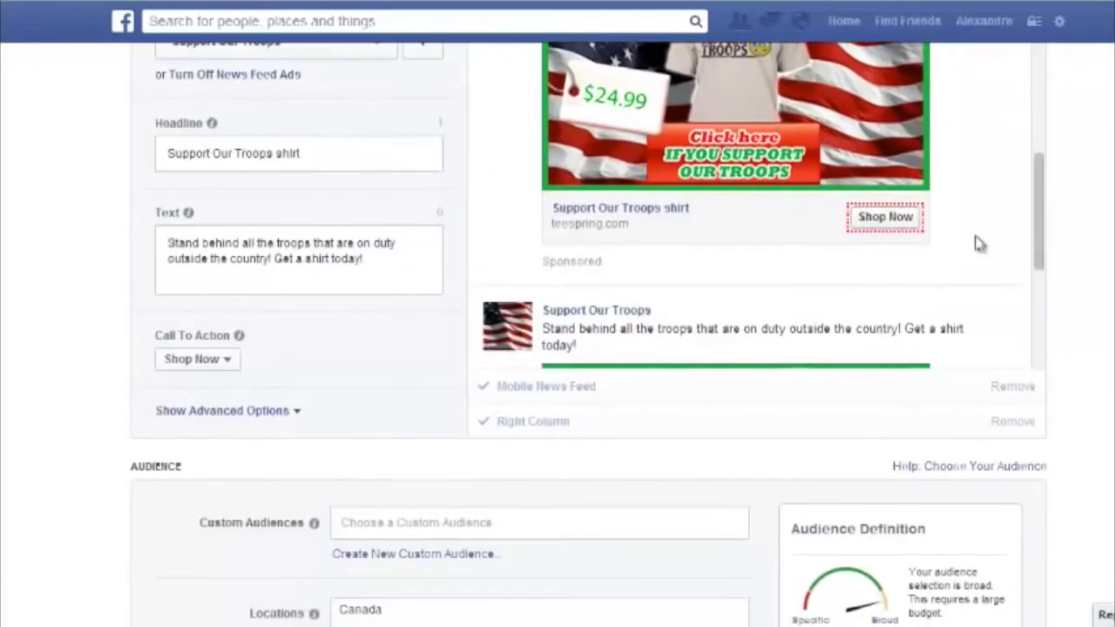
left_click_drag(1048, 199, 893, 323)
left_click_drag(1040, 302, 1063, 338)
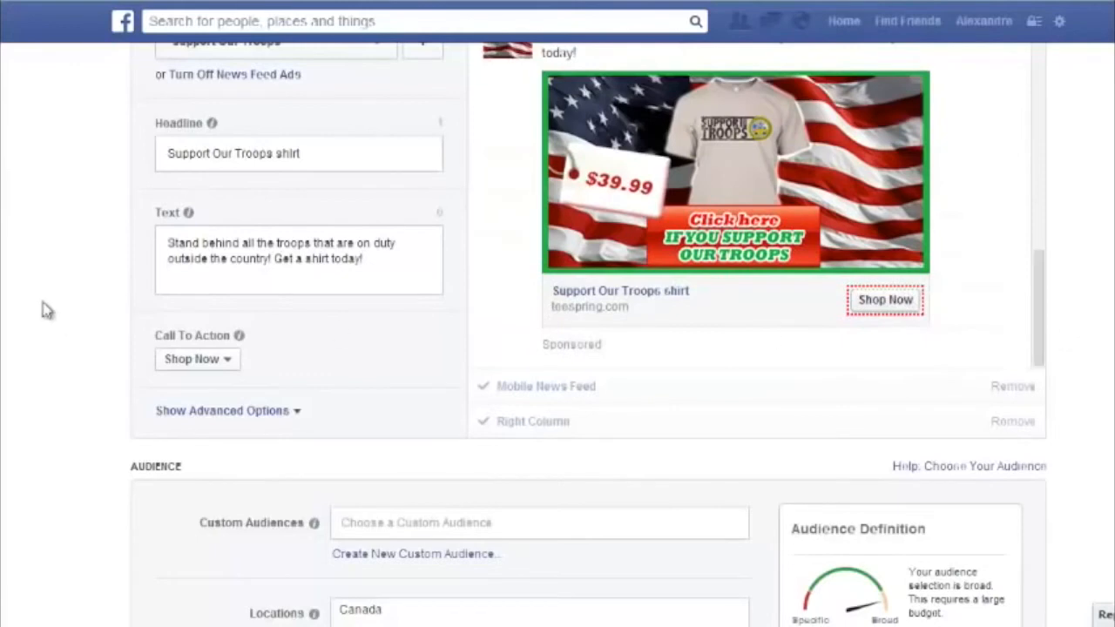
Step: Show the advanced options and enter "Show your support to our American troops." as the News Feed link description
left_click(200, 411)
scroll(704, 339, "down", 2)
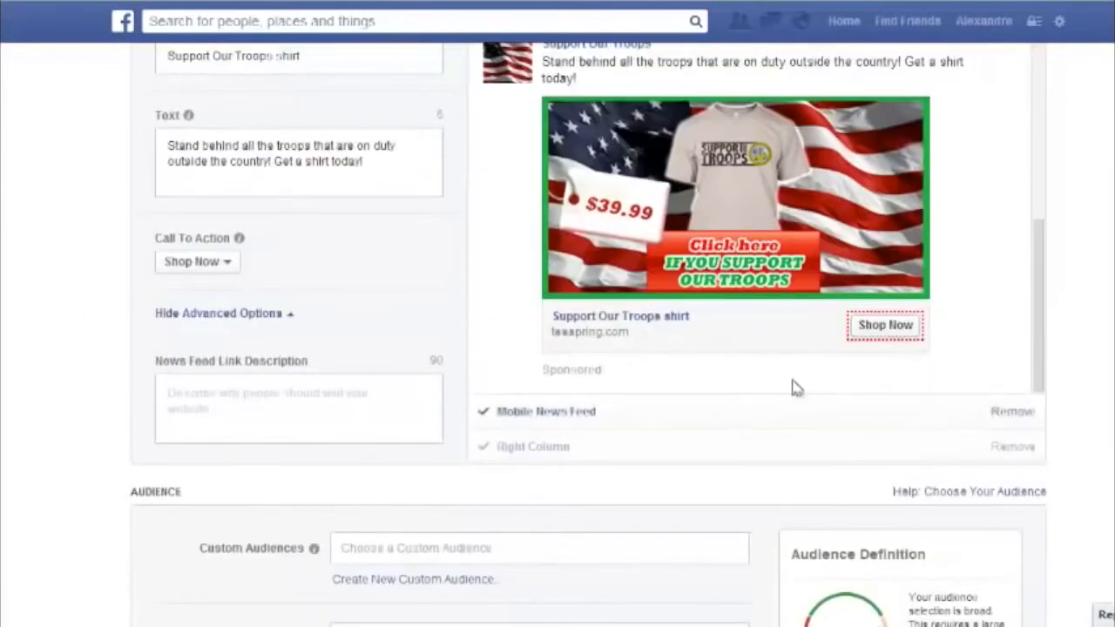
left_click(289, 394)
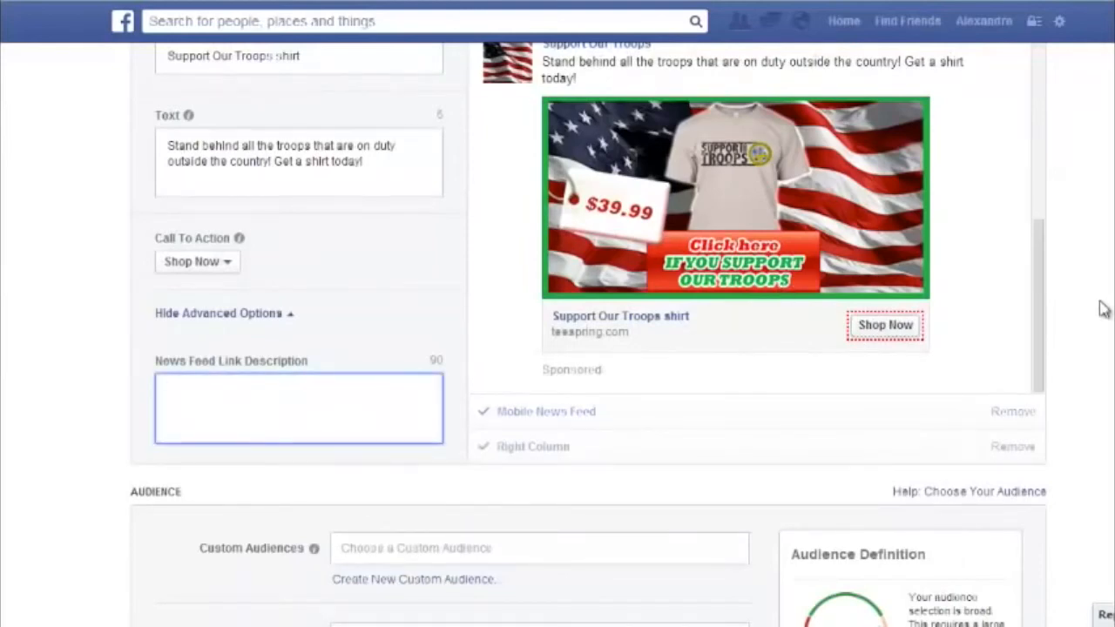
type("Show you")
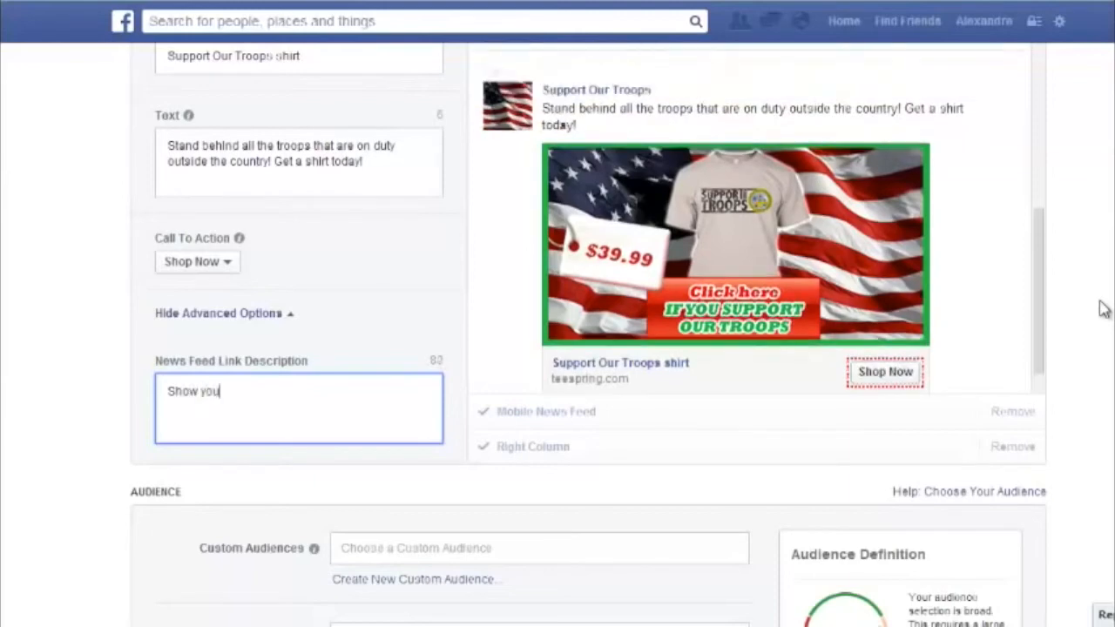
type("r yupport to our AMerican troops.")
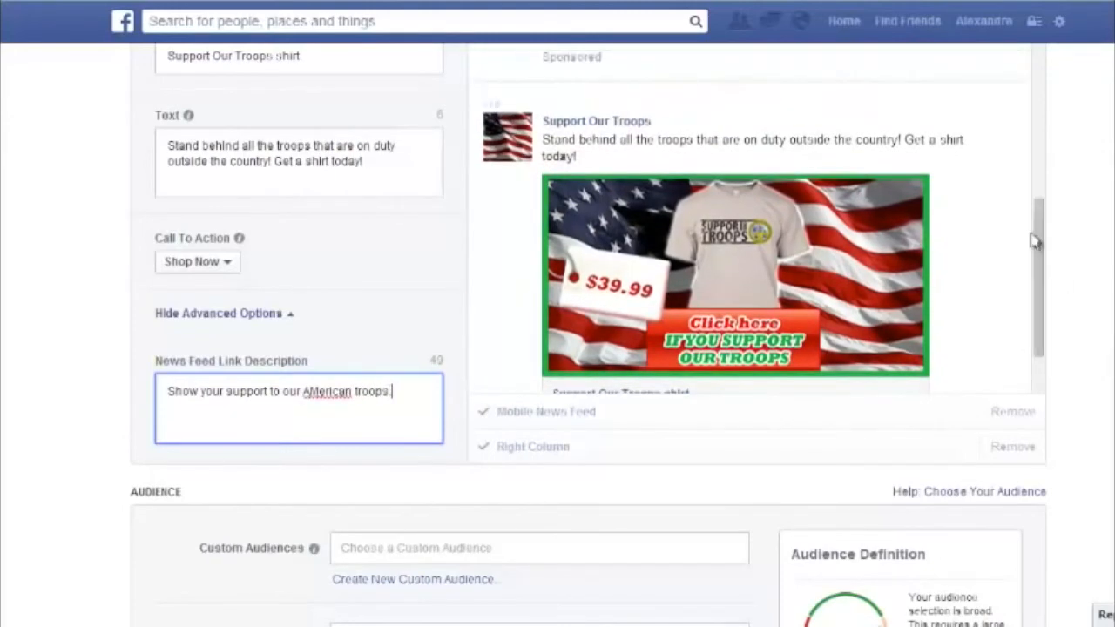
key("BackSpace")
type("m")
left_click(392, 394)
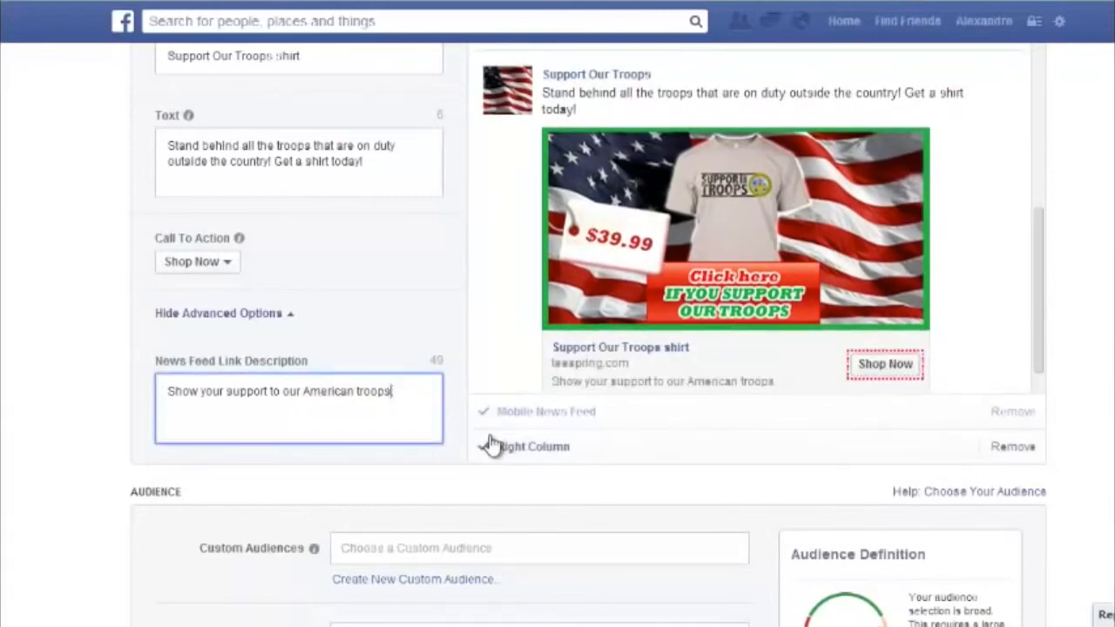
Step: Add "Get this American shirt TODAY!" to the News Feed link description
key("Return")
type("Get this")
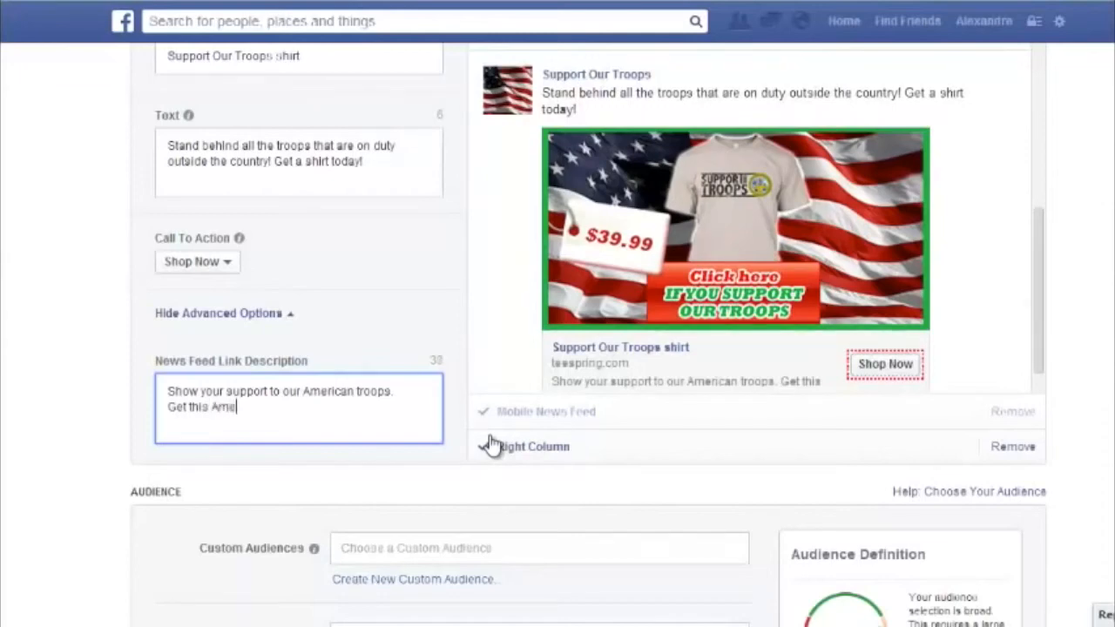
type("American shirt")
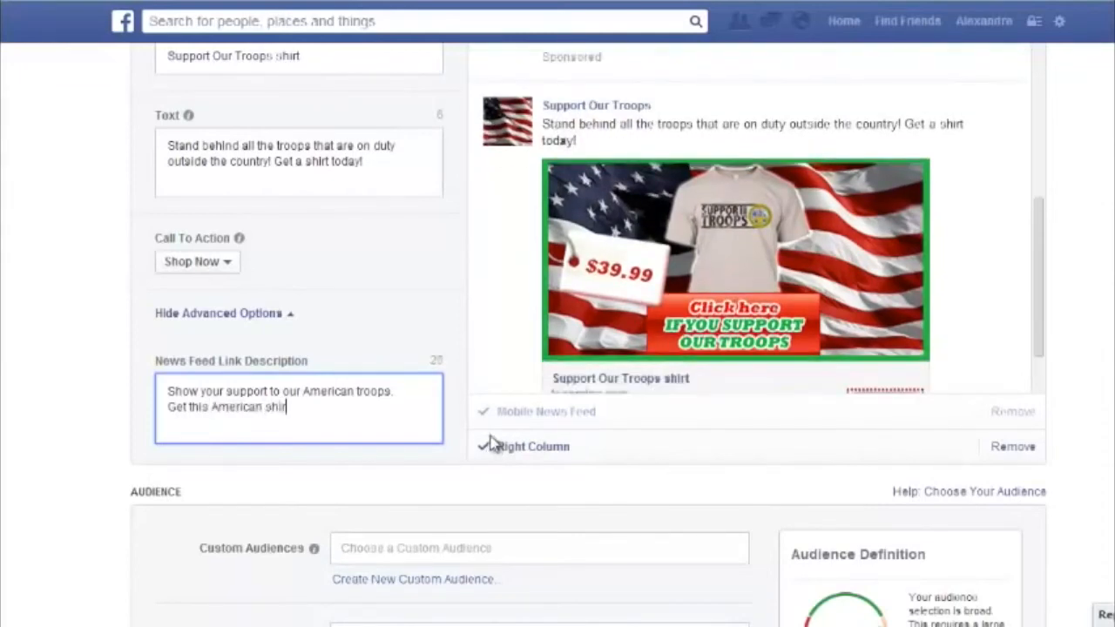
type(" TODAY! ")
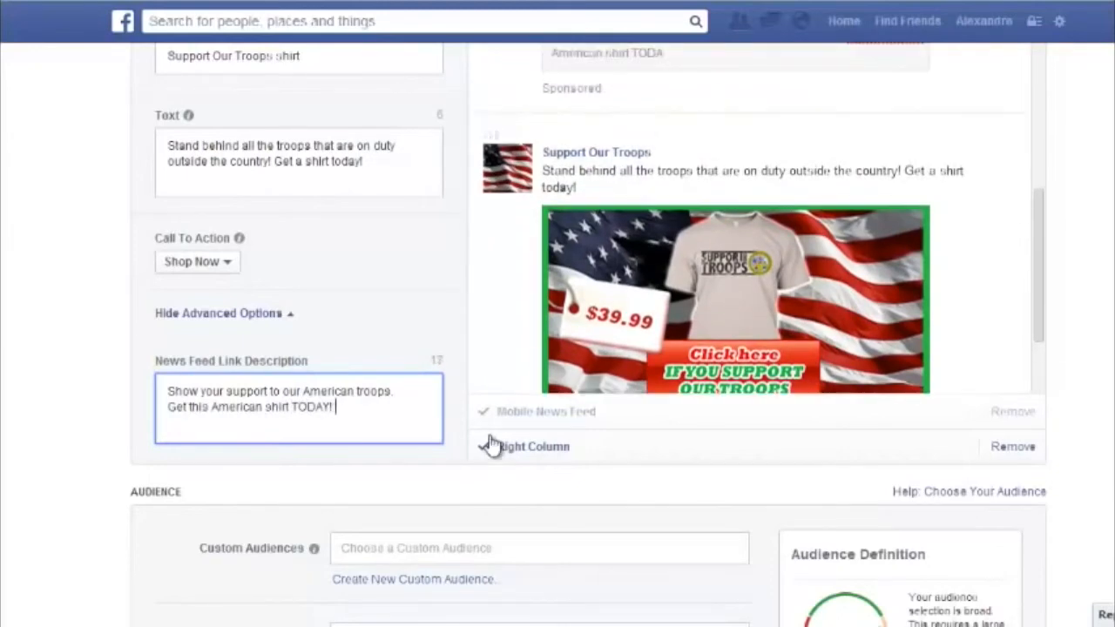
type("U")
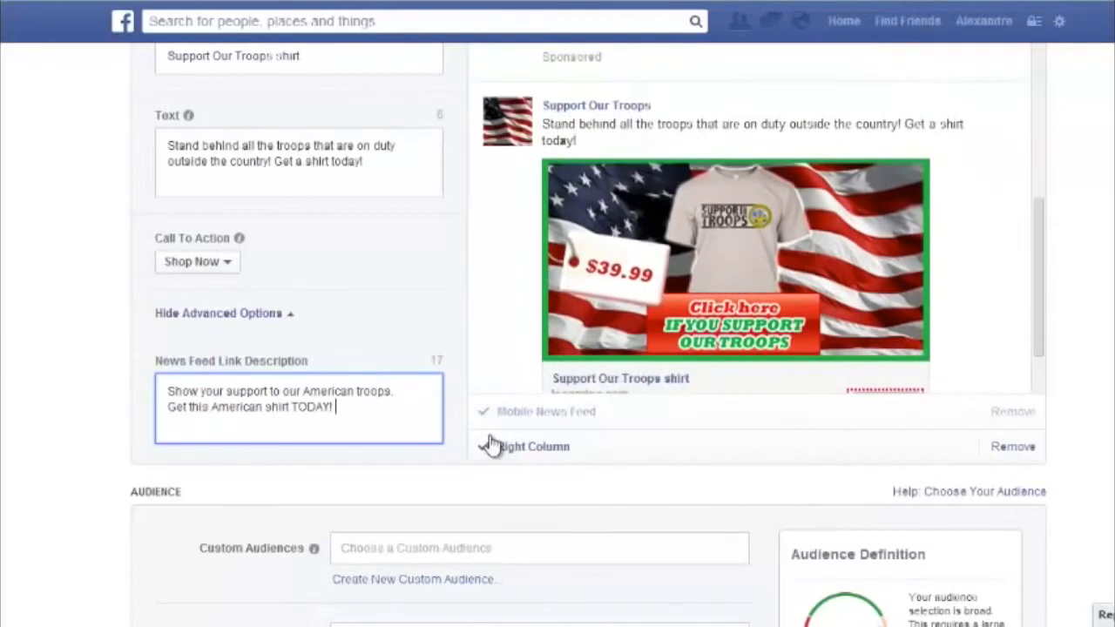
type("39")
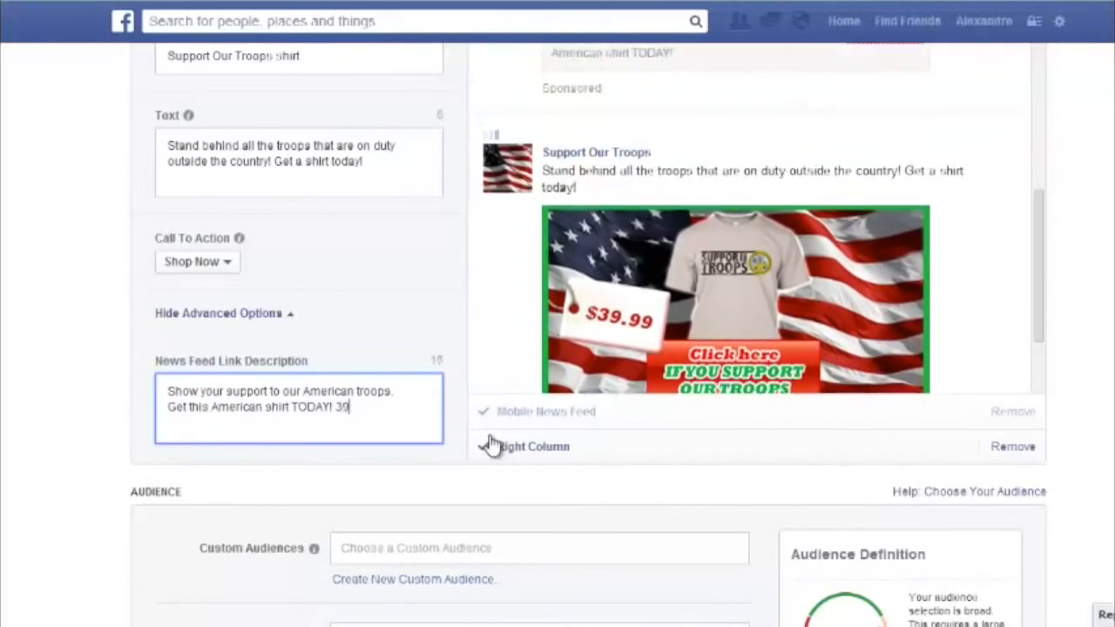
type(".99")
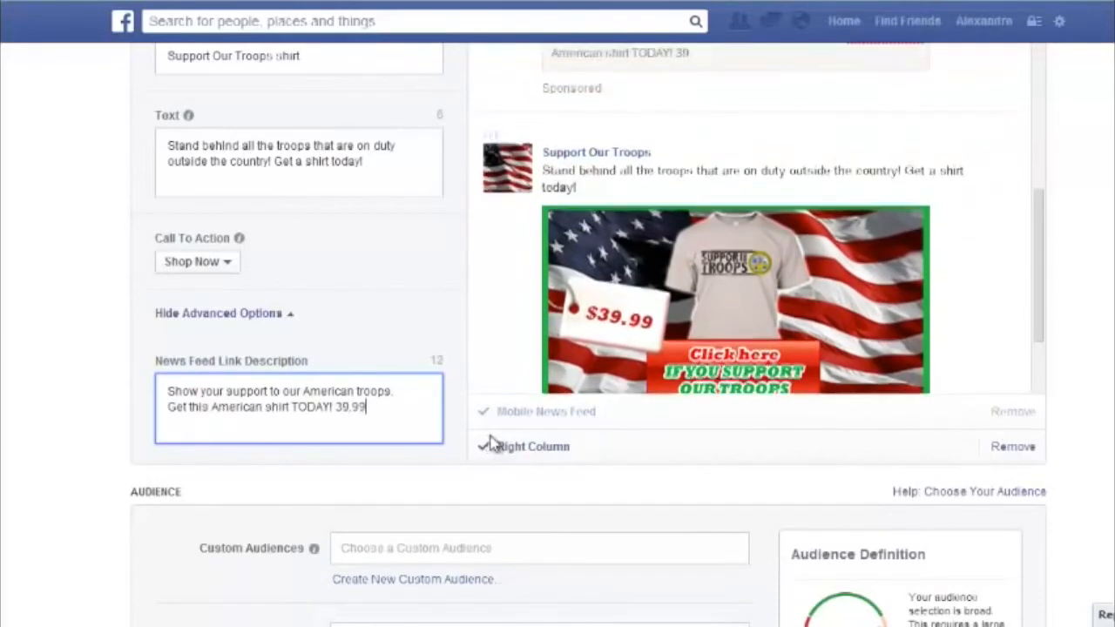
type(" Now only")
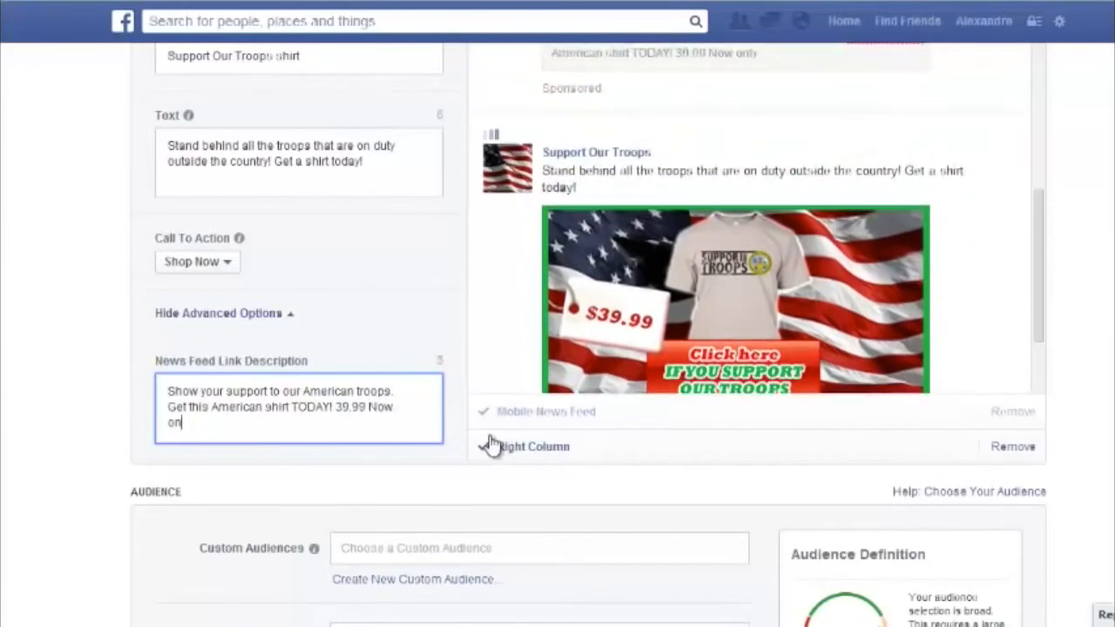
key("BackSpace")
key("BackSpace")
key("BackSpace")
key("BackSpace")
key("BackSpace")
key("BackSpace")
key("BackSpace")
key("BackSpace")
key("BackSpace")
key("BackSpace")
key("BackSpace")
key("BackSpace")
key("BackSpace")
key("BackSpace")
key("BackSpace")
Step: Finish the News Feed link description with the price offer "$15.00 OFF $24.99" and check it in the ad preview
type("15")
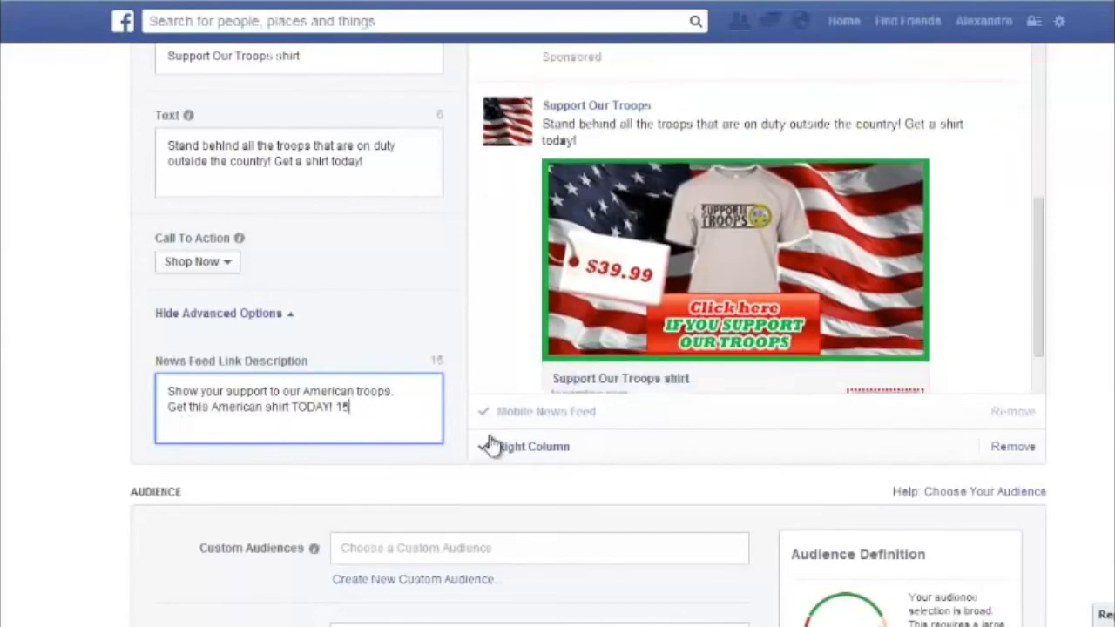
type(".00")
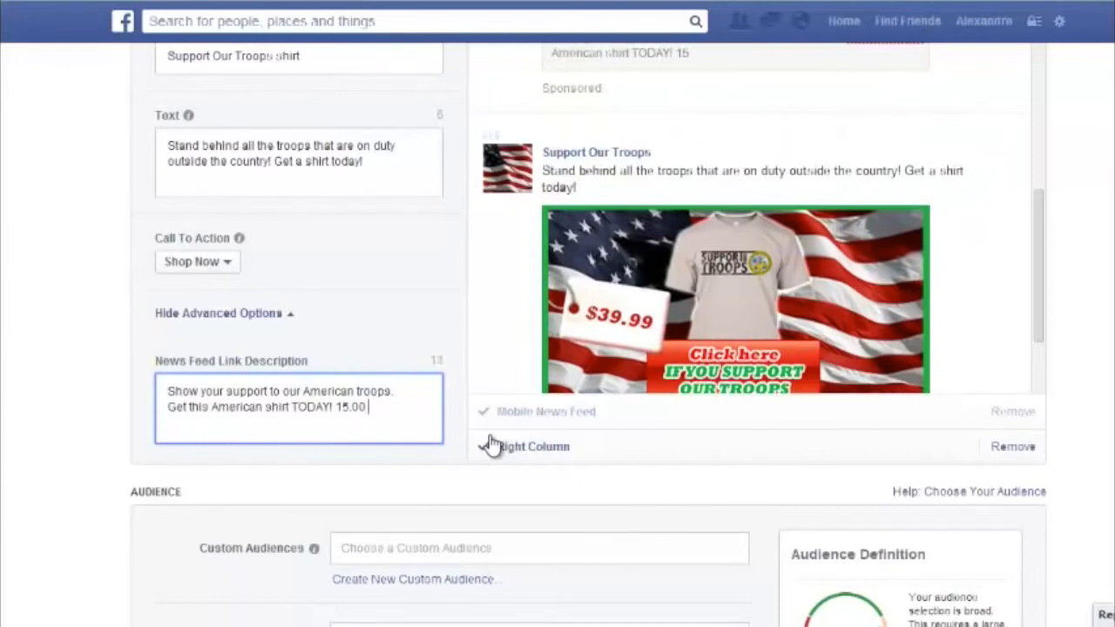
type(" off")
type(" 14")
key("BackSpace")
key("BackSpace")
type("24.99")
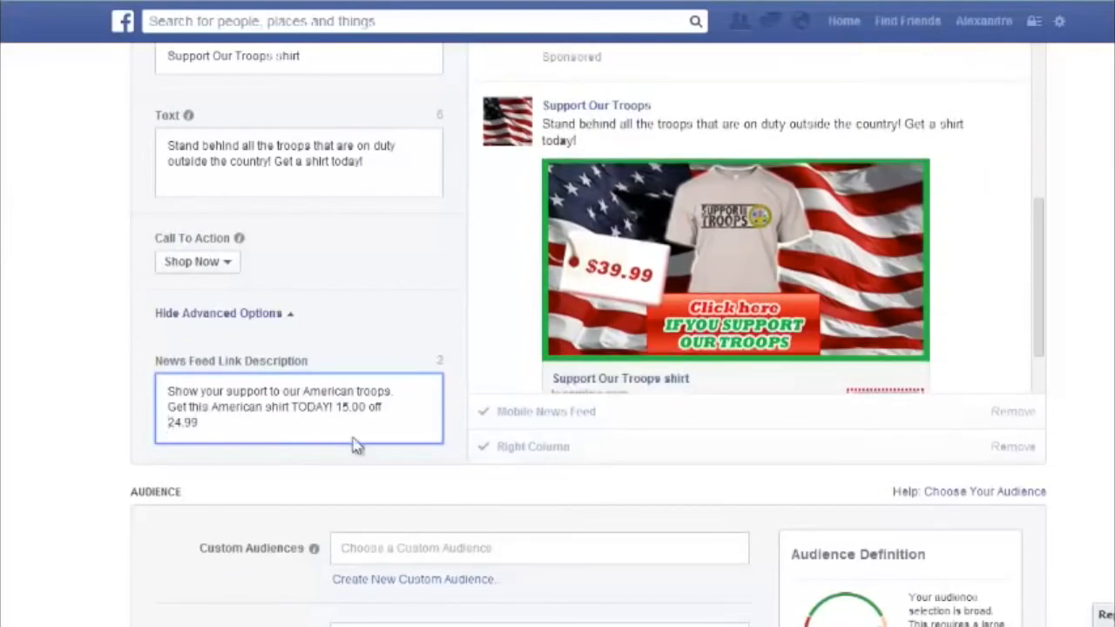
key("Home")
type("$")
type("$")
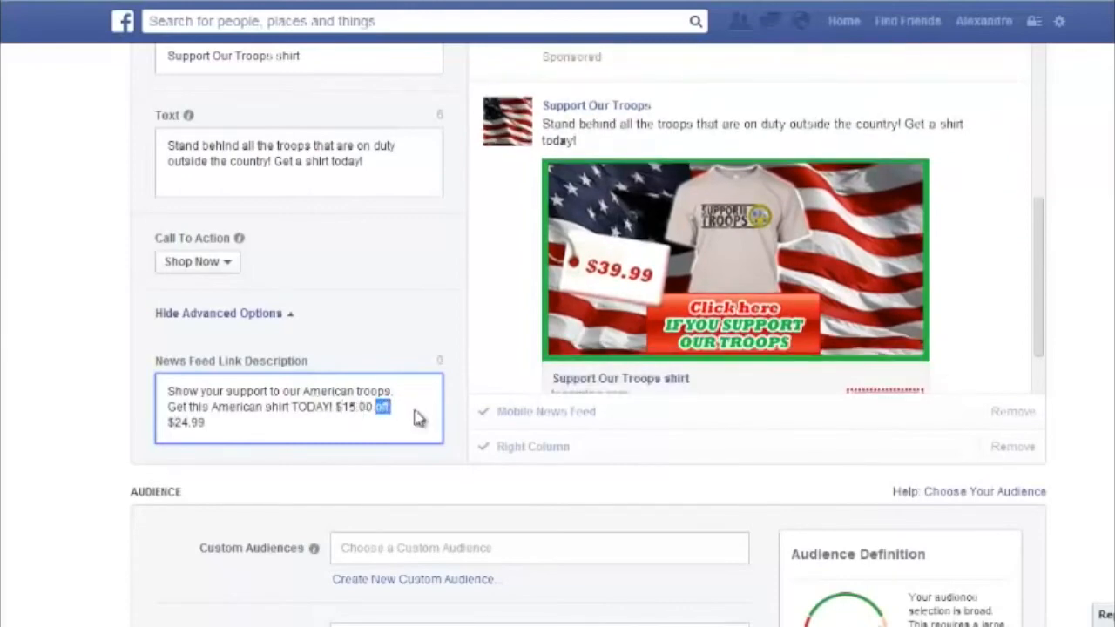
type("OFF")
scroll(854, 246, "down", 1)
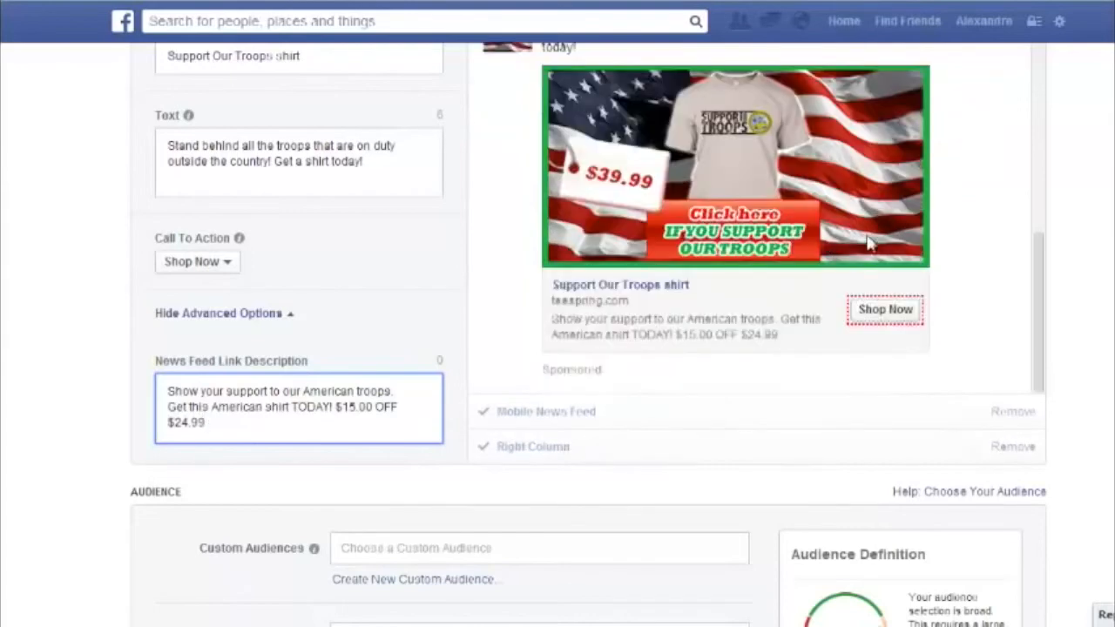
left_click(753, 342)
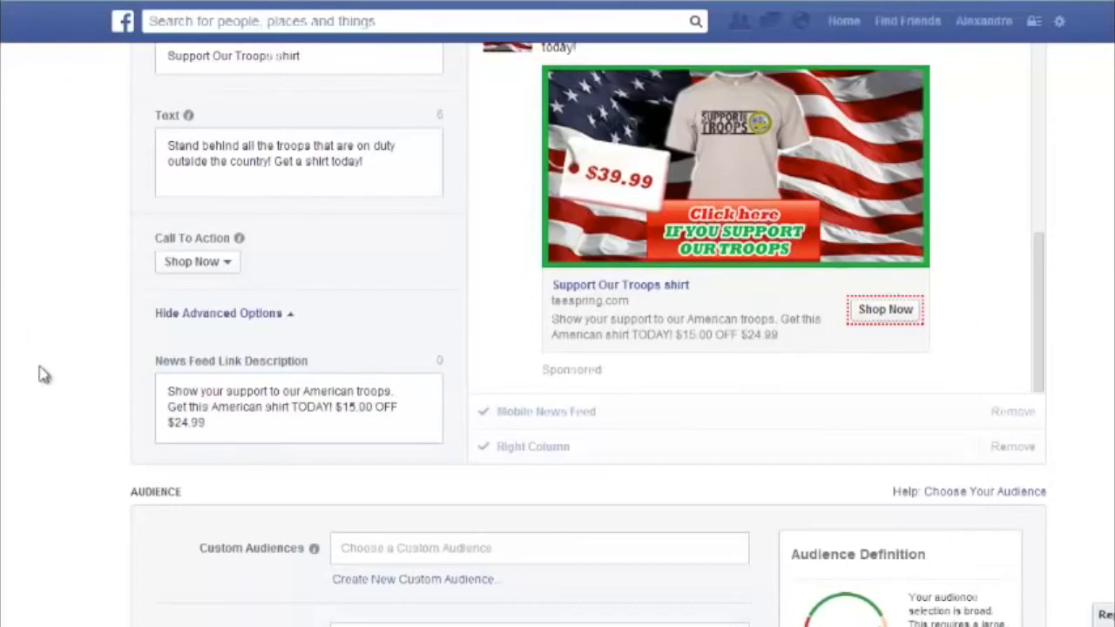
Step: Remove the Mobile News Feed and Right Column placements, keeping only Desktop News Feed
scroll(1075, 453, "up", 1)
scroll(1075, 453, "down", 1)
left_click(1013, 413)
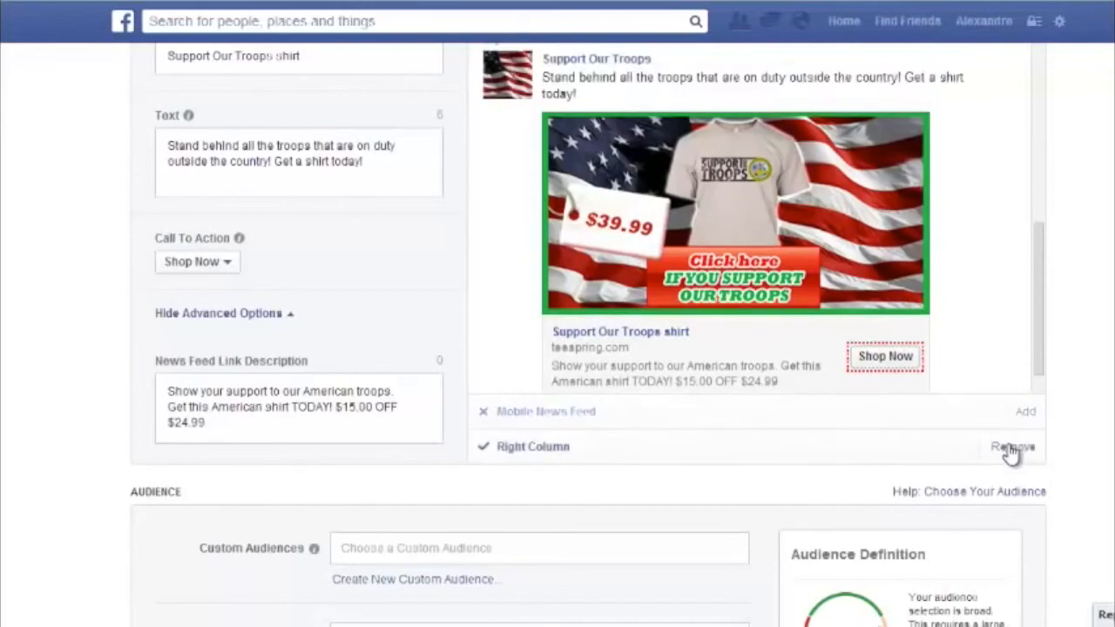
left_click(1010, 448)
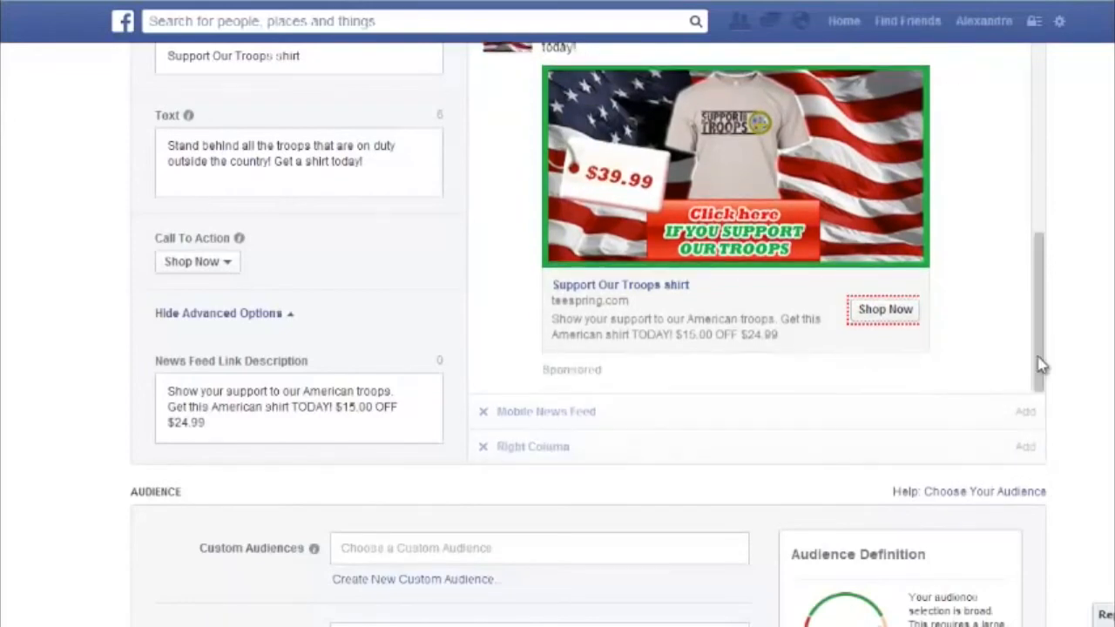
scroll(1041, 363, "up", 2)
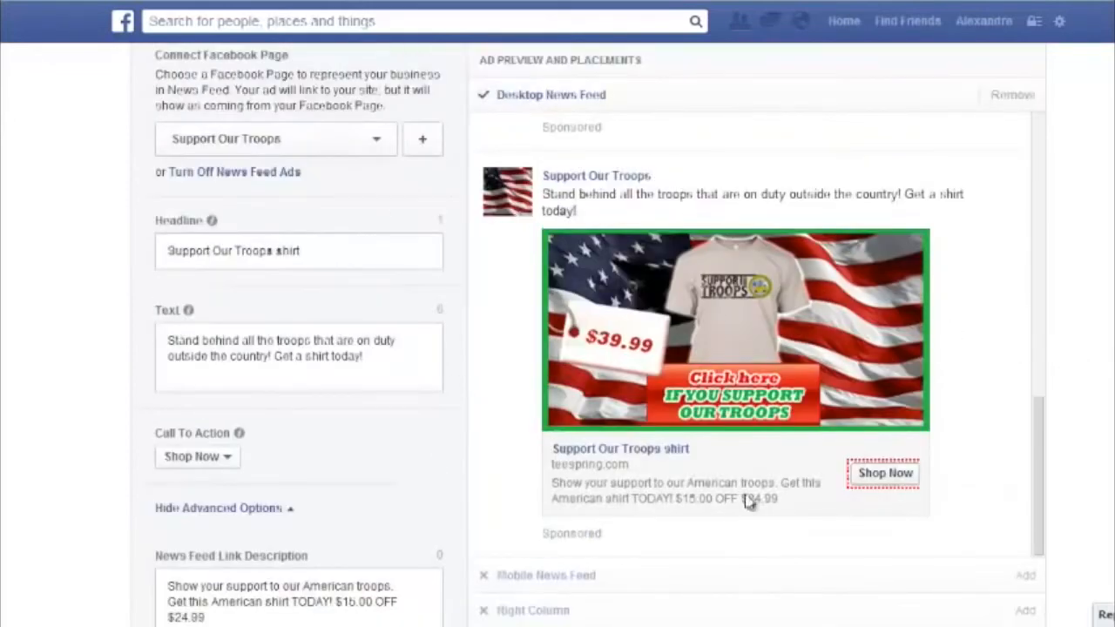
Step: Start a new Data File Custom Audience in the ad's audience settings and name it "Troops"
scroll(615, 463, "down", 3)
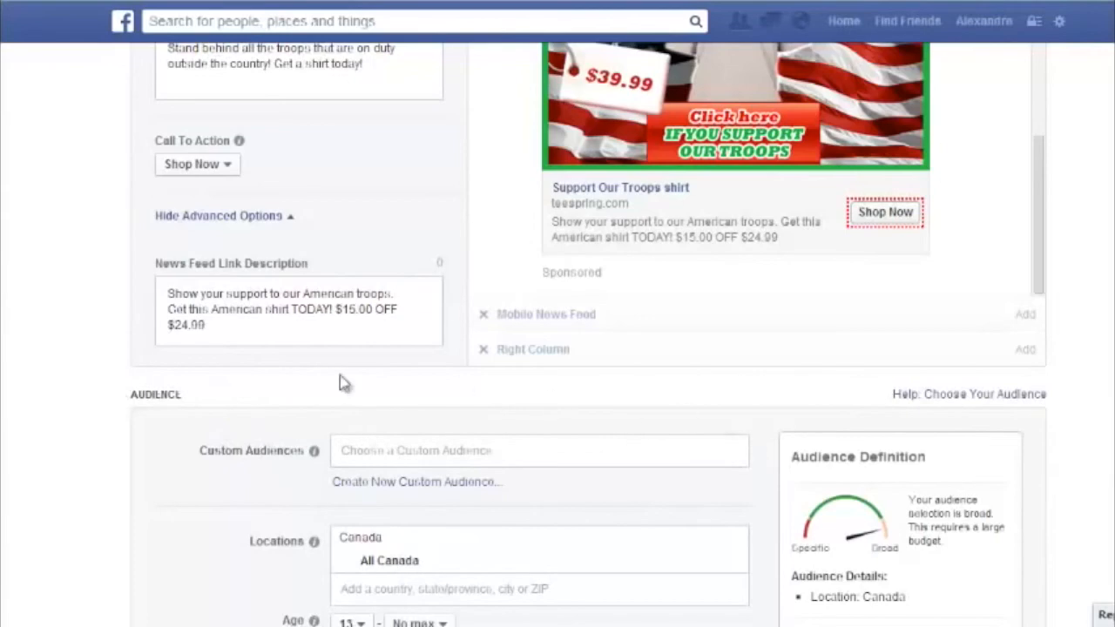
scroll(578, 481, "down", 1)
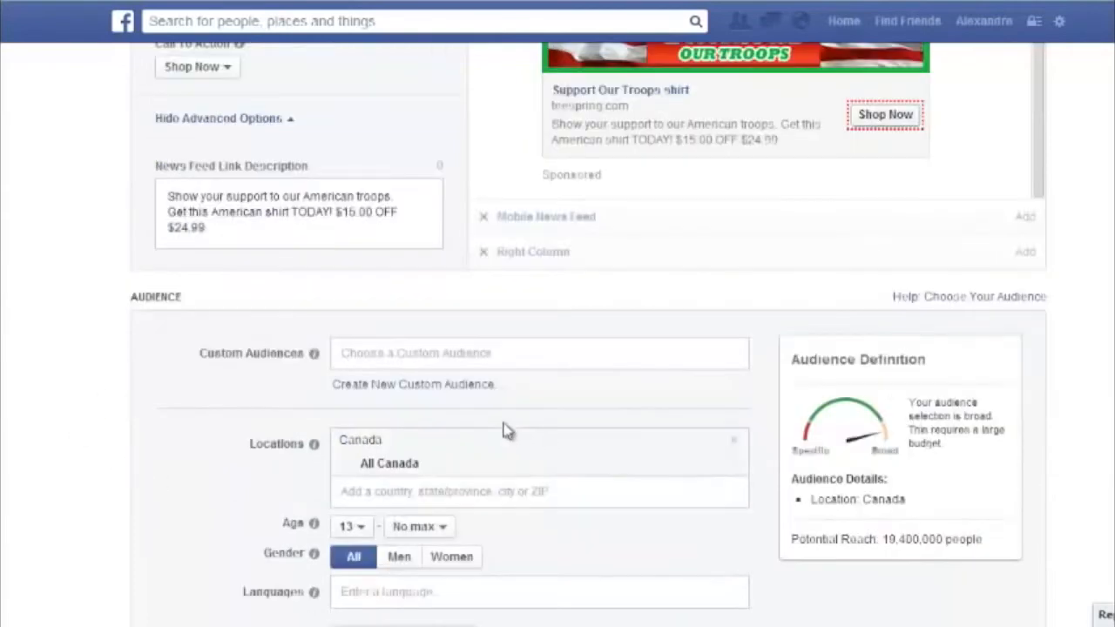
left_click(424, 394)
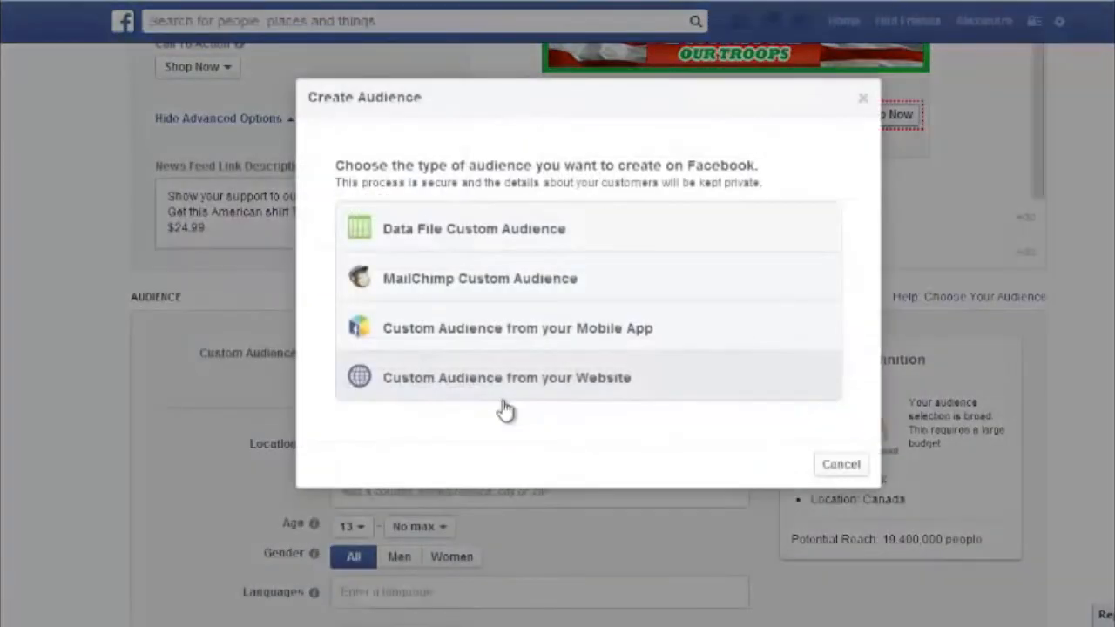
left_click(488, 237)
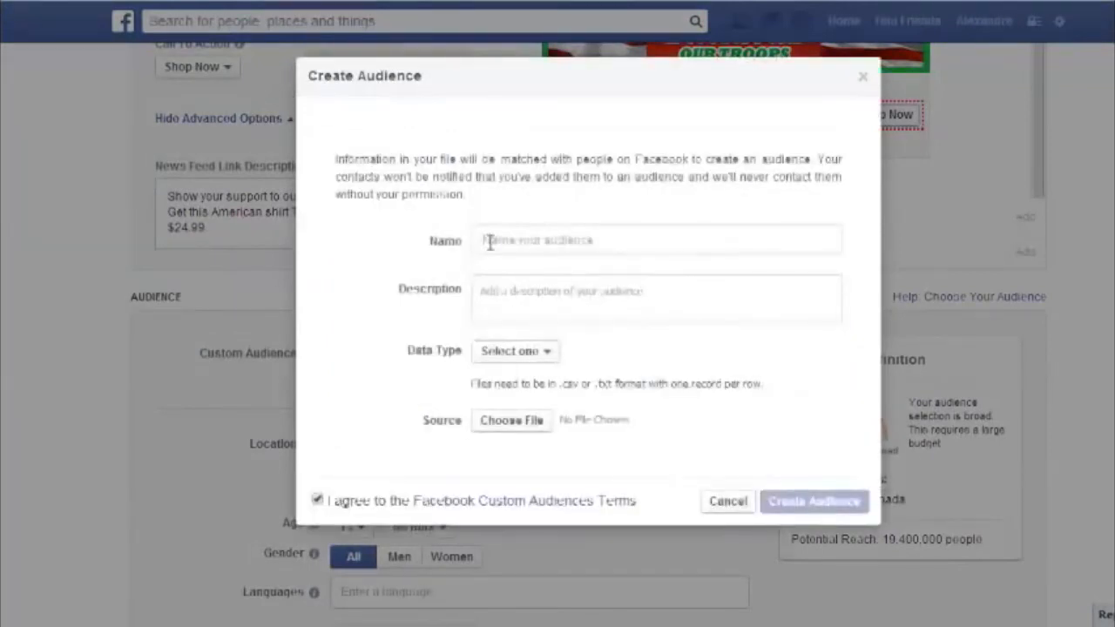
type("Troops")
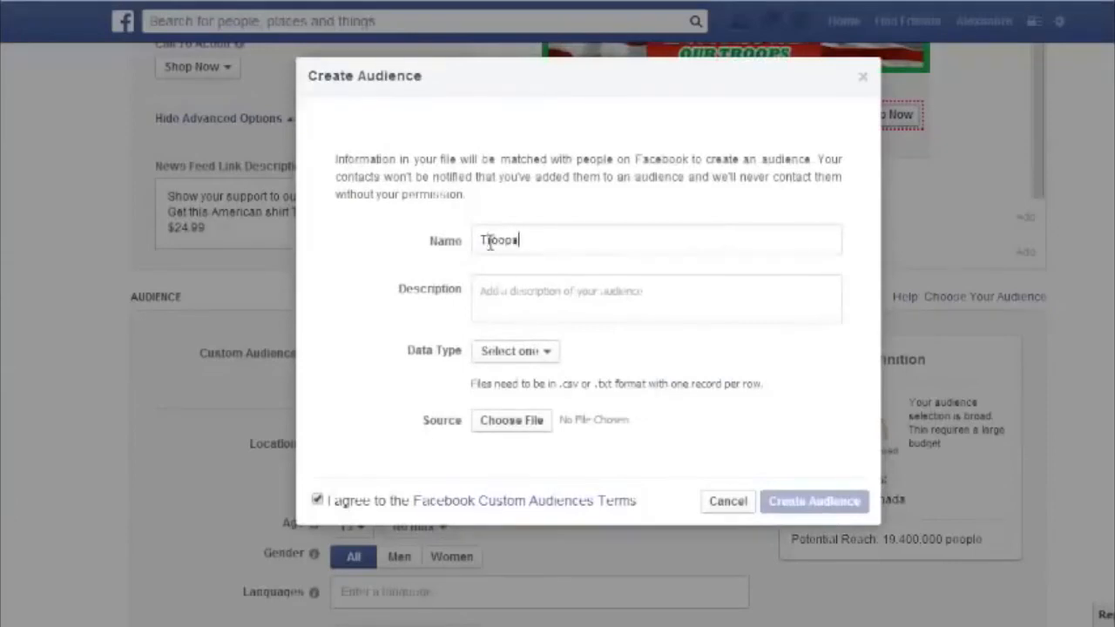
Step: Copy the audience name "Troops" into the description and set the data type to User IDs
key("ctrl+a")
key("ctrl+c")
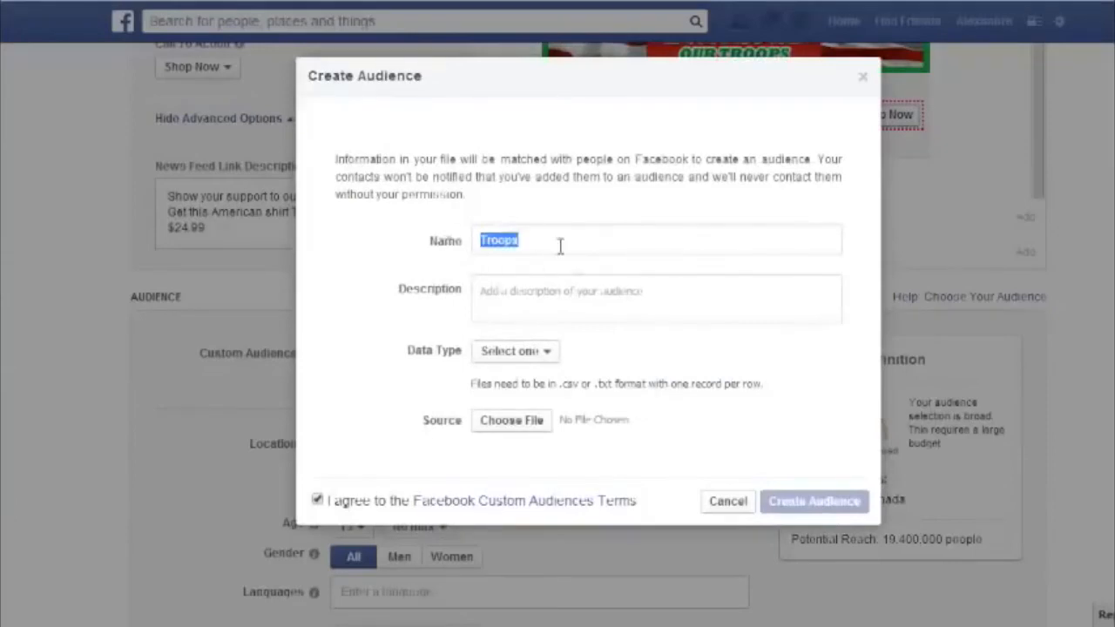
left_click(559, 293)
key("ctrl+v")
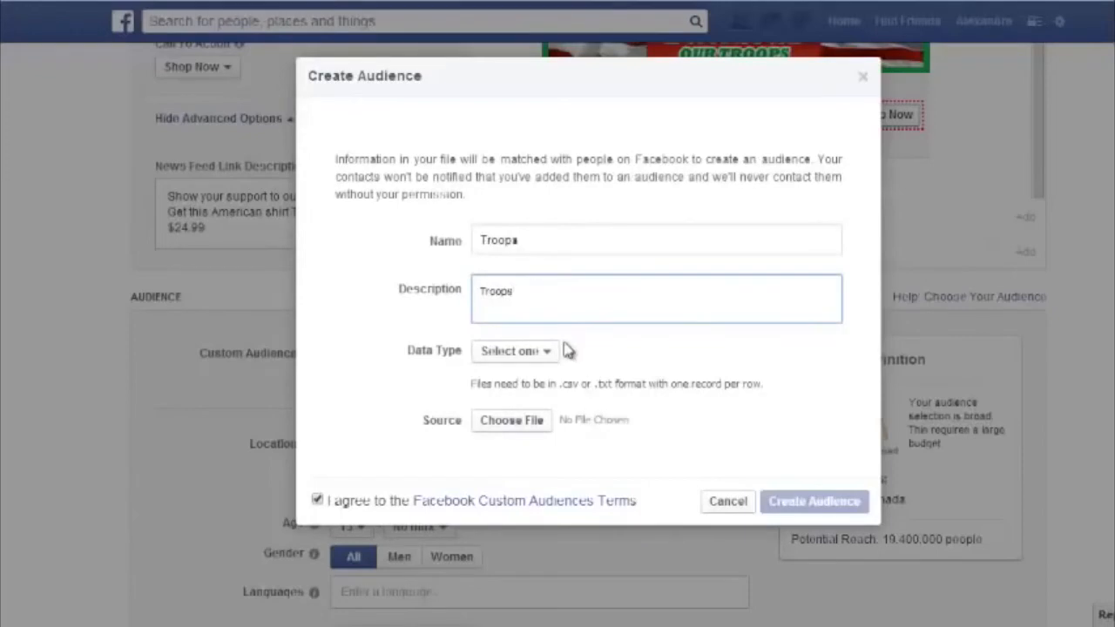
left_click(514, 352)
left_click(522, 403)
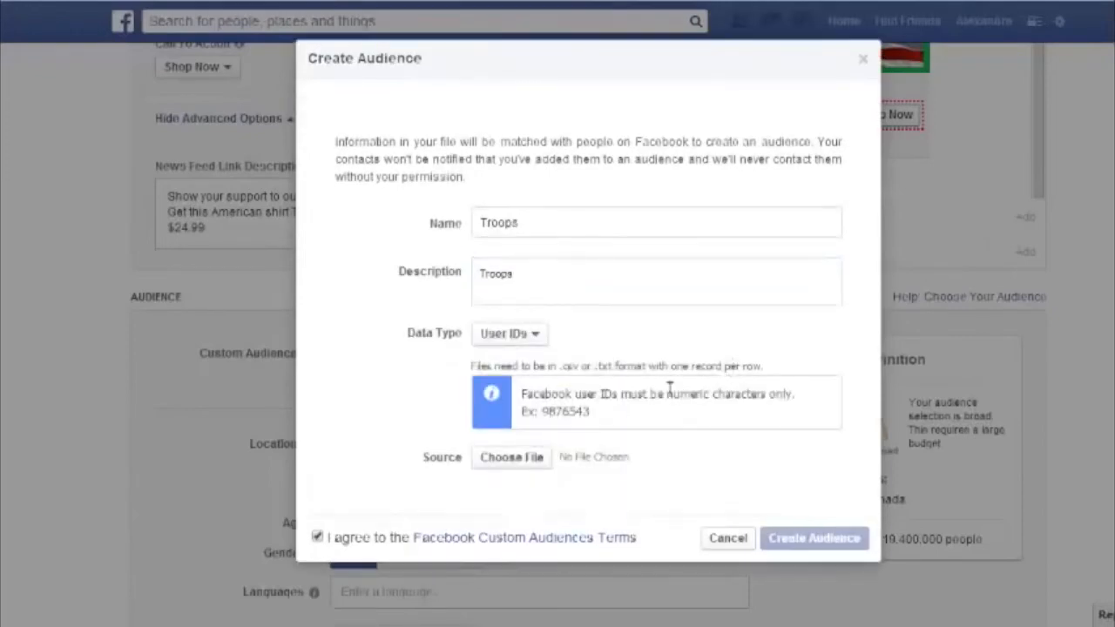
Step: Browse for the audience's source file and list all file types in the desktop folder
left_click(512, 469)
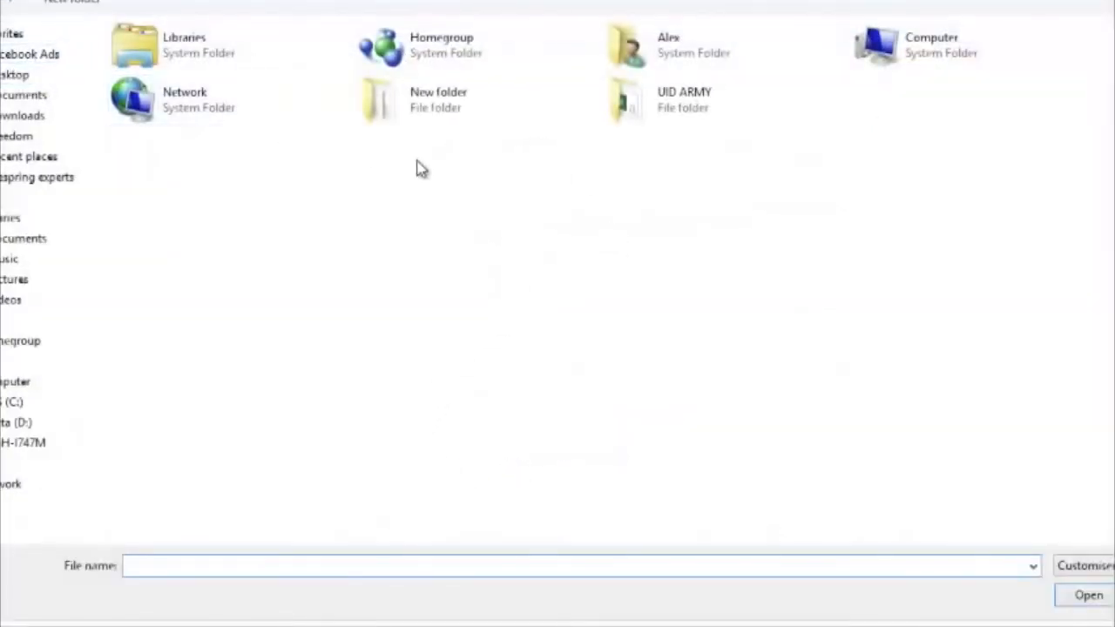
double_click(636, 105)
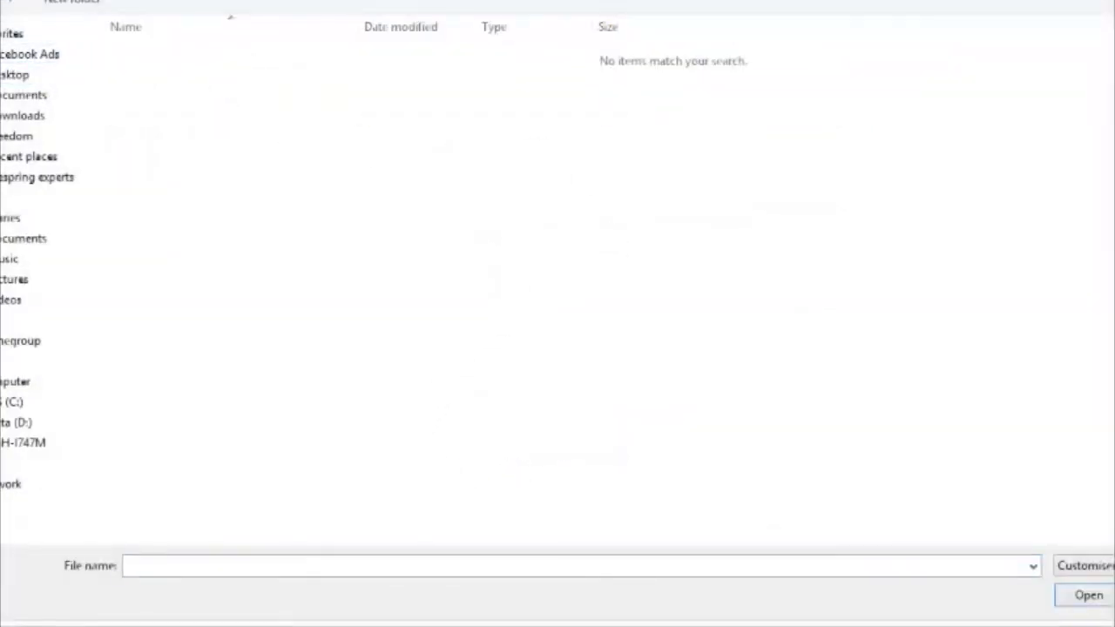
left_click(2, 2)
left_click(1085, 566)
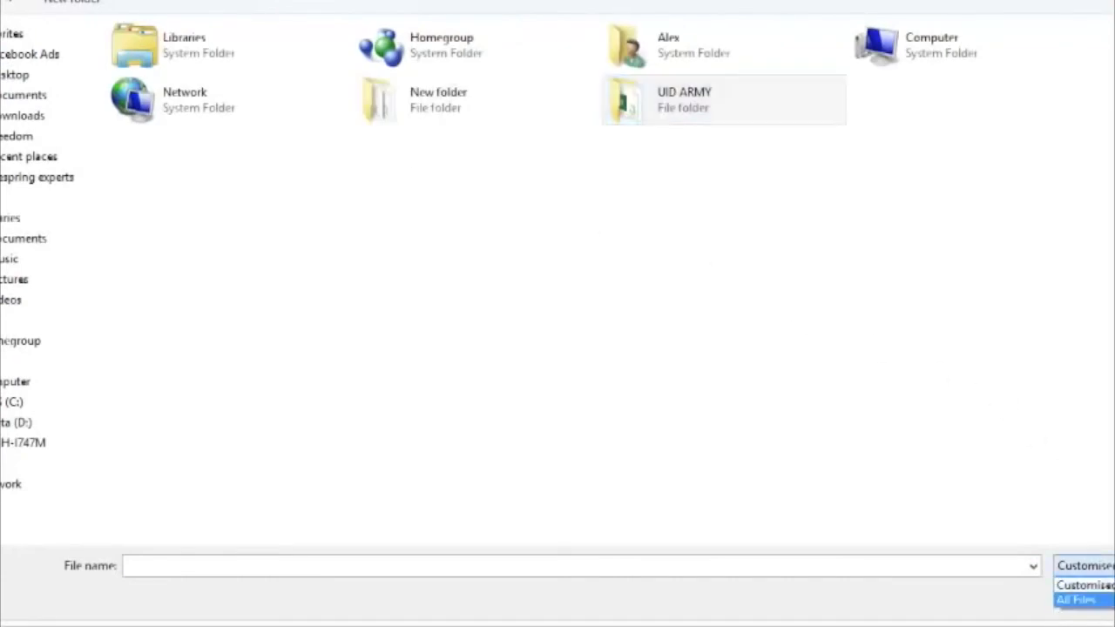
left_click(1076, 600)
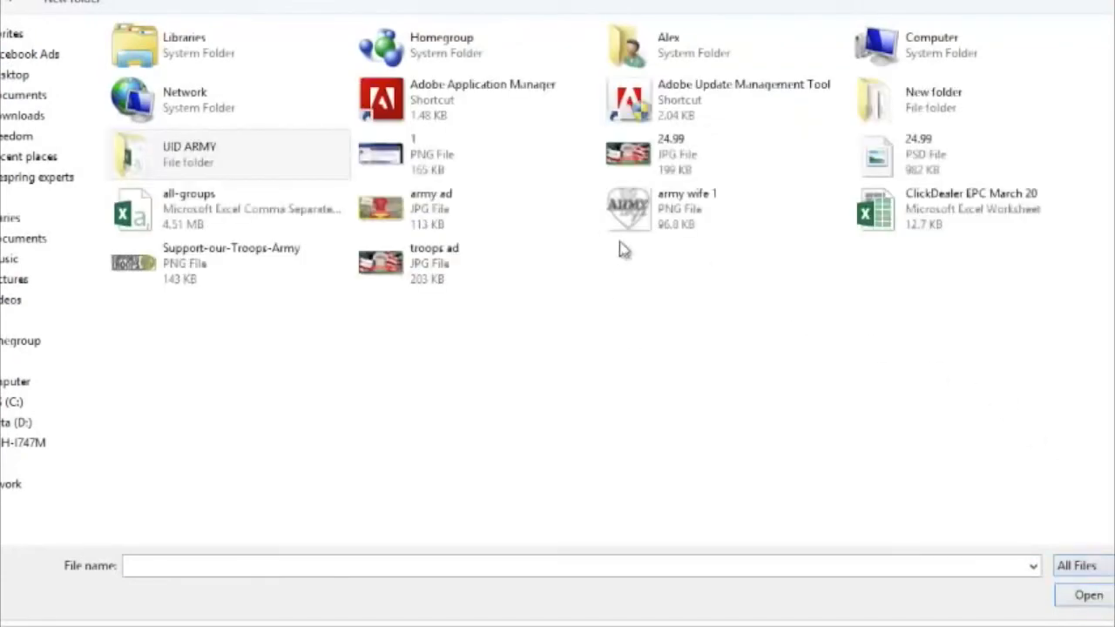
Step: Choose the all-groups CSV file as the source and create the custom audience, closing its confirmation
double_click(187, 168)
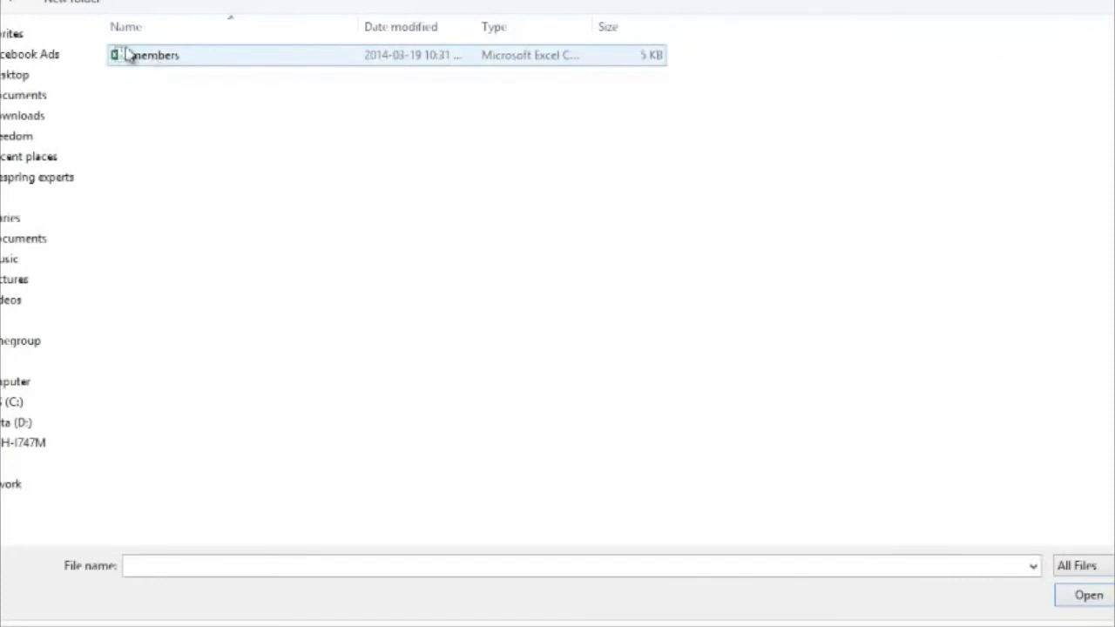
left_click(2, 2)
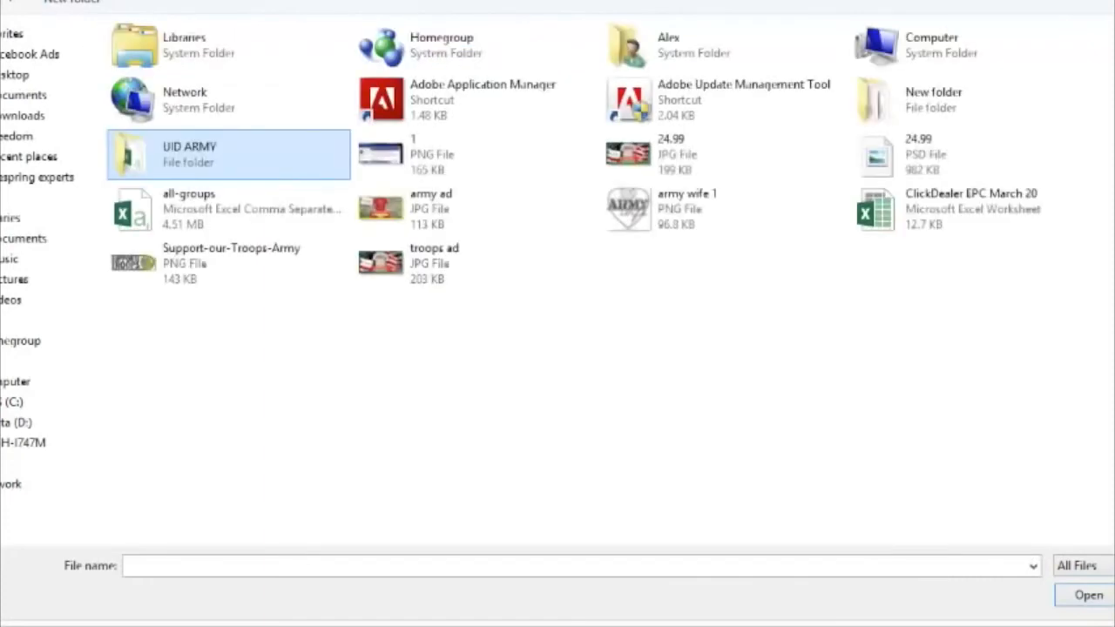
left_click(246, 210)
double_click(201, 211)
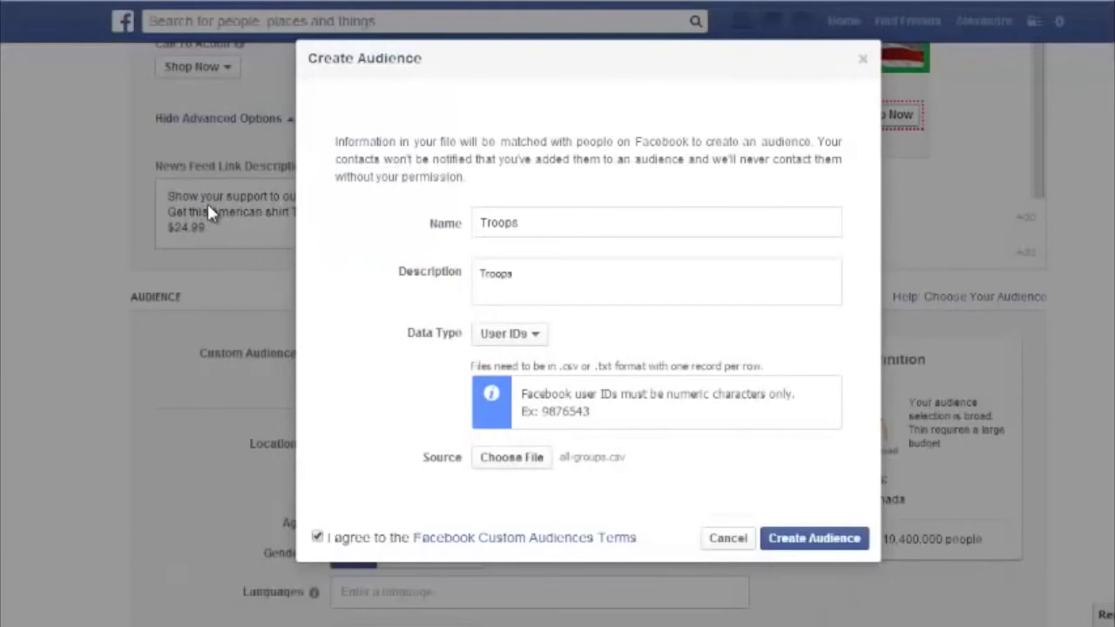
left_click(815, 538)
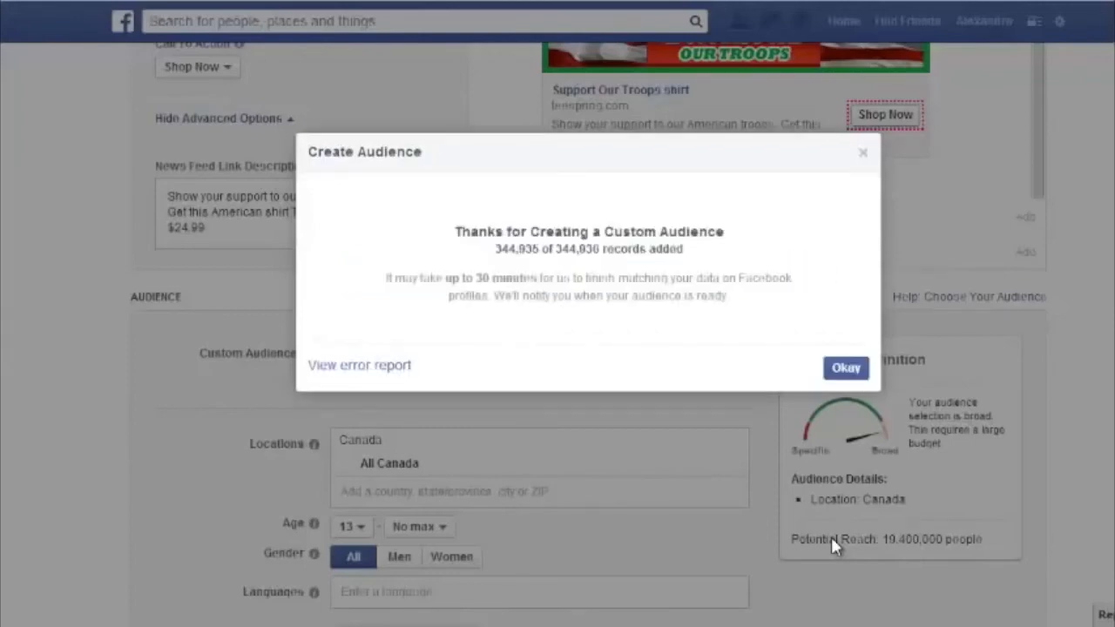
left_click(840, 368)
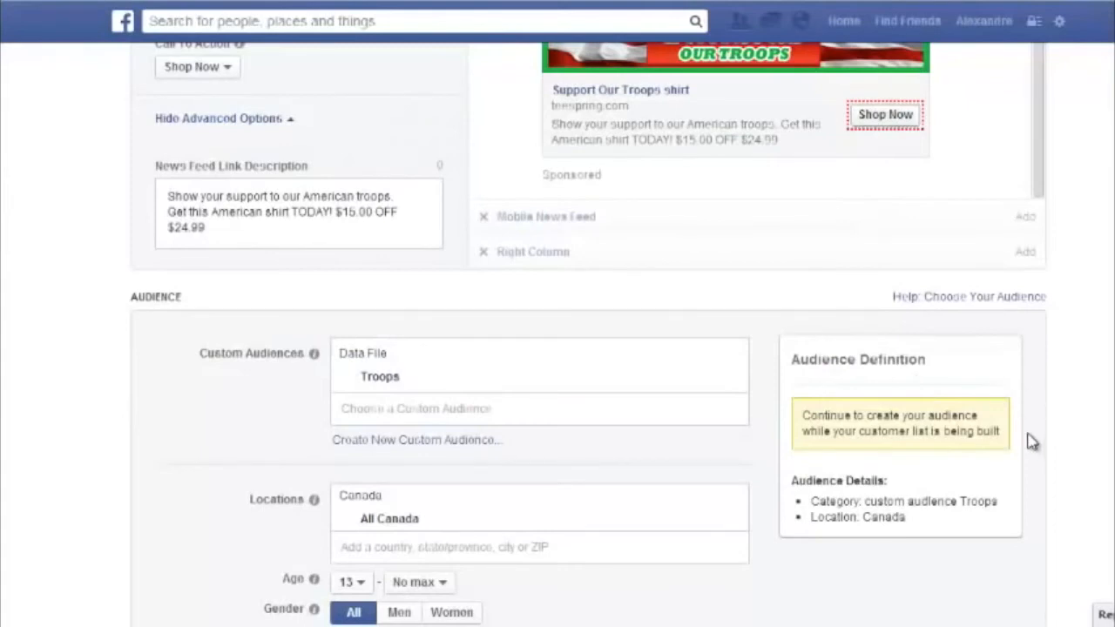
Step: Replace Canada with United States as the audience location and set the minimum age to 18
scroll(316, 431, "down", 1)
left_click(364, 488)
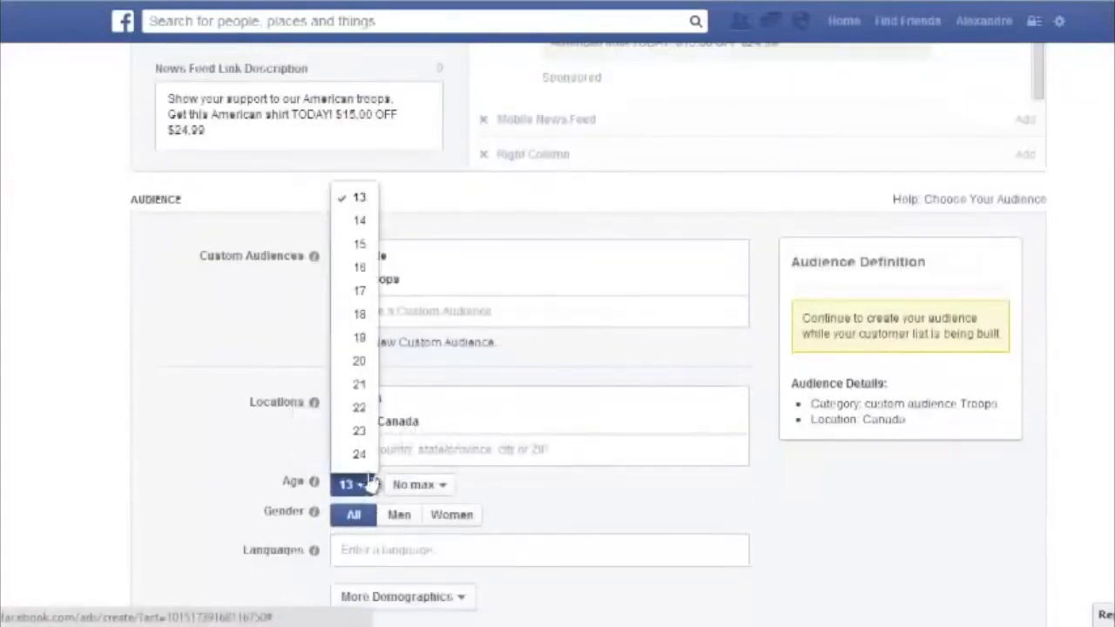
left_click(266, 340)
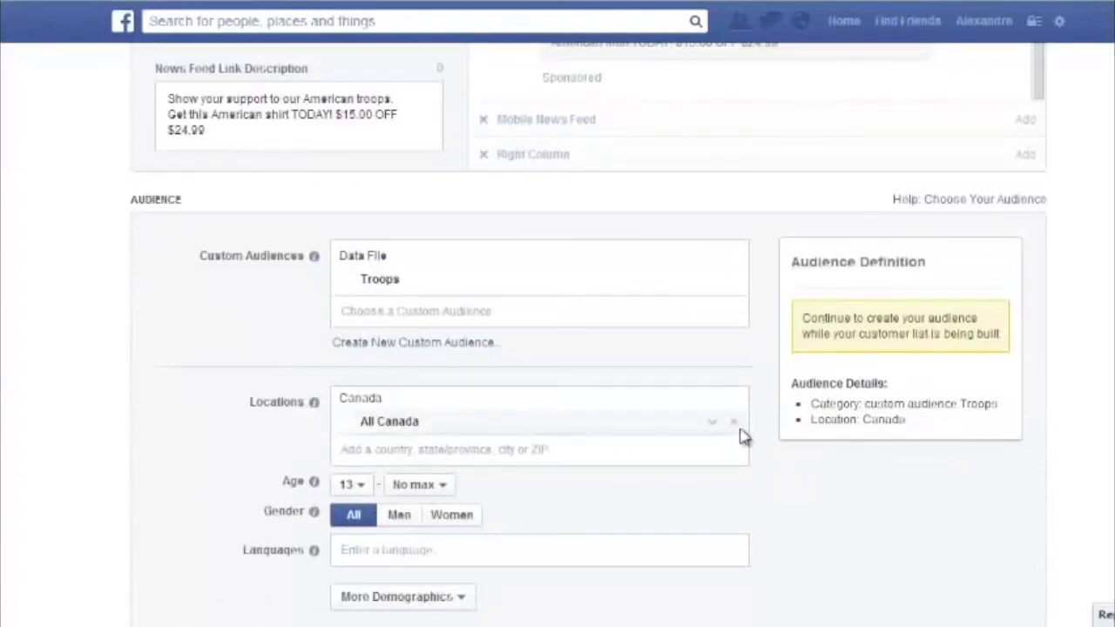
left_click(736, 425)
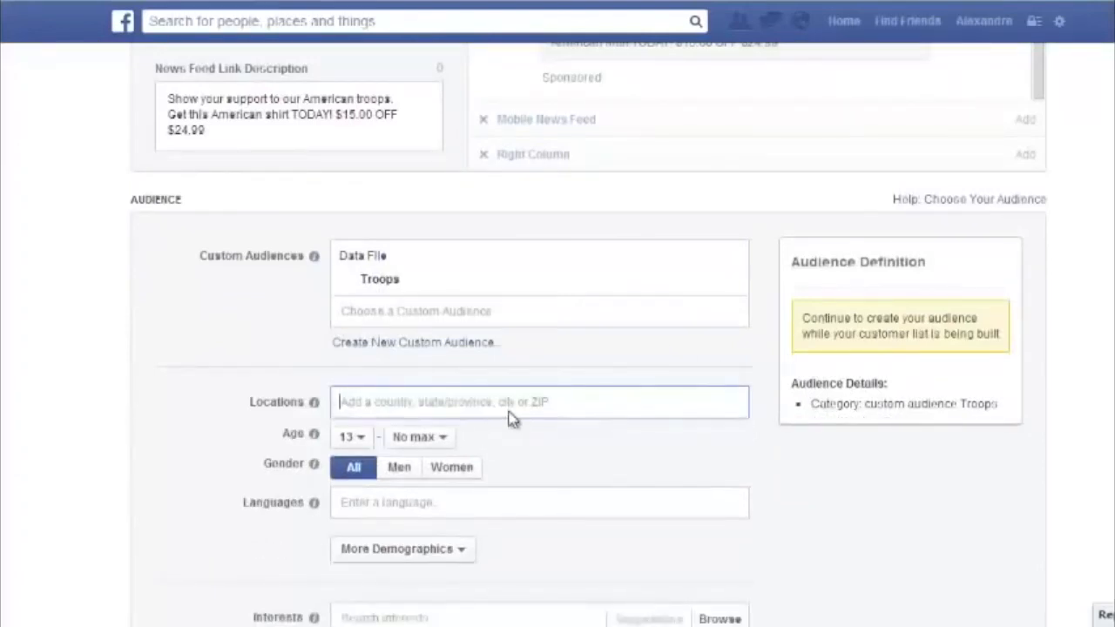
type("United")
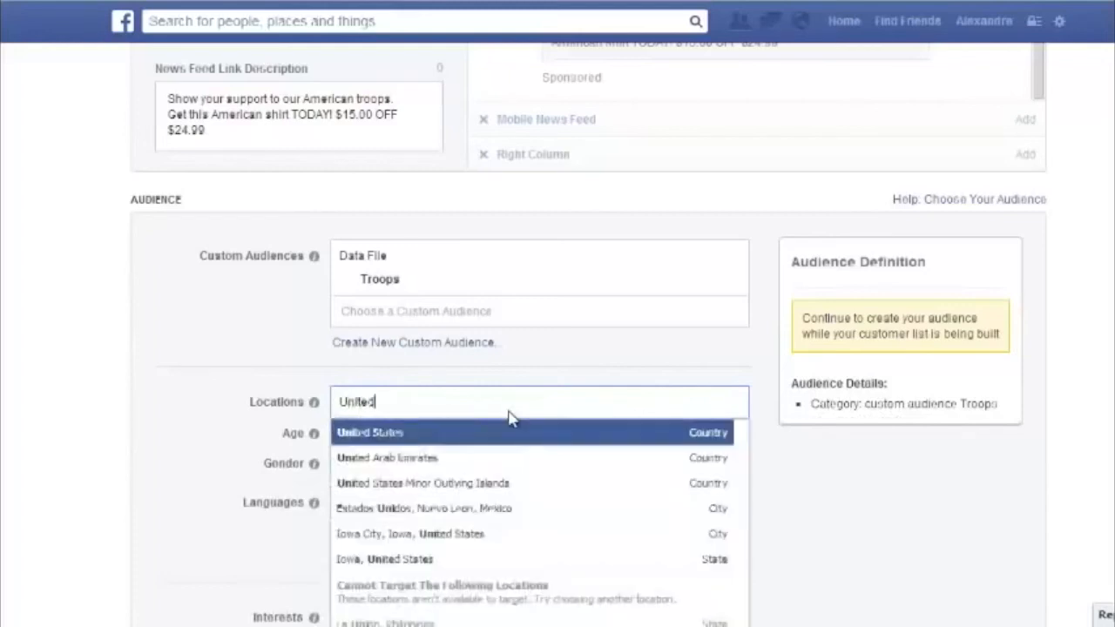
left_click(491, 438)
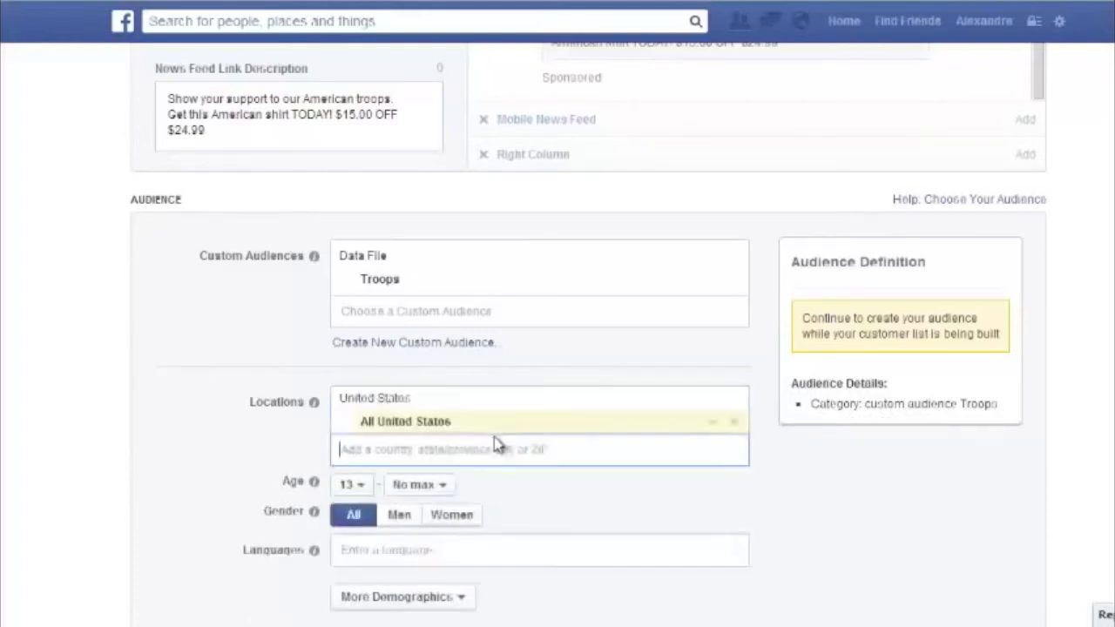
left_click(357, 485)
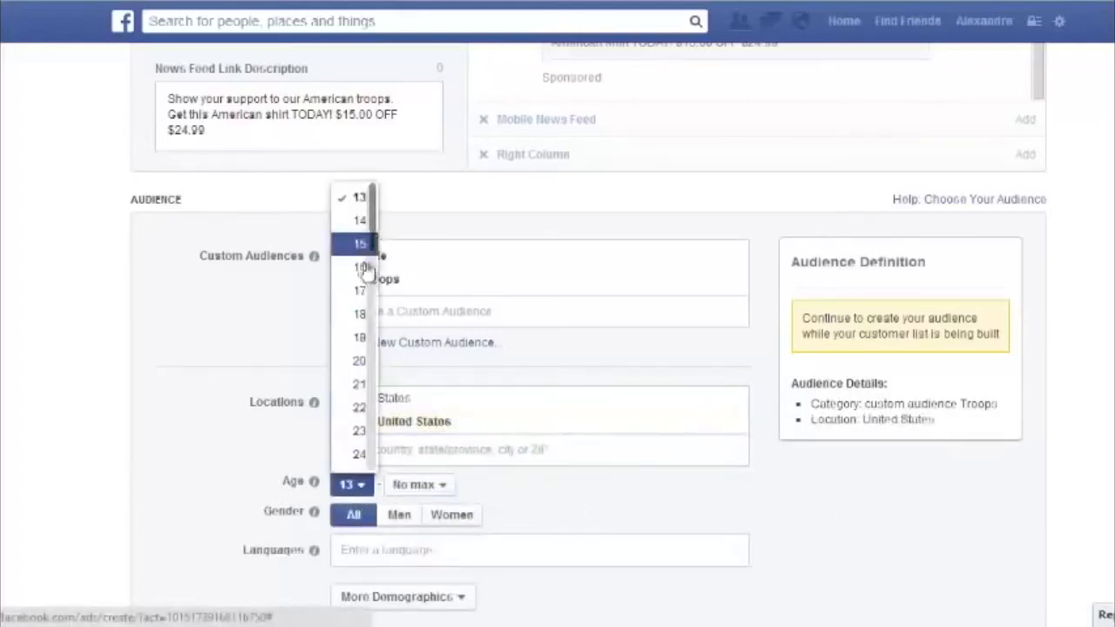
left_click(361, 312)
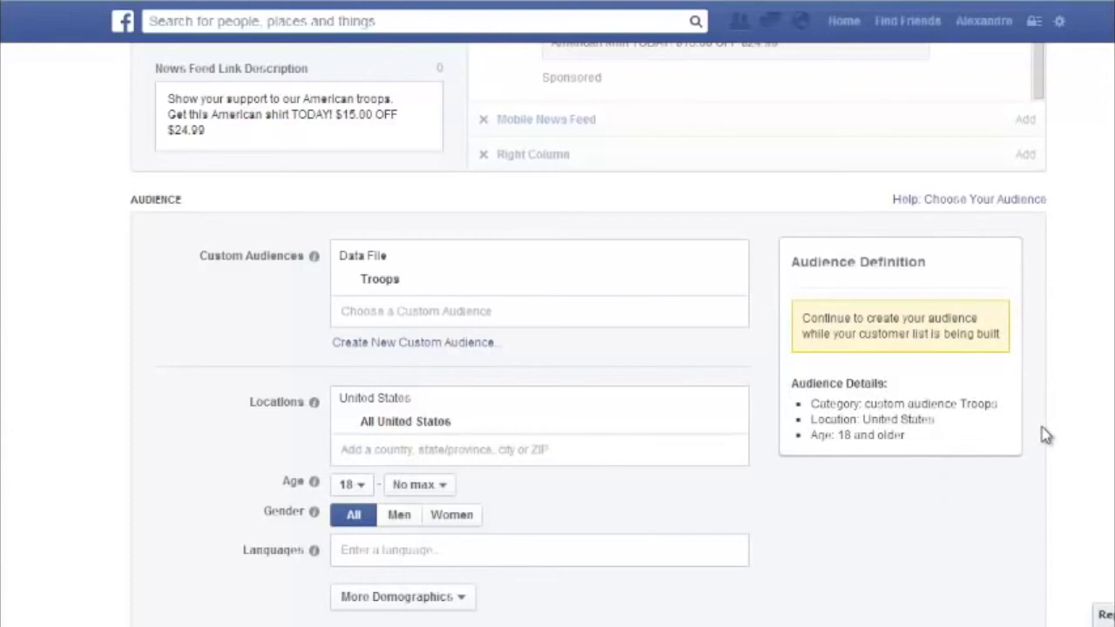
Step: Set the ad set's daily budget to $15.00
scroll(1075, 413, "down", 2)
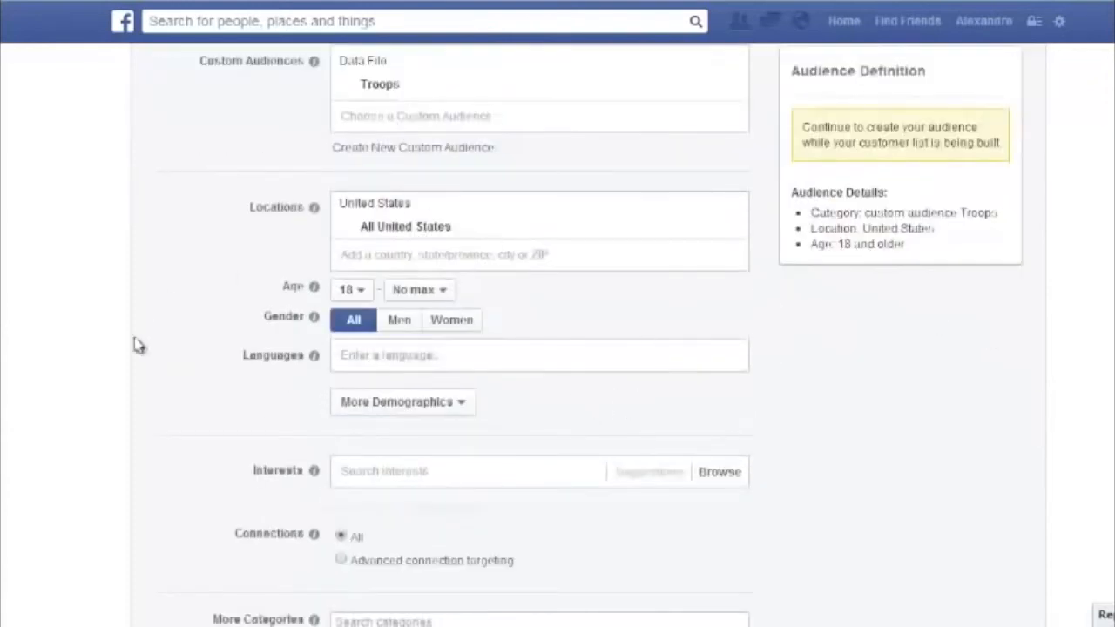
scroll(435, 288, "down", 2)
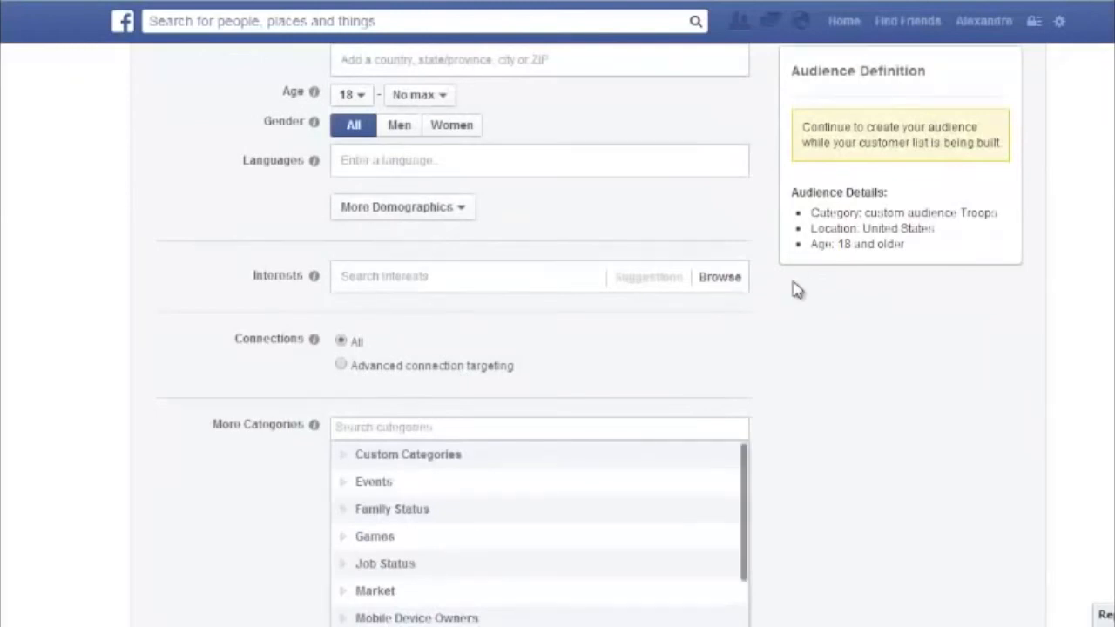
scroll(538, 269, "down", 2)
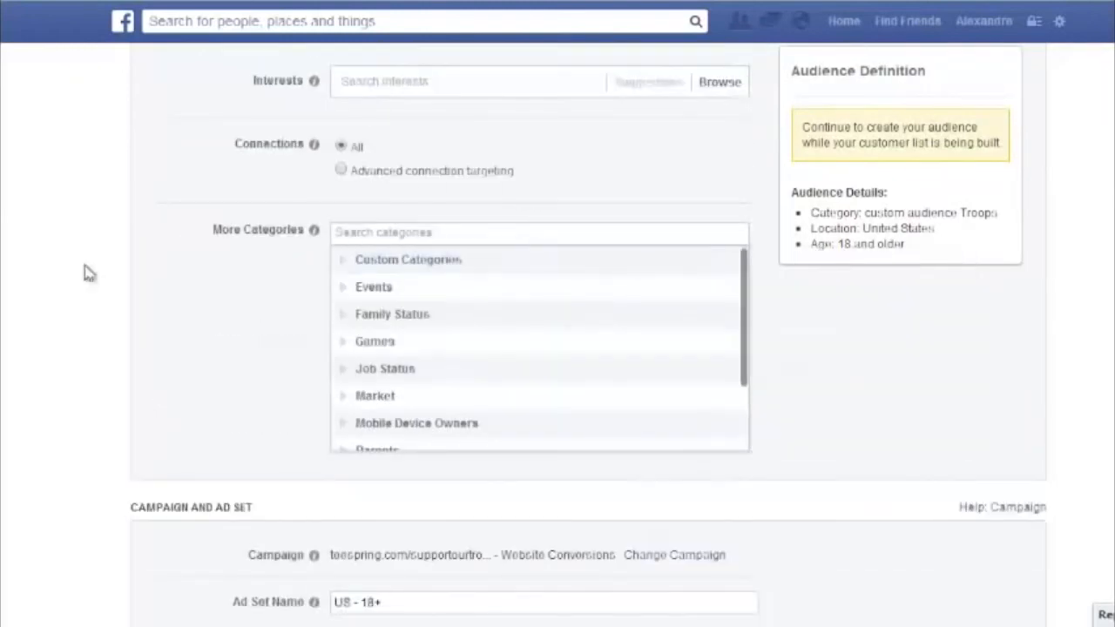
scroll(62, 286, "down", 3)
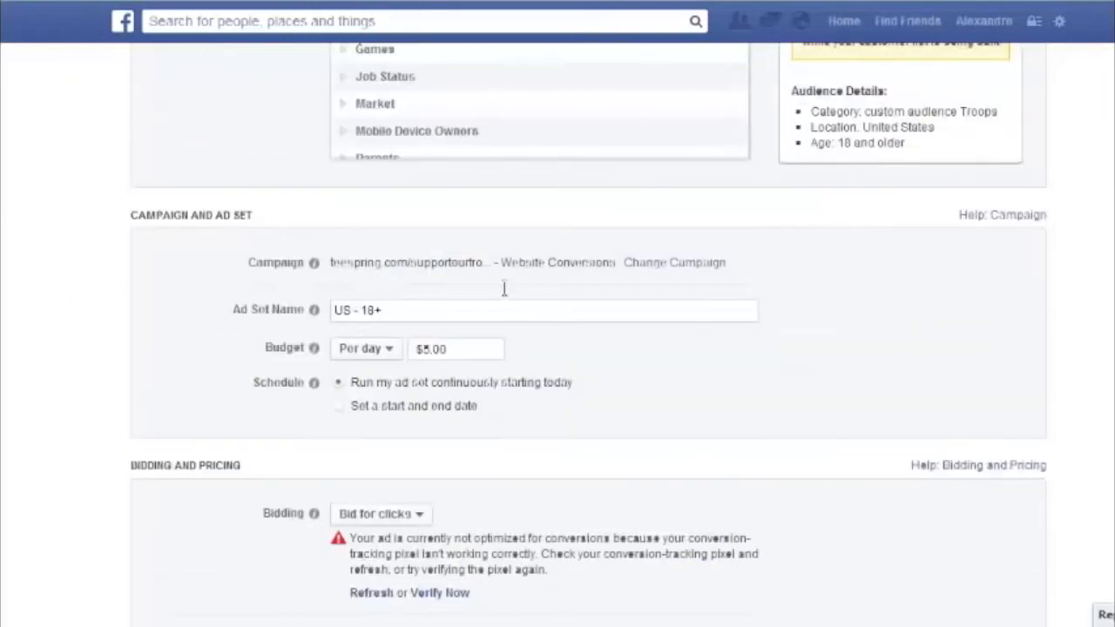
double_click(428, 348)
type("15.00")
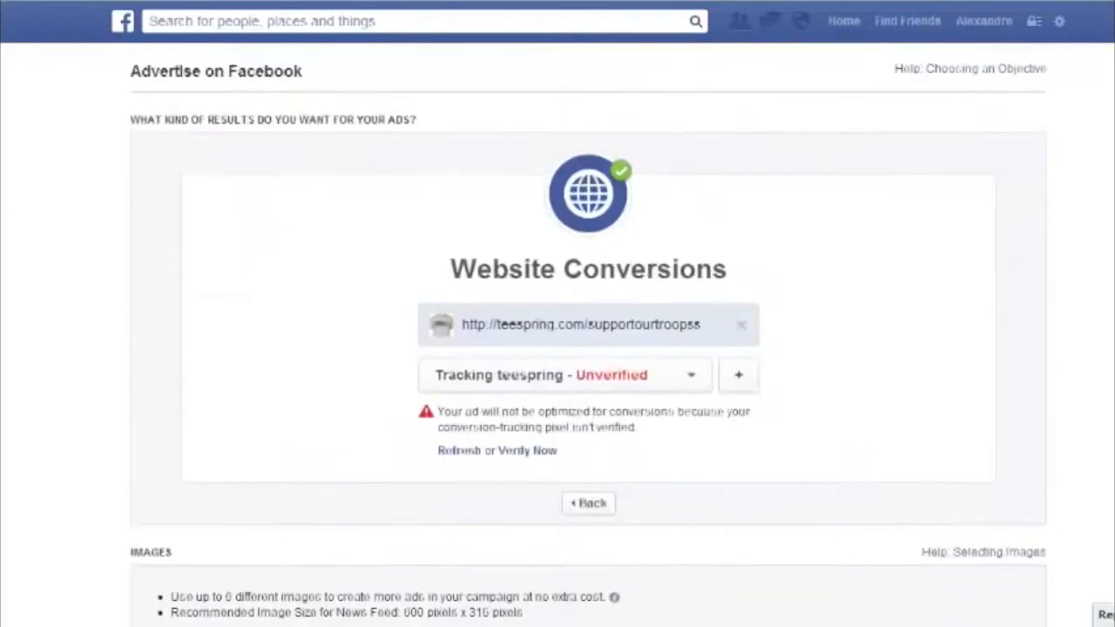
Step: Review the ad previews, followed by the campaign budget, schedule, bidding and pricing settings down to the order section
scroll(1078, 255, "down", 12)
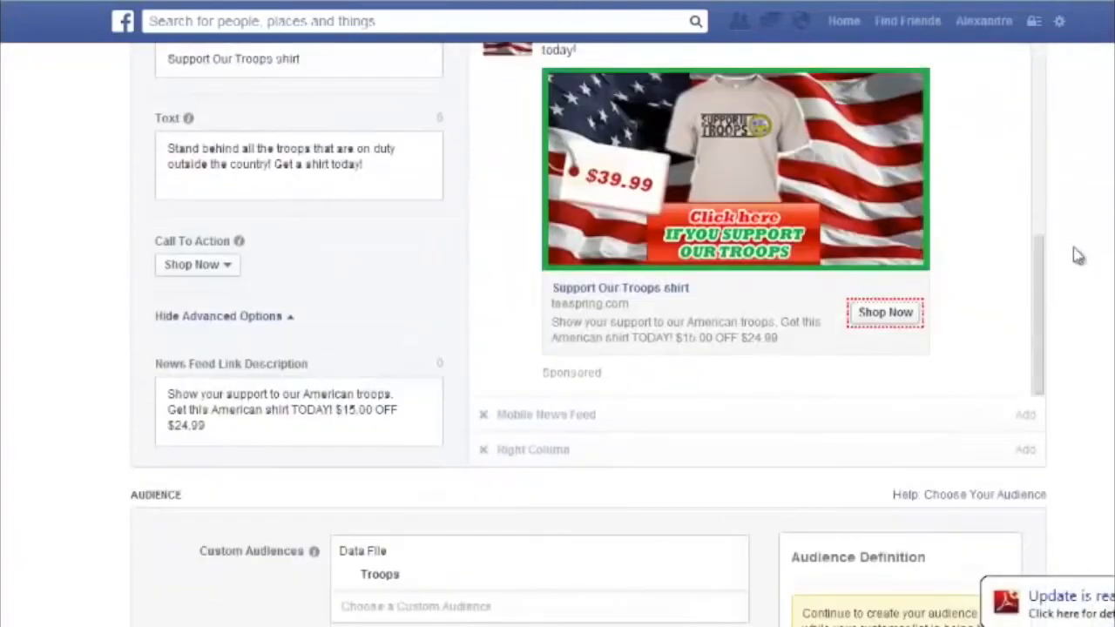
left_click_drag(1040, 289, 1039, 82)
scroll(1041, 86, "up", 1)
scroll(1011, 212, "up", 1)
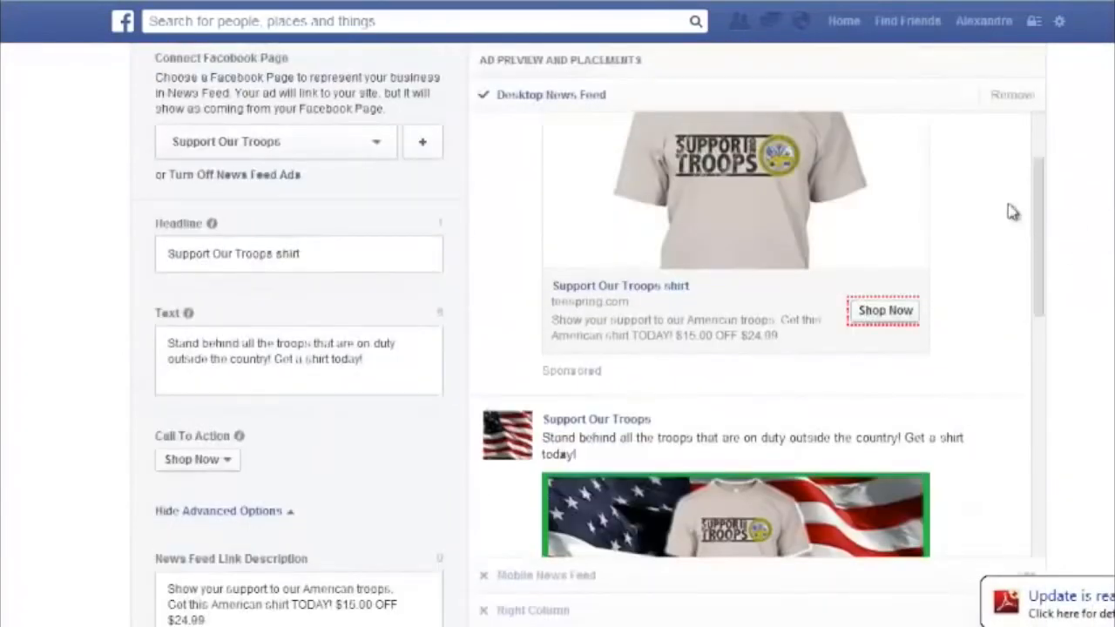
left_click_drag(1036, 212, 1070, 177)
scroll(558, 335, "down", 15)
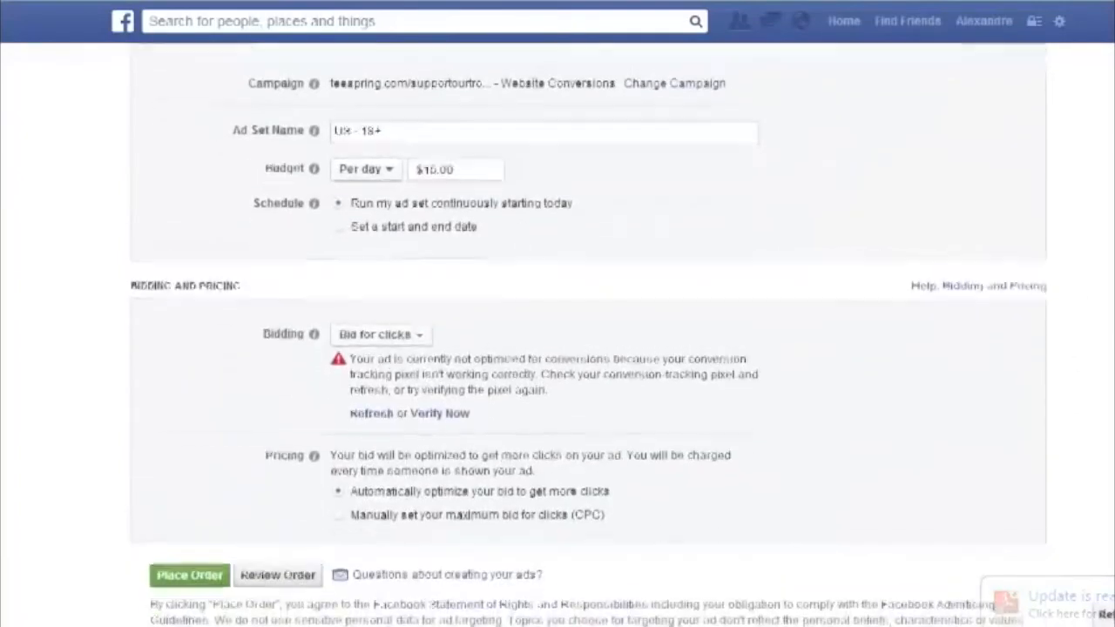
scroll(340, 291, "up", 1)
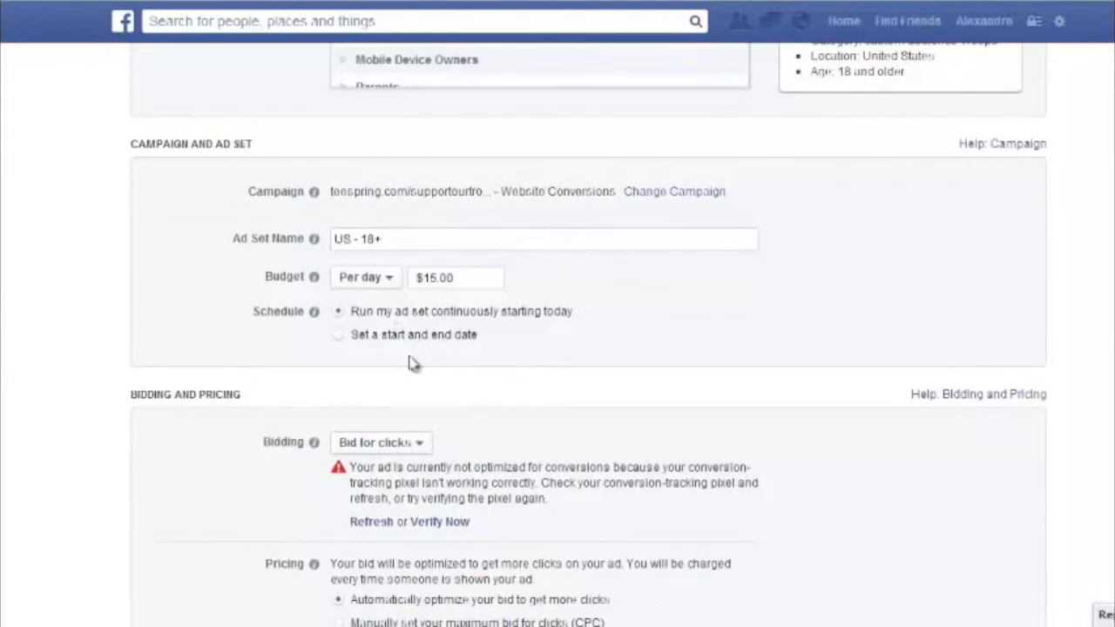
scroll(588, 334, "up", 2)
scroll(588, 334, "down", 2)
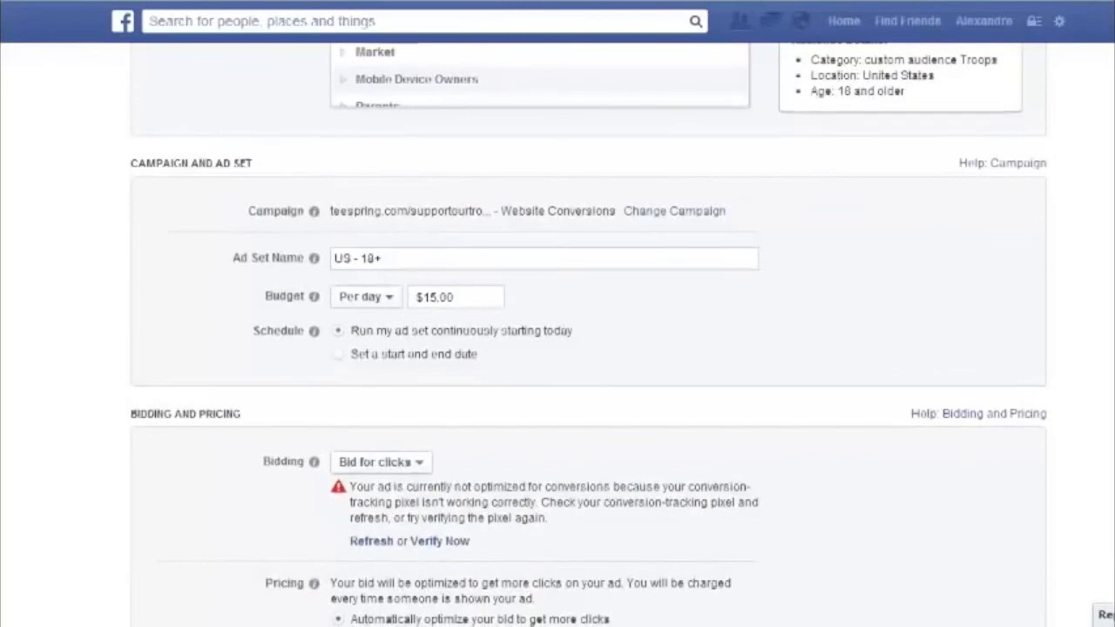
scroll(588, 334, "up", 1)
scroll(588, 334, "down", 5)
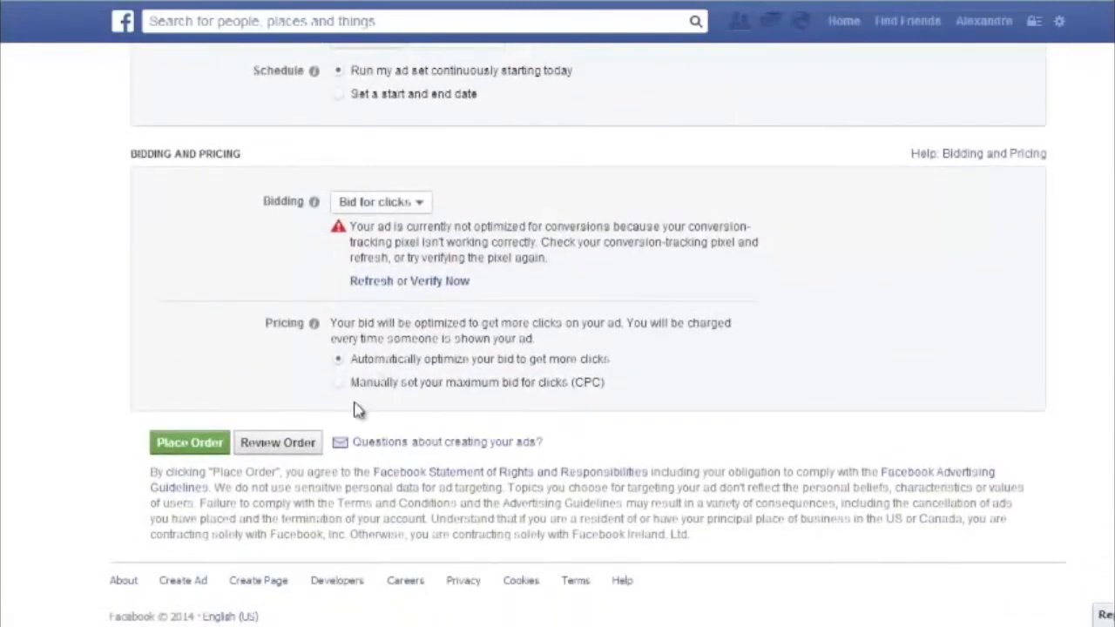
Step: Switch the pricing to a manually set maximum bid for clicks (CPC) and select the bid amount for editing
left_click(358, 390)
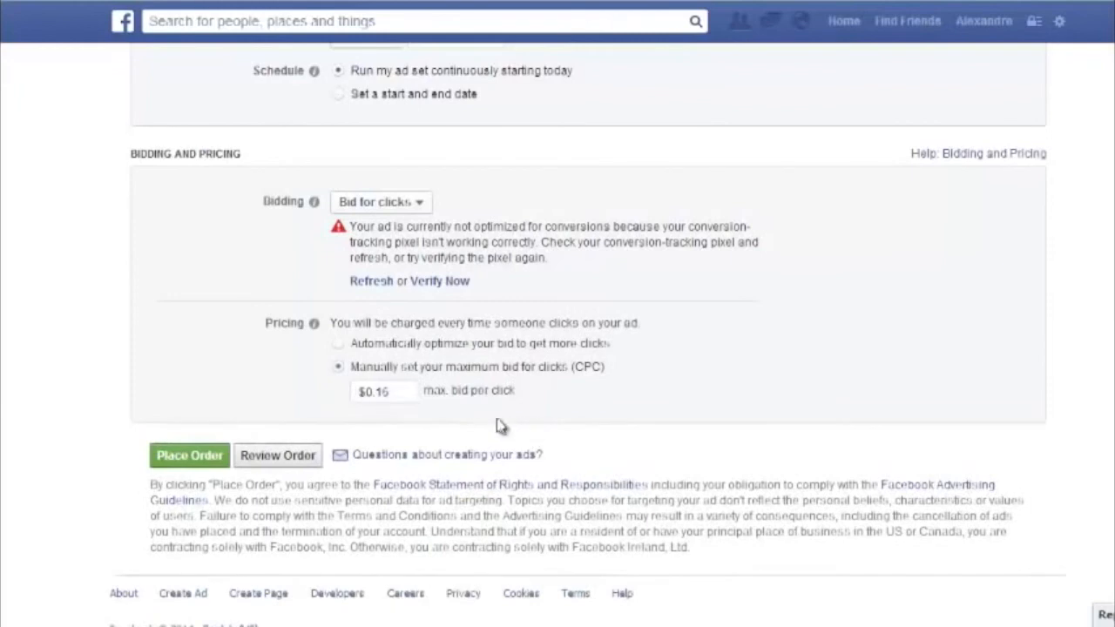
double_click(387, 393)
double_click(406, 391)
left_click(399, 392)
Step: Place the ad order and continue past the confirmation to the campaign overview
left_click(193, 466)
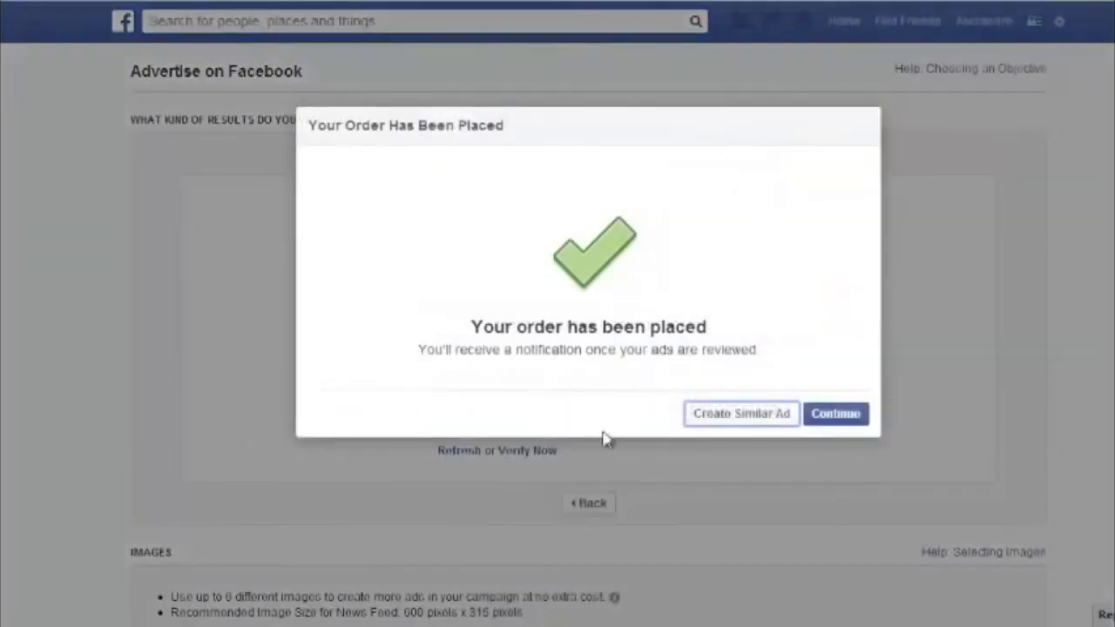
left_click(852, 425)
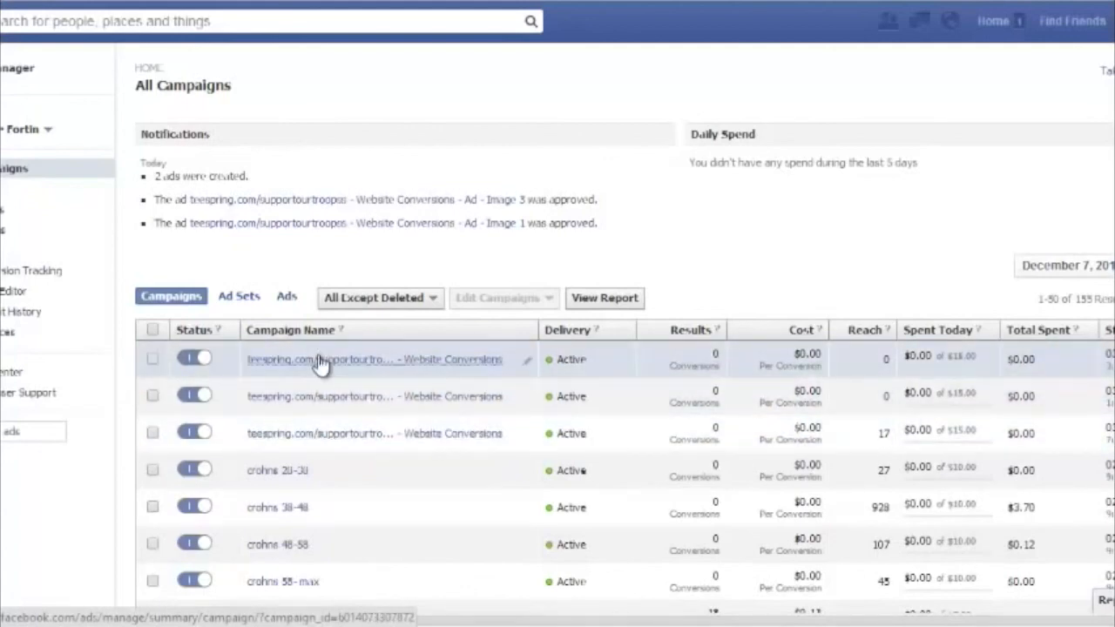
Step: Look through the list of all campaigns, comparing their delivery, results, cost and reach
scroll(523, 438, "down", 4)
scroll(391, 398, "up", 2)
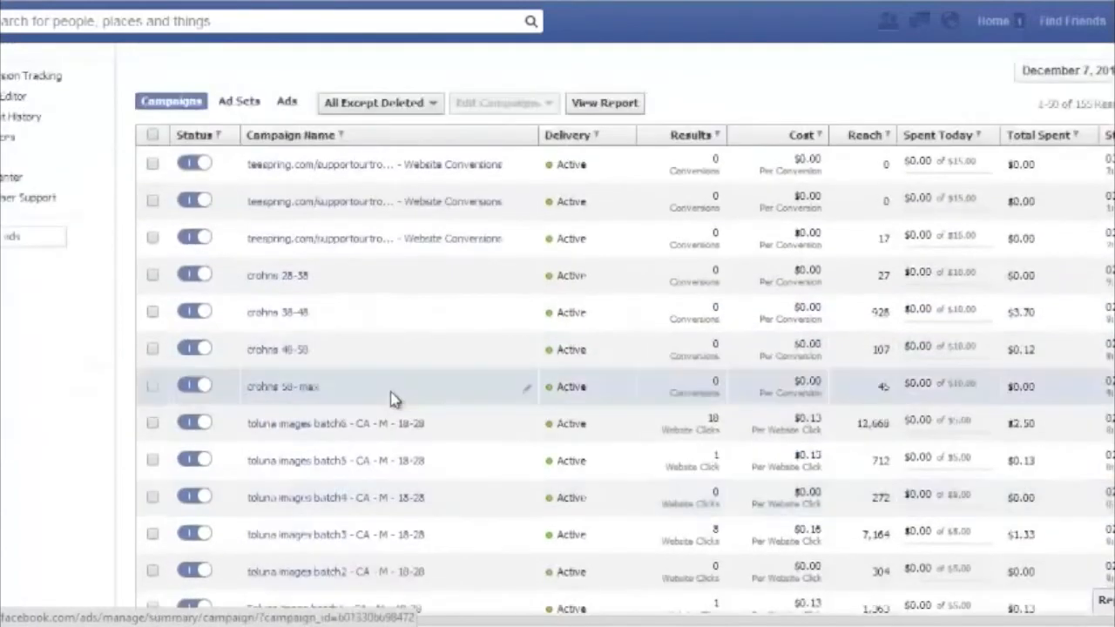
scroll(390, 399, "down", 2)
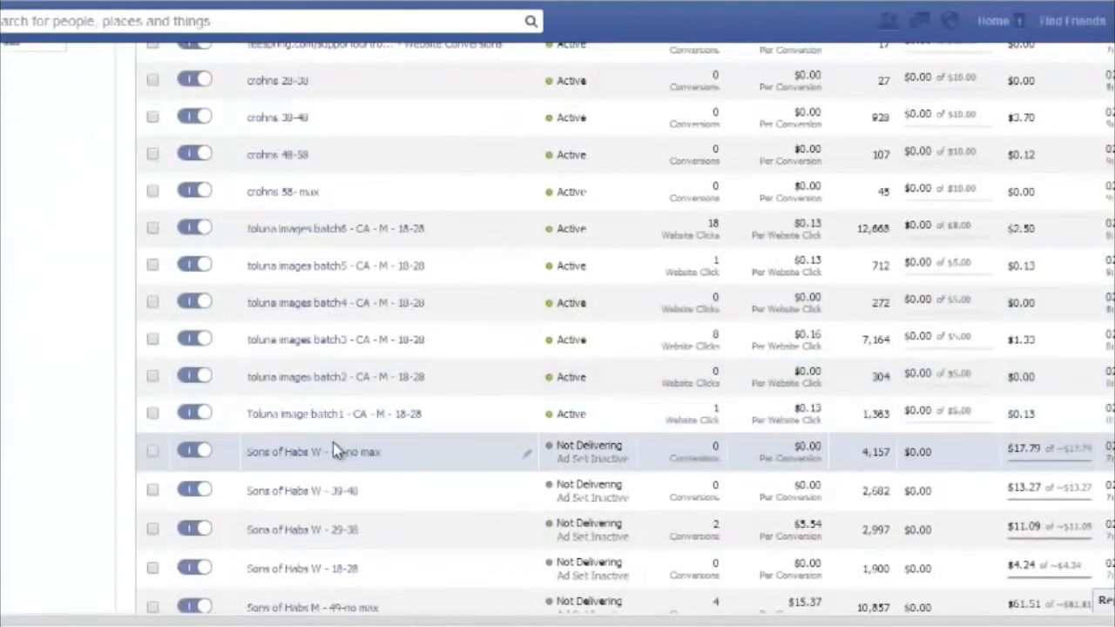
scroll(339, 451, "up", 10)
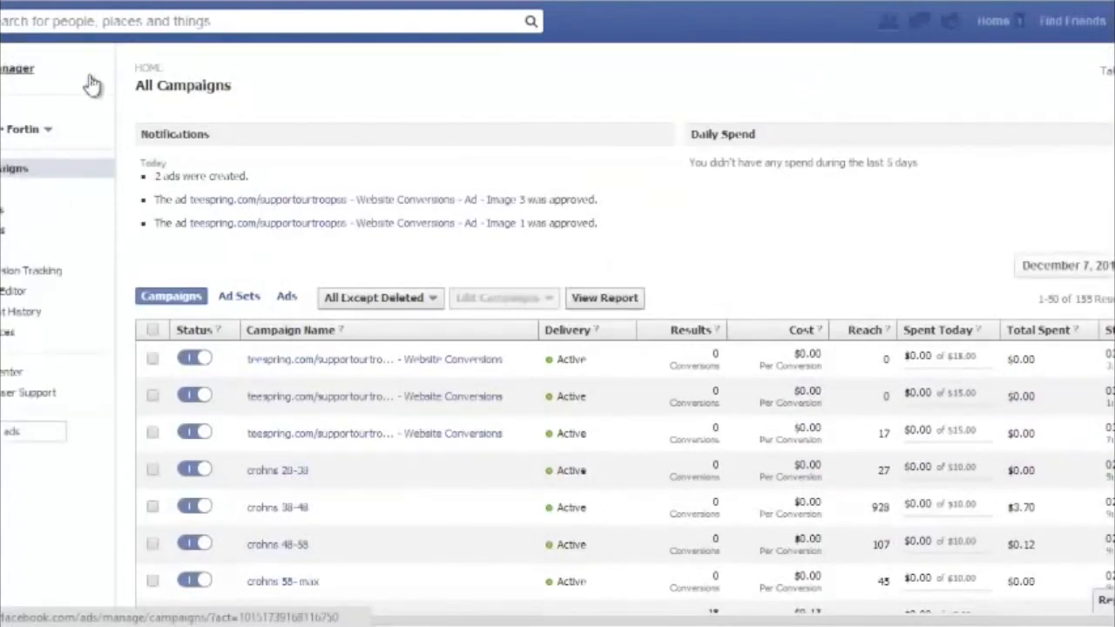
scroll(365, 271, "down", 5)
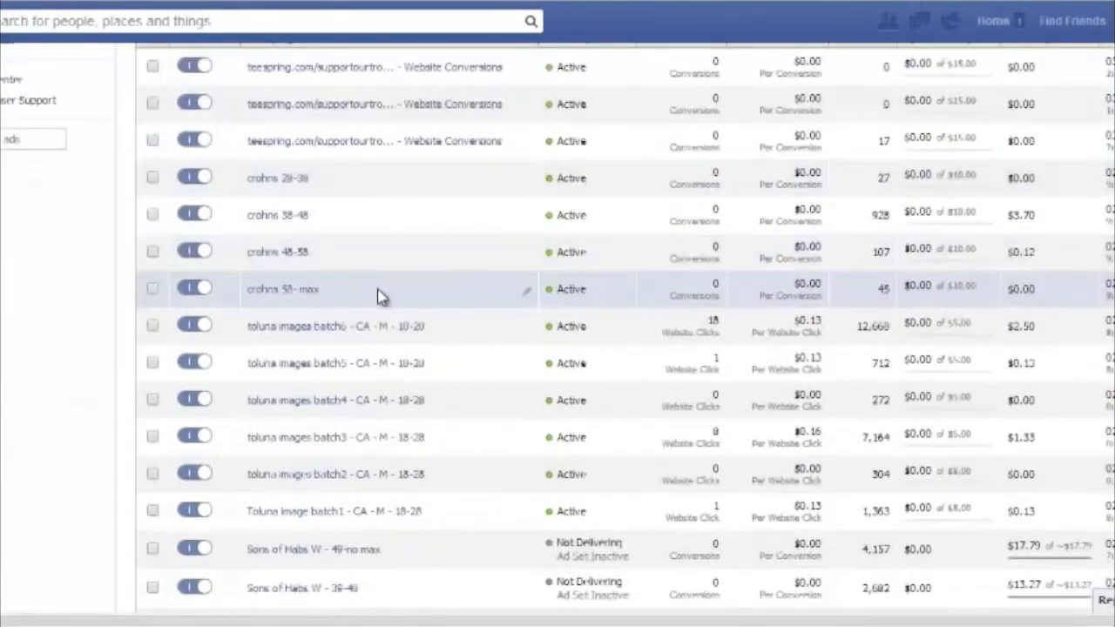
scroll(381, 296, "up", 2)
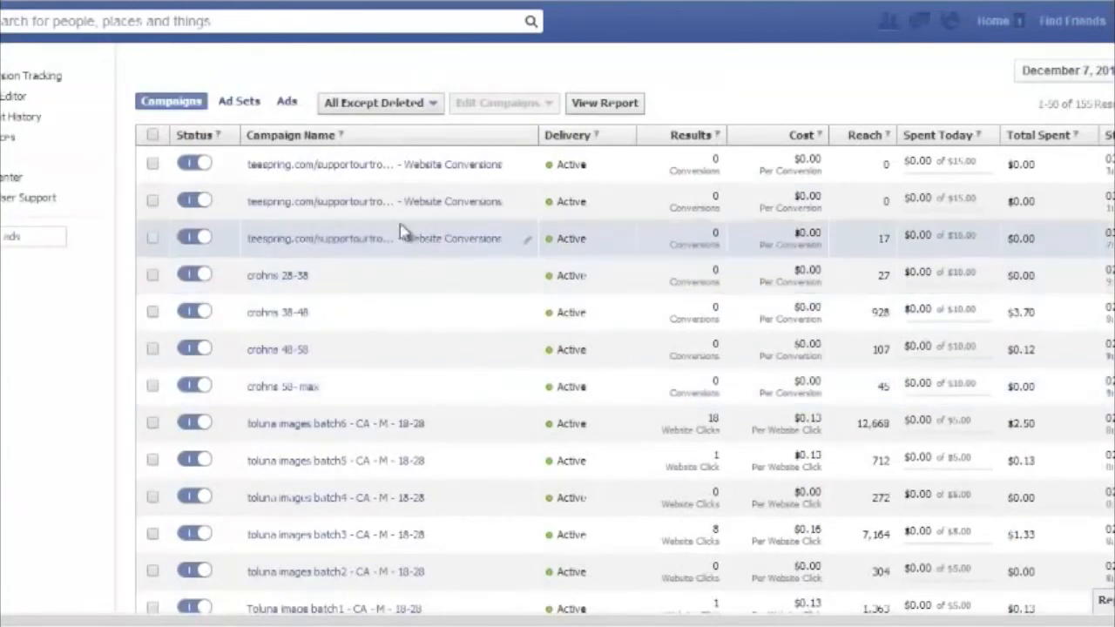
Step: Open the US - 18+ ad set of the newest teespring.com Website Conversions campaign and check the account notifications
left_click(414, 167)
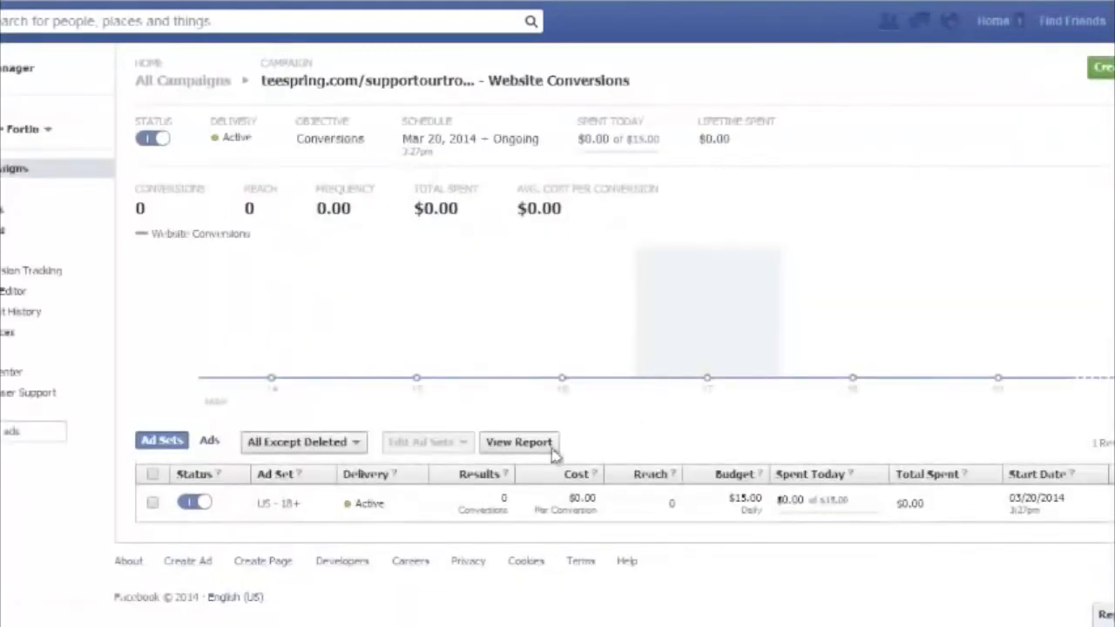
mouse_move(284, 517)
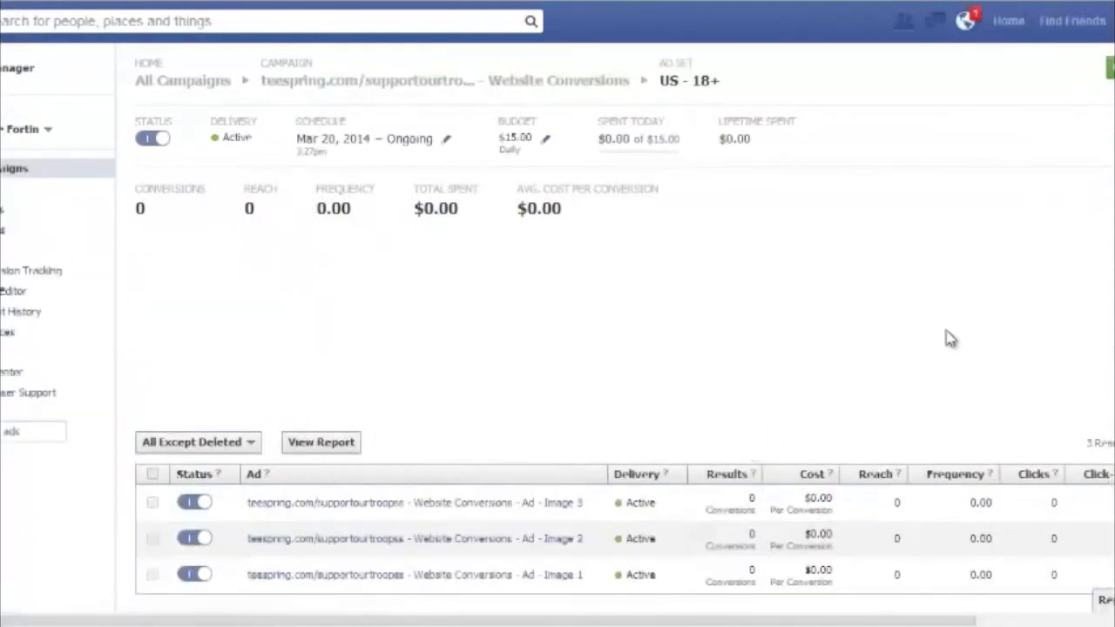
scroll(952, 338, "down", 2)
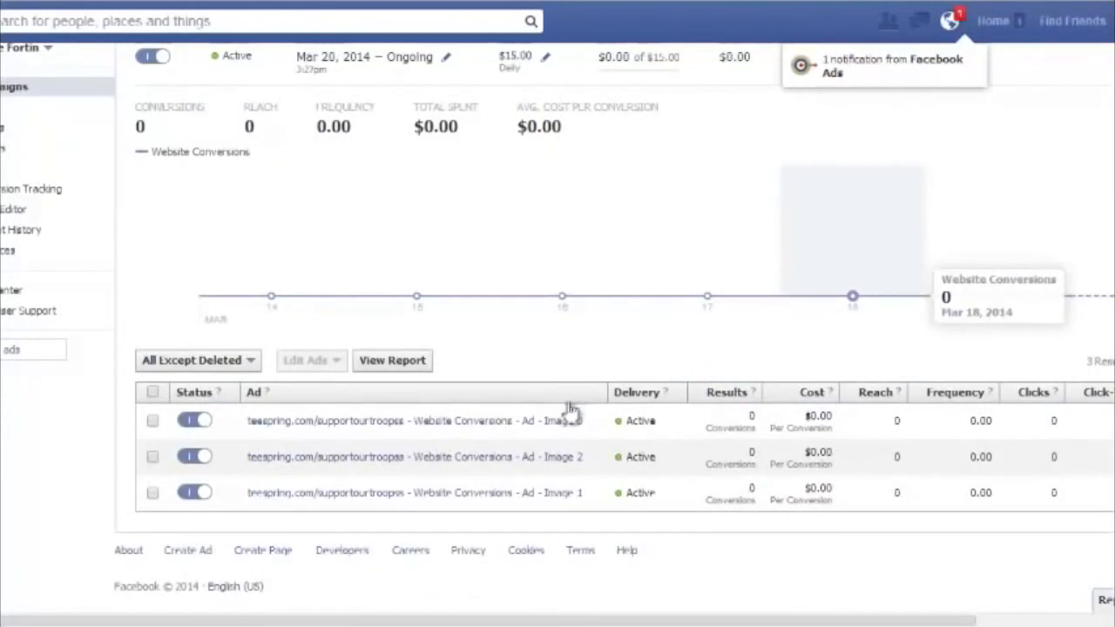
left_click(949, 21)
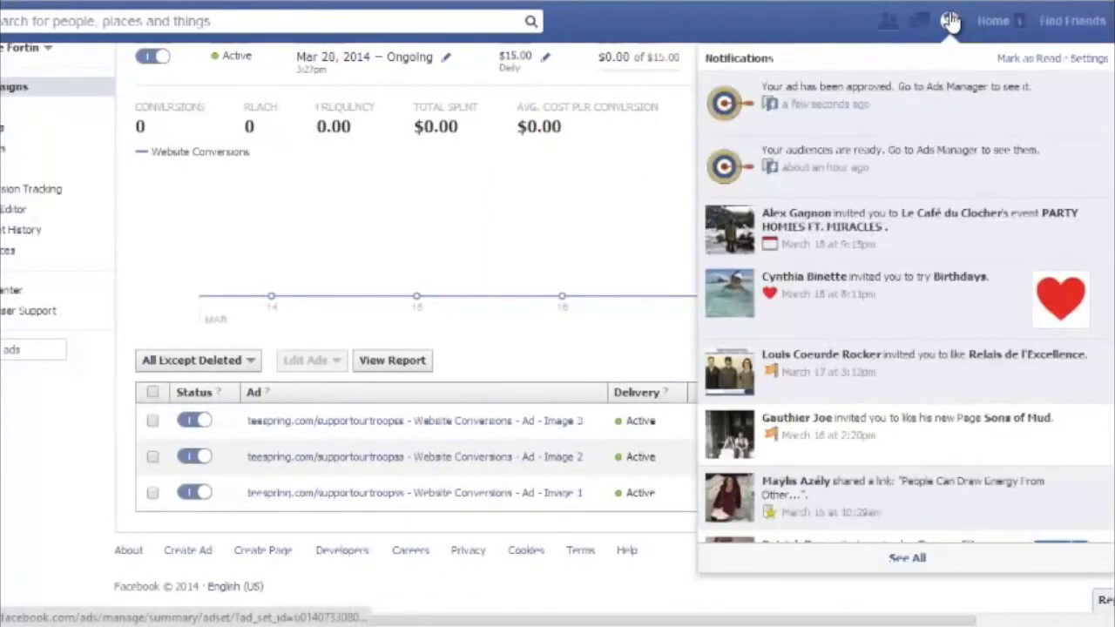
left_click(950, 21)
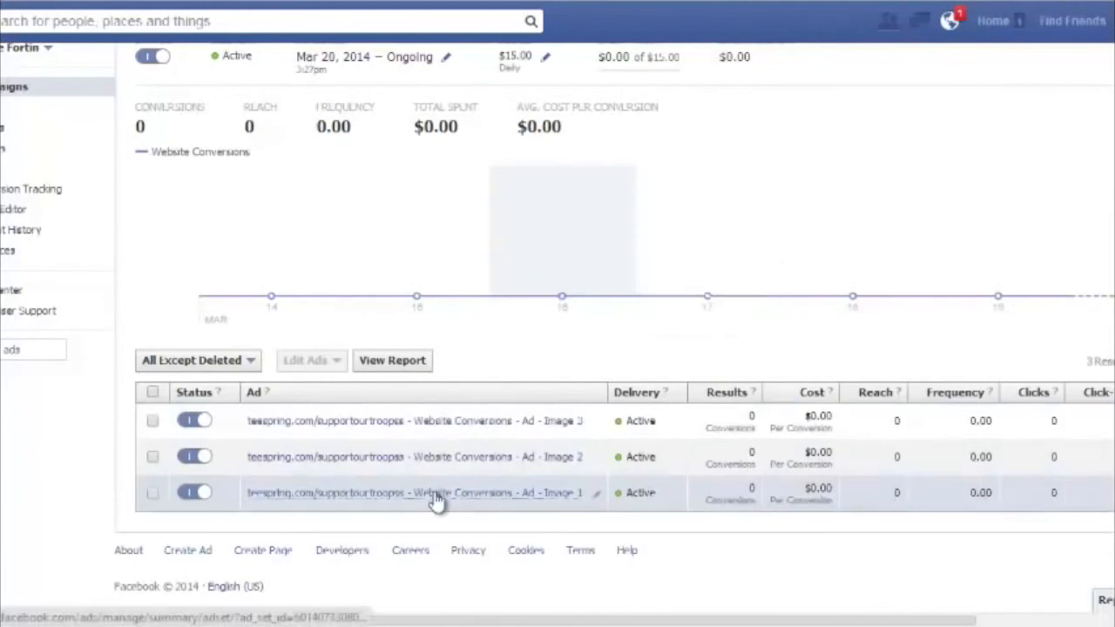
Step: Expand the Image 1 ad and examine its preview and targeting details
left_click(435, 501)
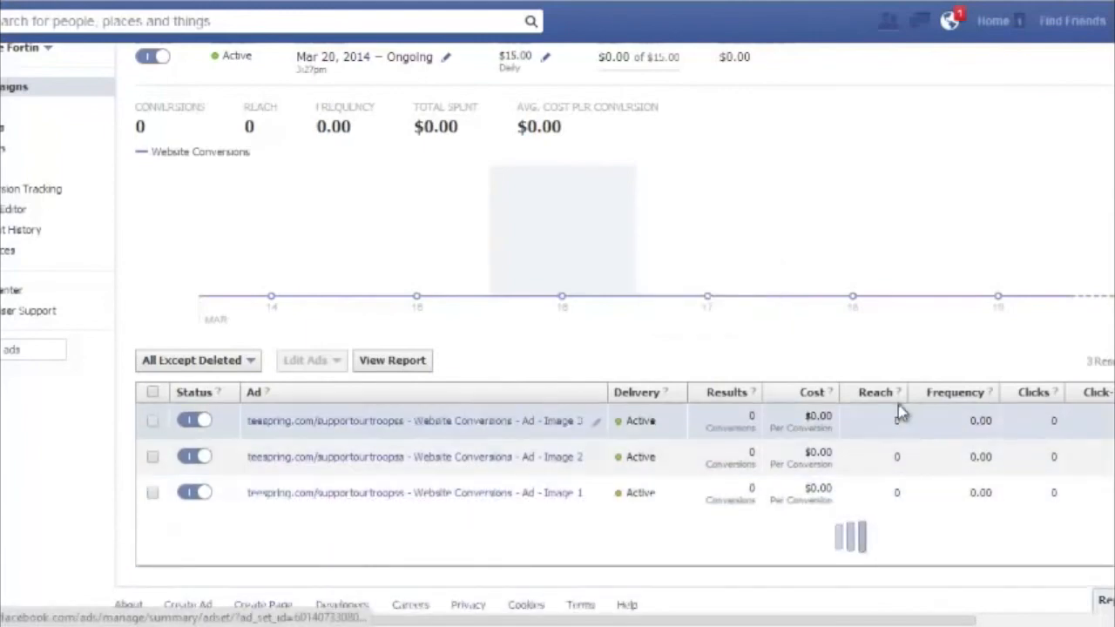
scroll(767, 460, "down", 3)
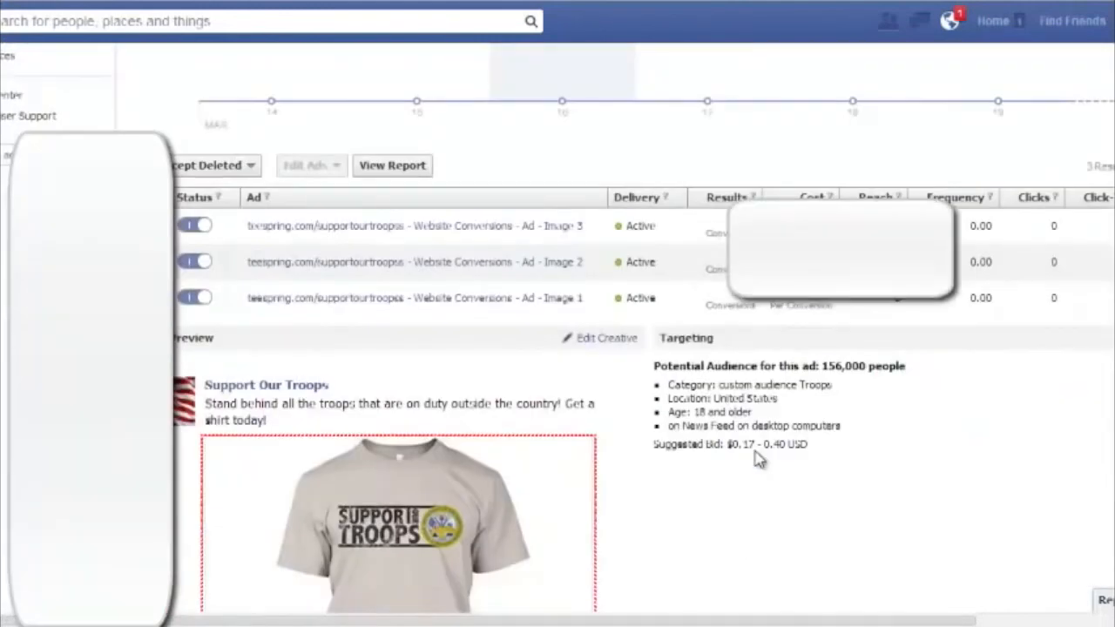
scroll(758, 460, "down", 3)
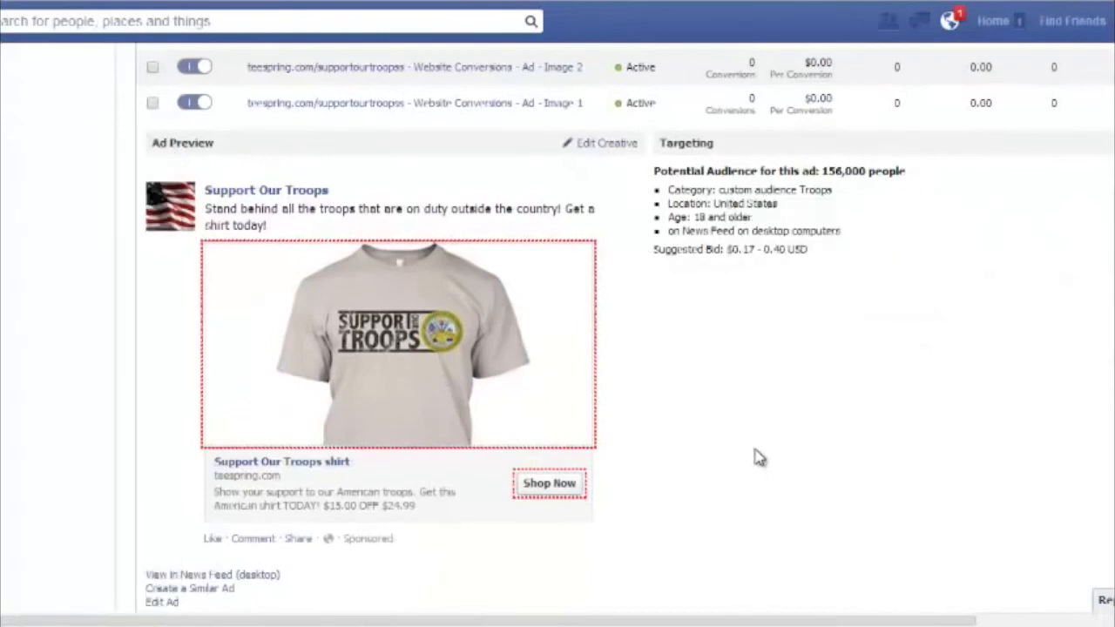
scroll(741, 403, "up", 3)
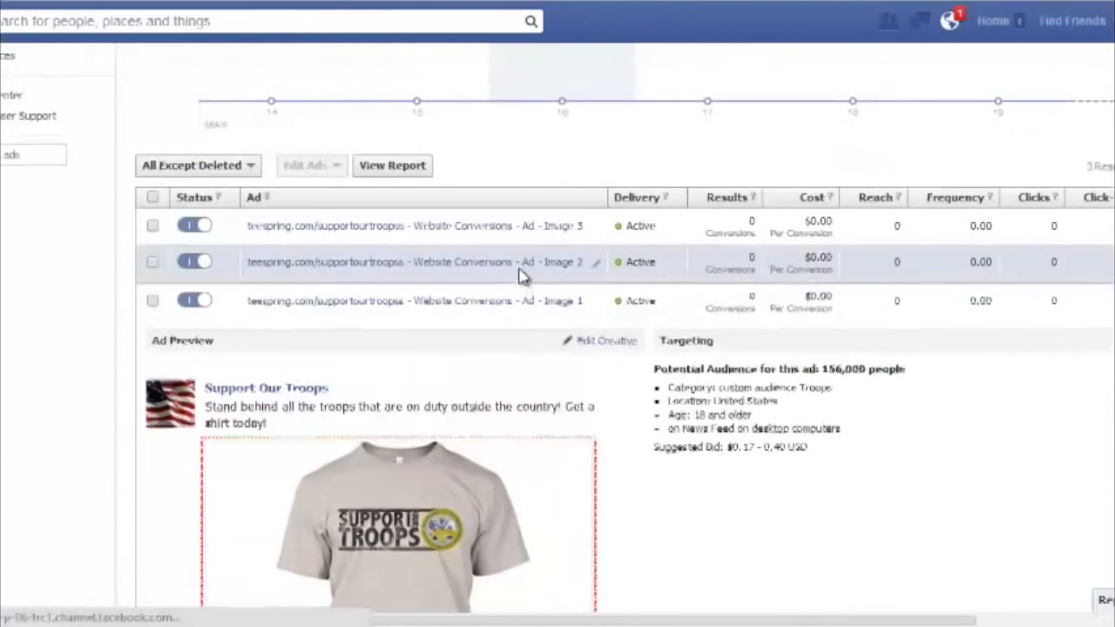
Step: Expand the Image 2 and Image 3 ads and examine their previews
left_click(521, 269)
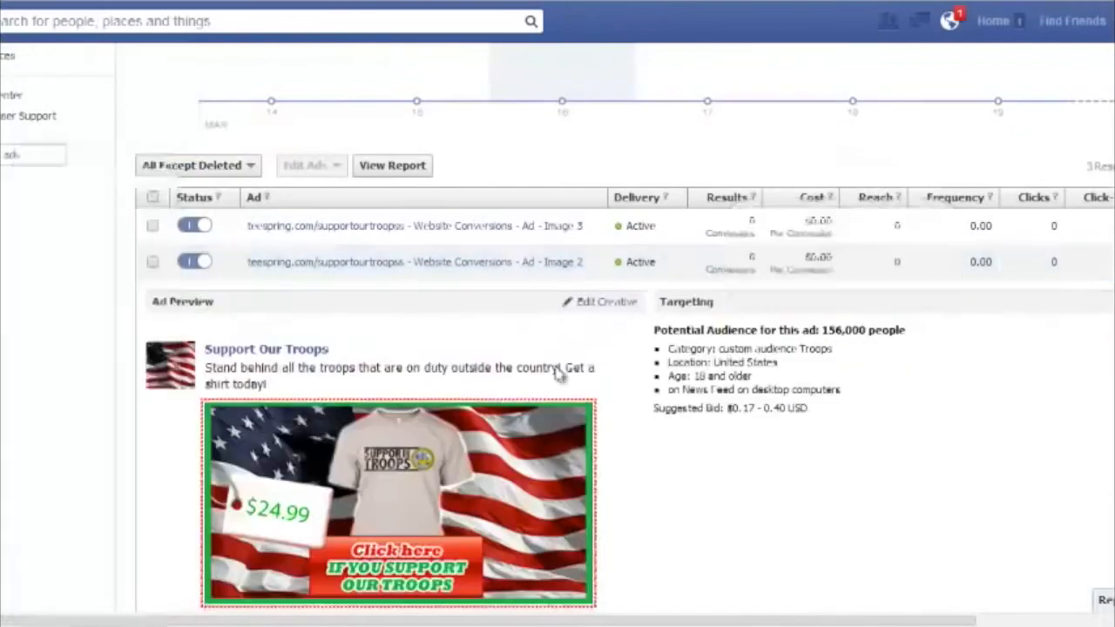
scroll(563, 370, "down", 2)
scroll(566, 366, "up", 1)
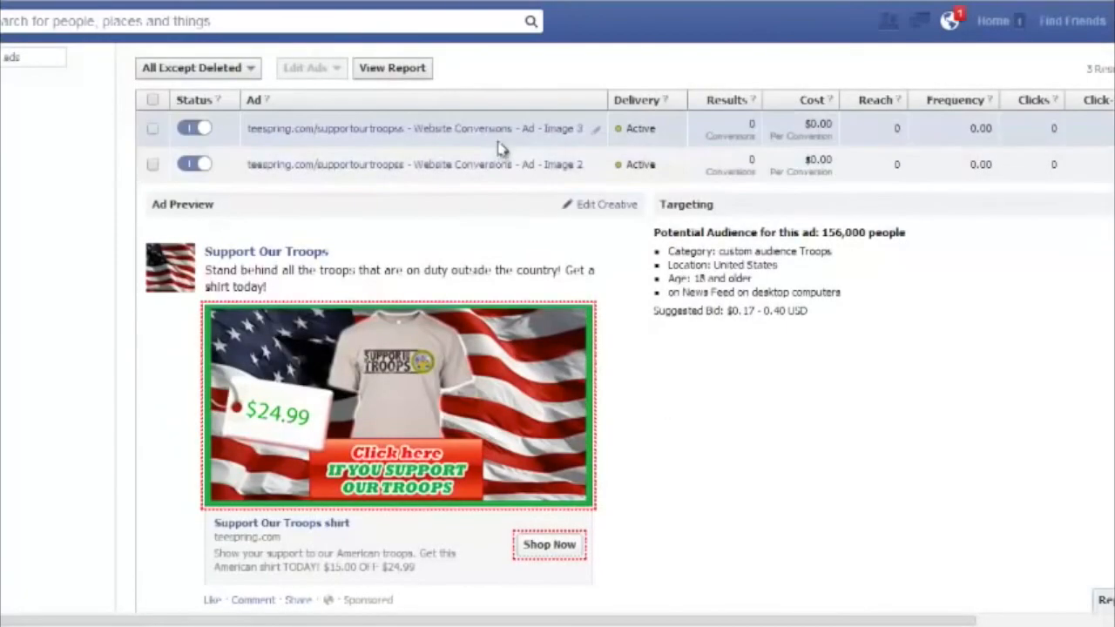
left_click(499, 132)
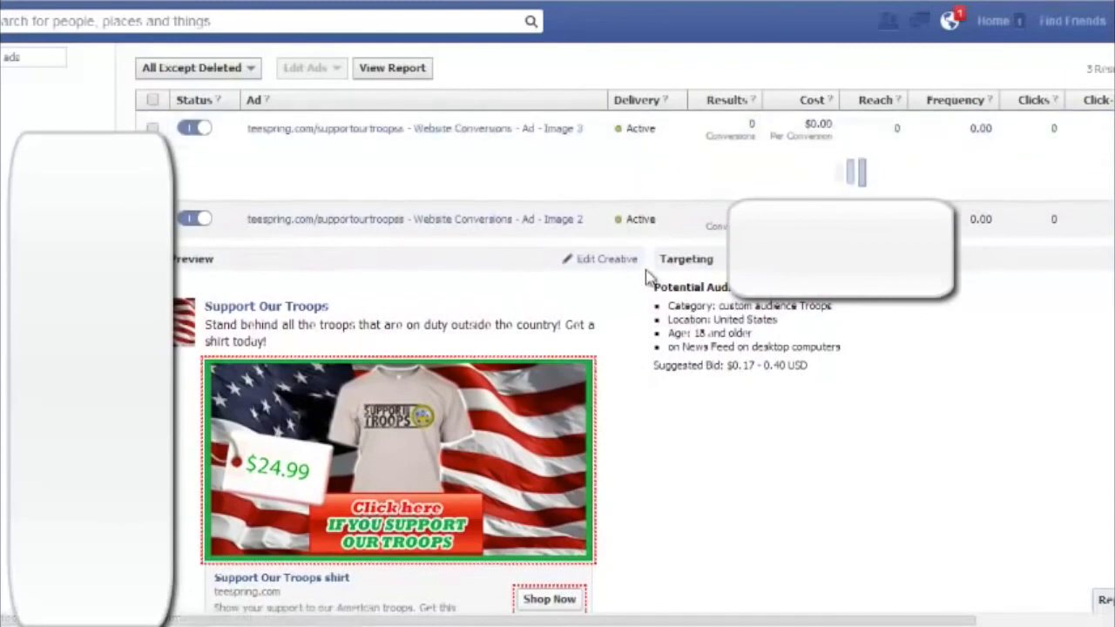
scroll(461, 308, "down", 2)
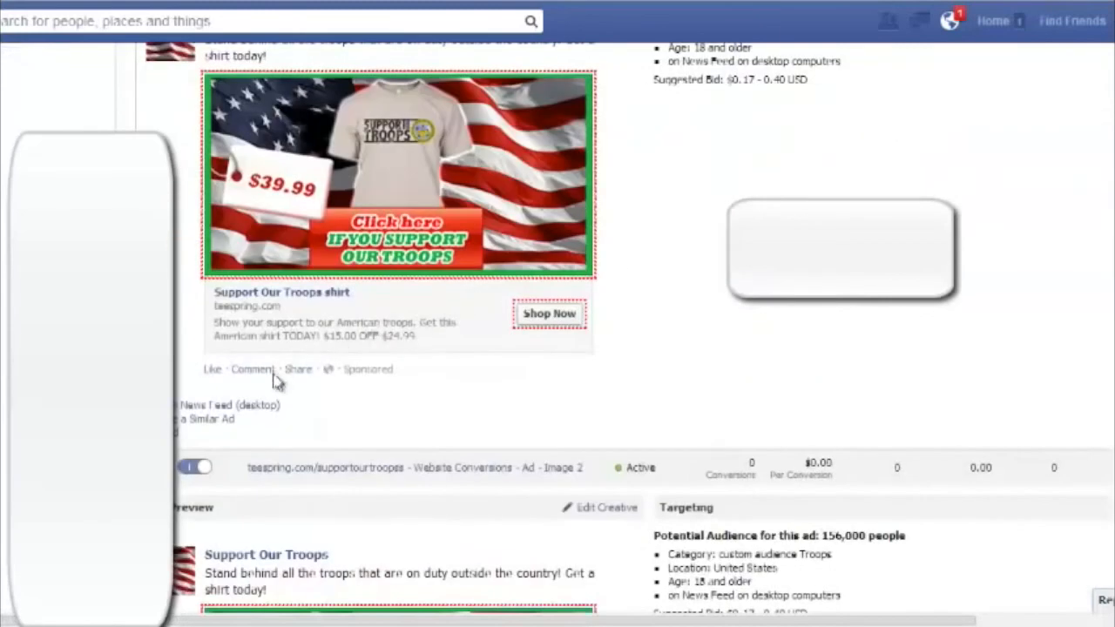
Step: View the Image 3, Image 2 and Image 1 ads as they appear in the desktop News Feed, closing each preview
left_click(266, 408)
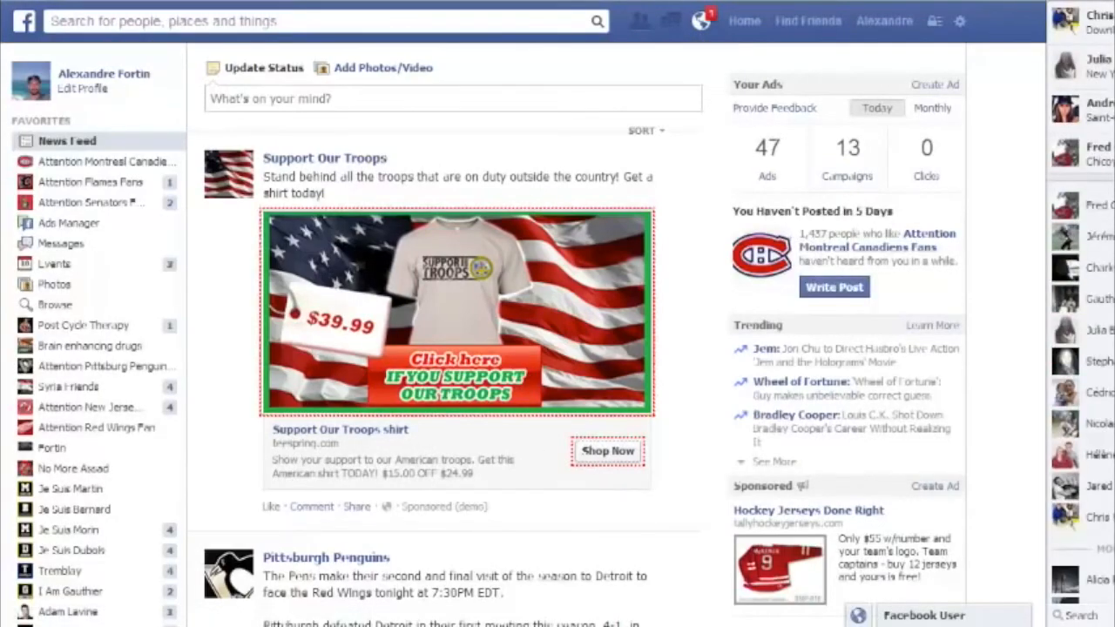
key("ctrl+w")
scroll(425, 253, "down", 4)
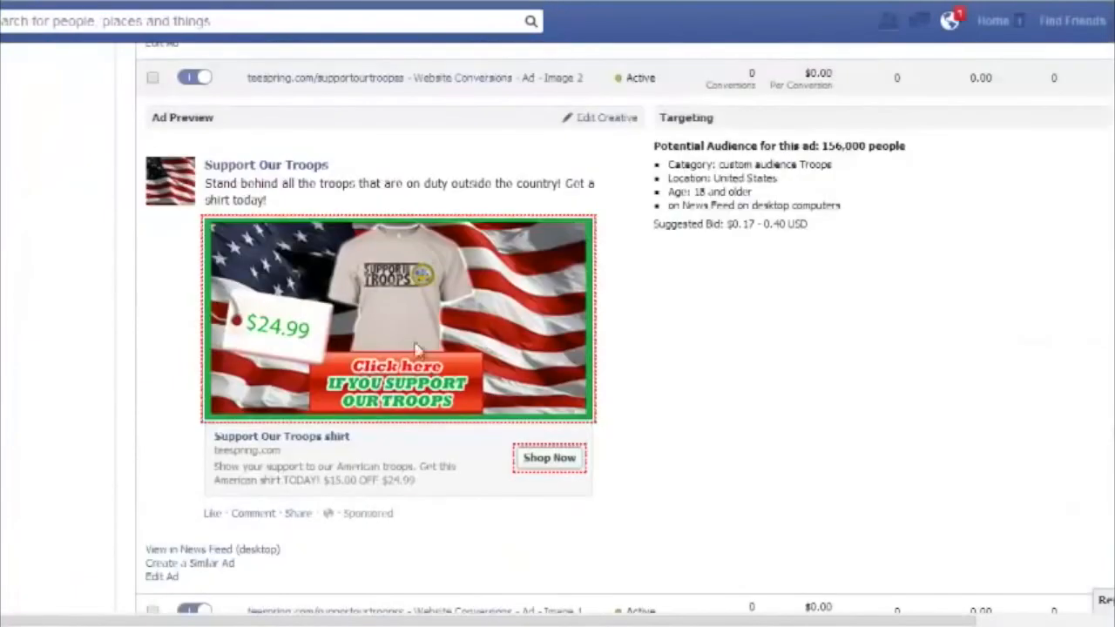
left_click(258, 552)
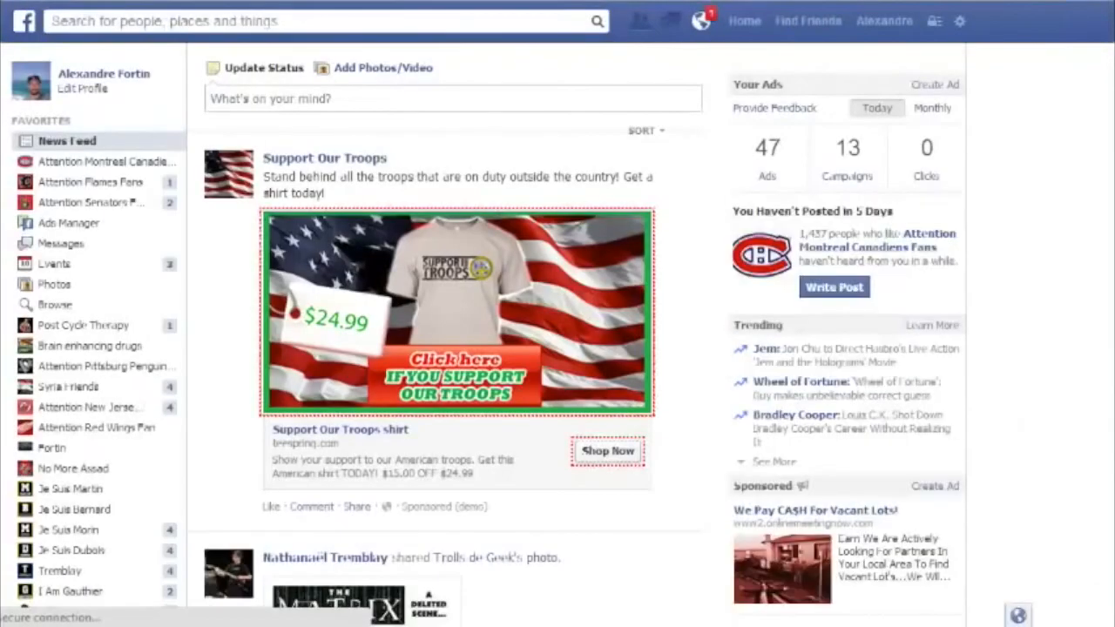
key("ctrl+w")
scroll(381, 366, "down", 6)
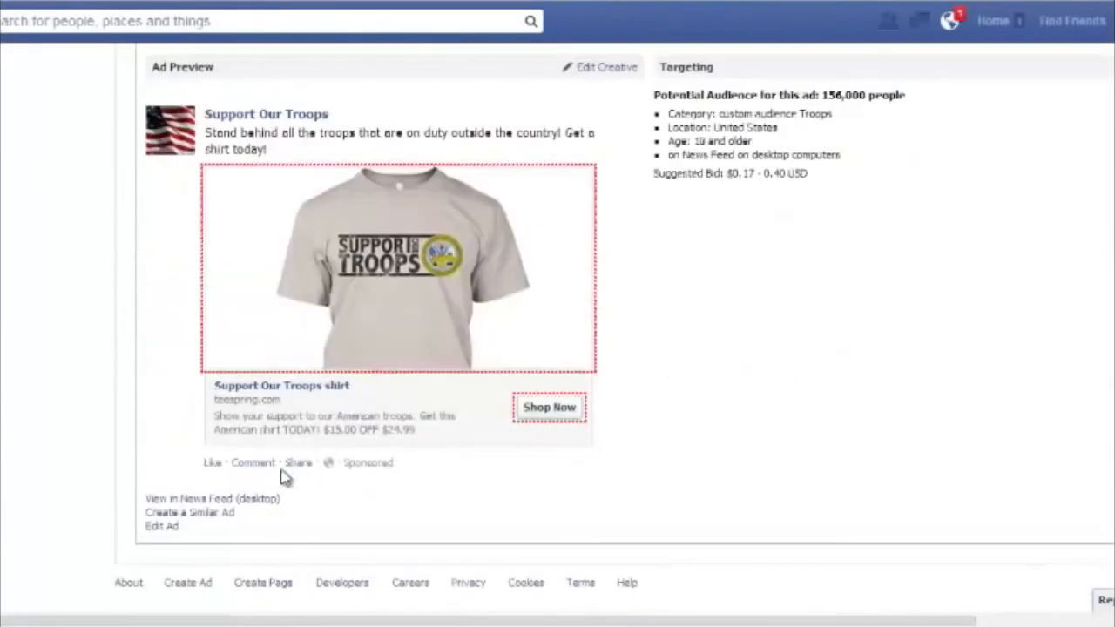
left_click(249, 500)
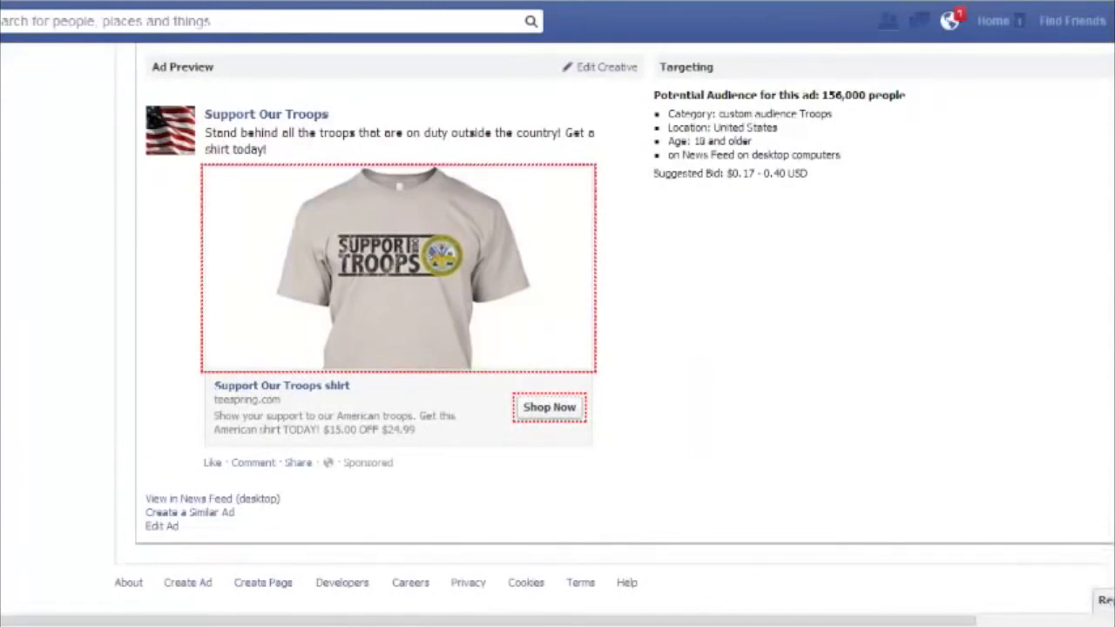
scroll(558, 331, "up", 1)
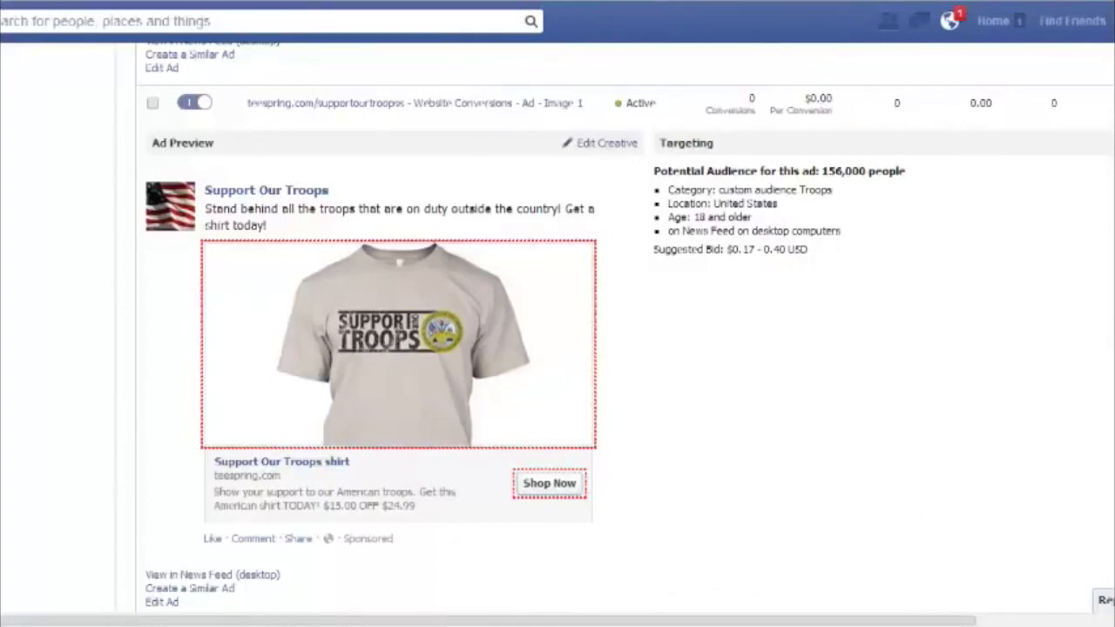
left_click(293, 625)
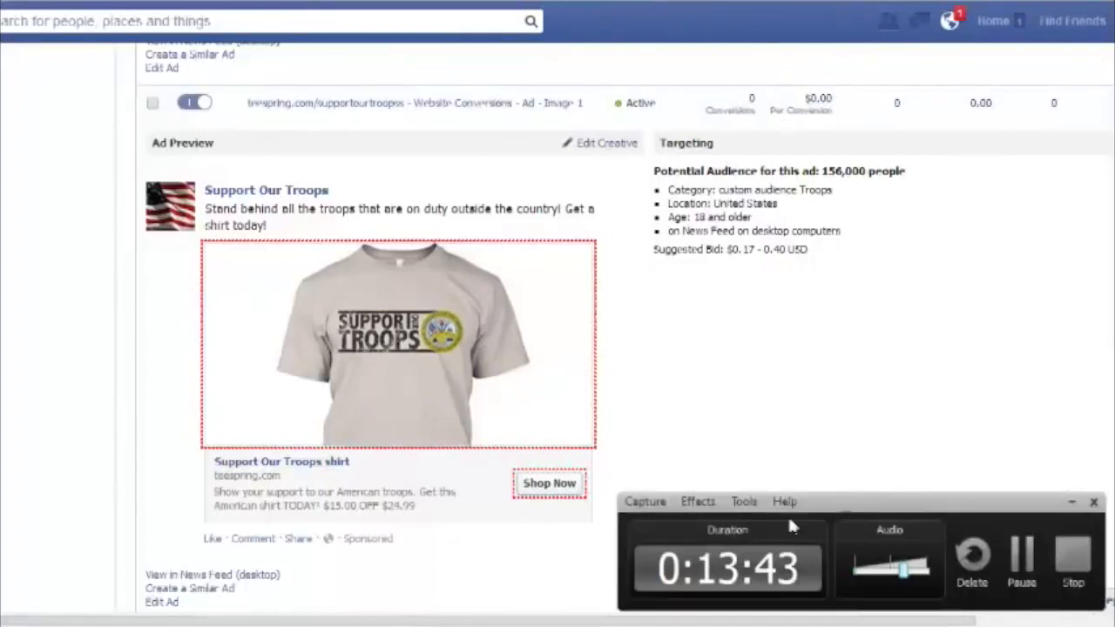